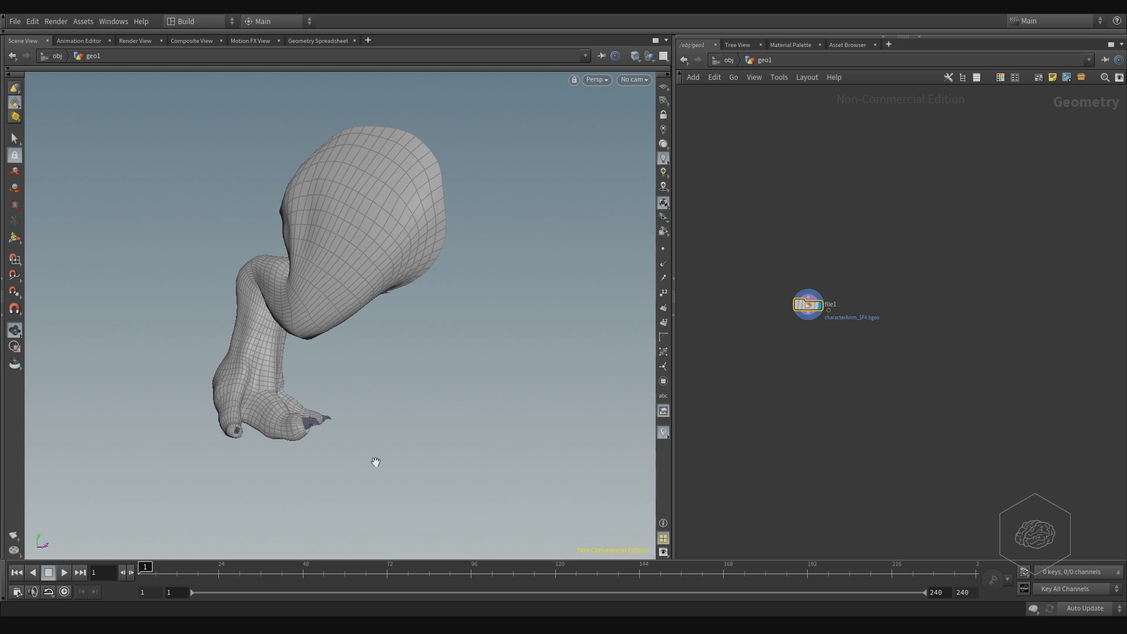
- Examine the leg animation from several angles while scrubbing the timeline up to frame 72
drag(261, 220, 278, 262)
middle_drag(241, 222, 288, 301)
drag(348, 362, 335, 399)
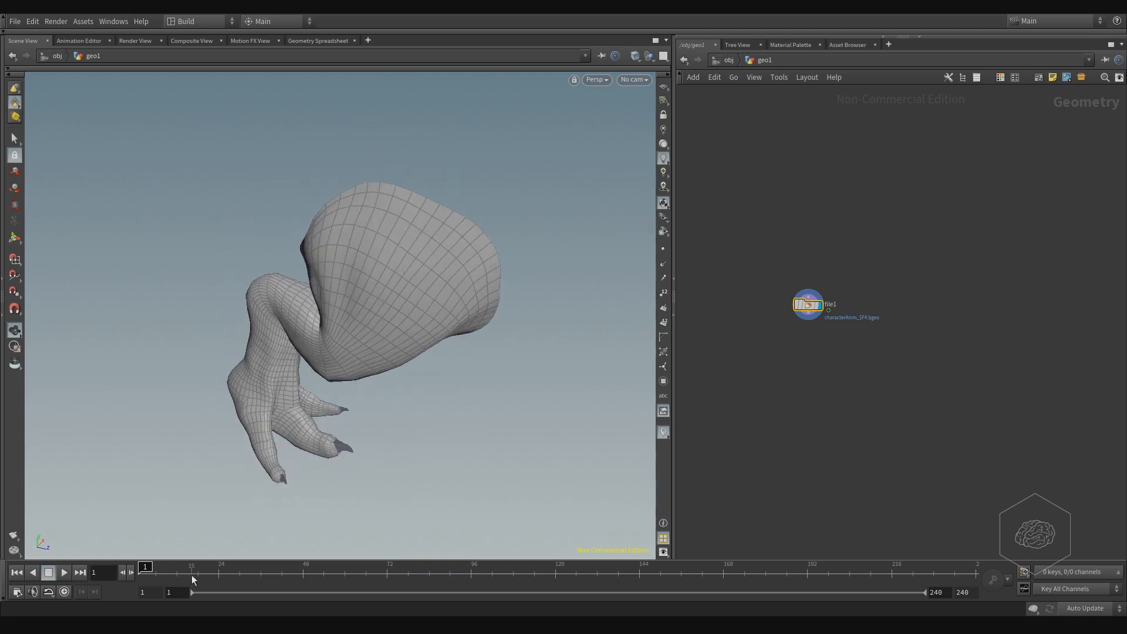
drag(193, 574, 278, 565)
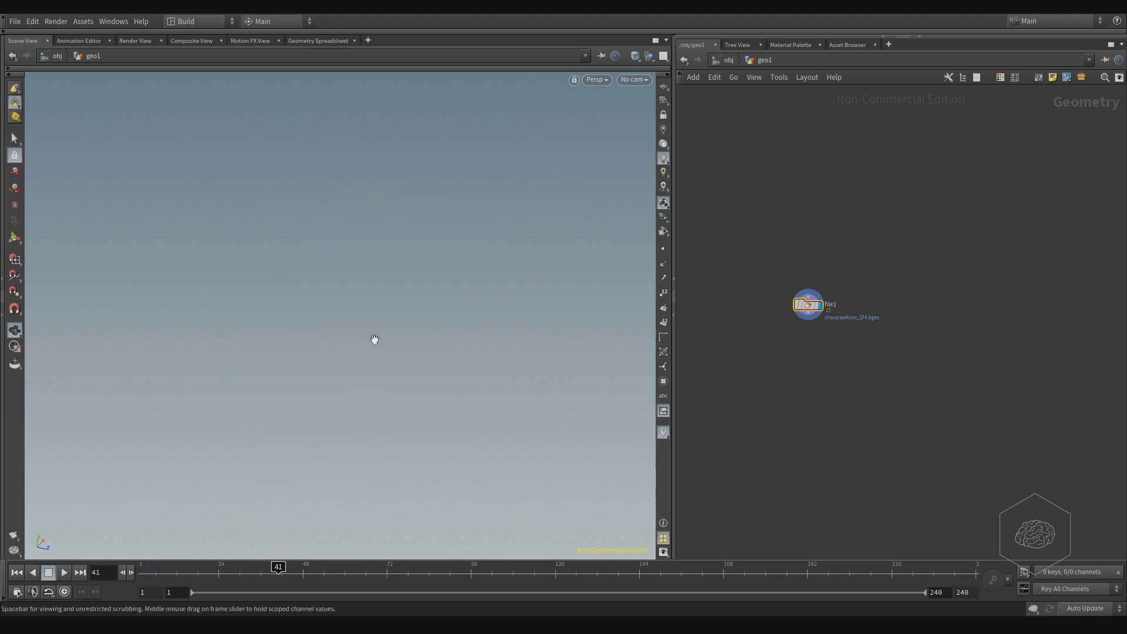
key(g)
drag(364, 347, 385, 473)
drag(278, 567, 387, 579)
key(g)
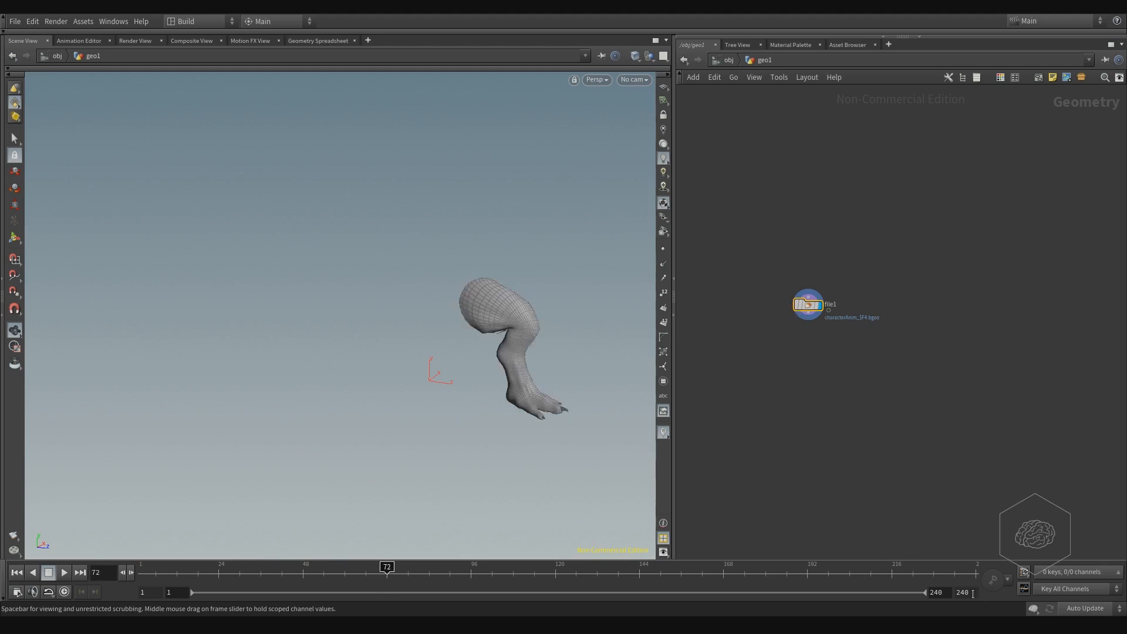
- Set the animation's end frame to 72 and scrub the shortened timeline to frame 20
double_click(973, 594)
text(72)
key(Return)
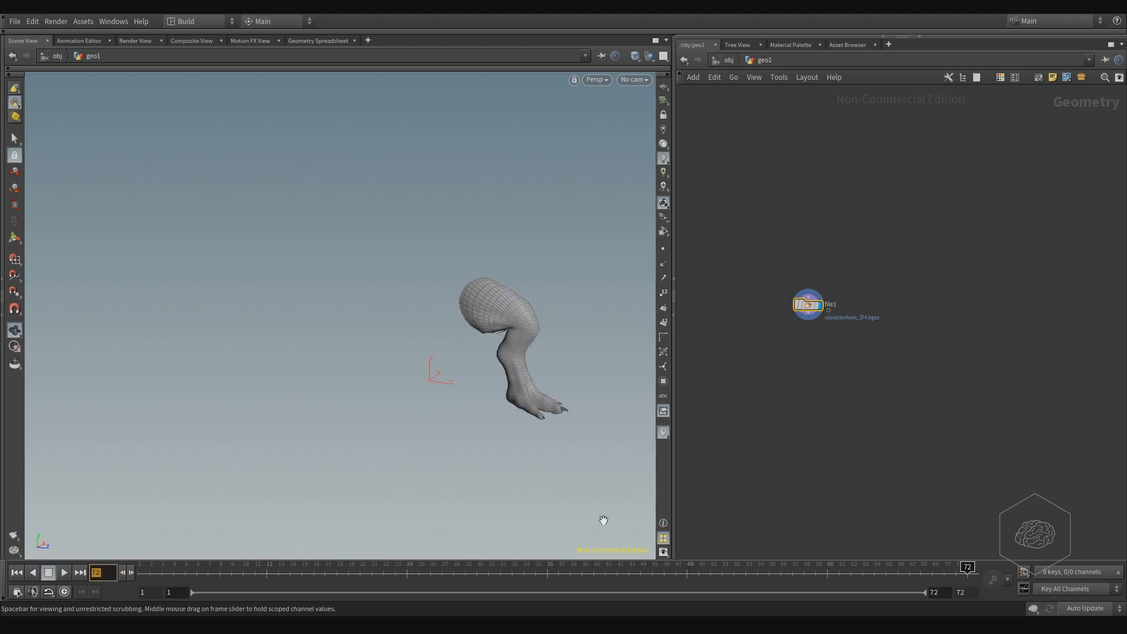
drag(458, 259, 444, 349)
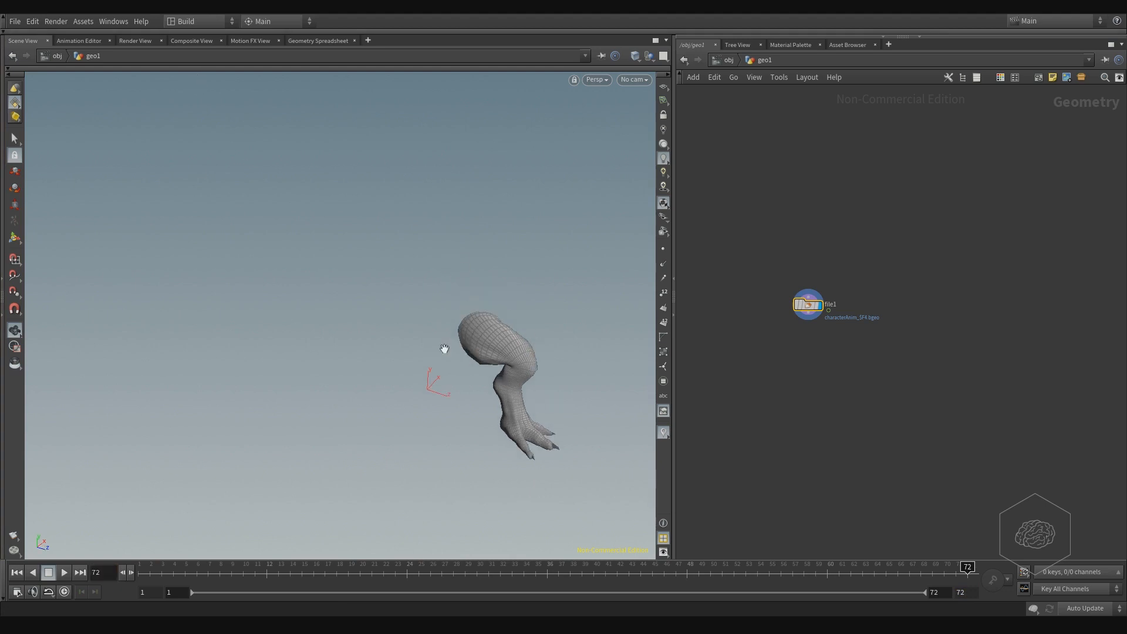
drag(141, 570, 363, 573)
- Add a Grid node beside the file node and template it so it shows together with the leg
middle_drag(980, 442, 890, 403)
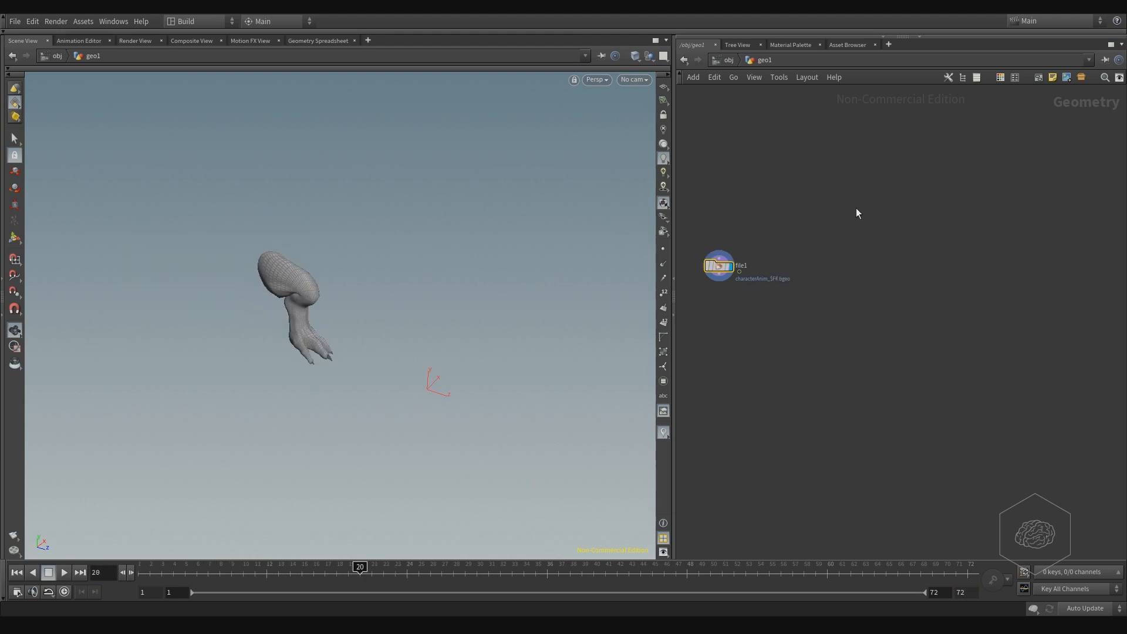
key(Tab)
text(gri)
key(Return)
click(862, 206)
drag(884, 160, 810, 251)
click(871, 206)
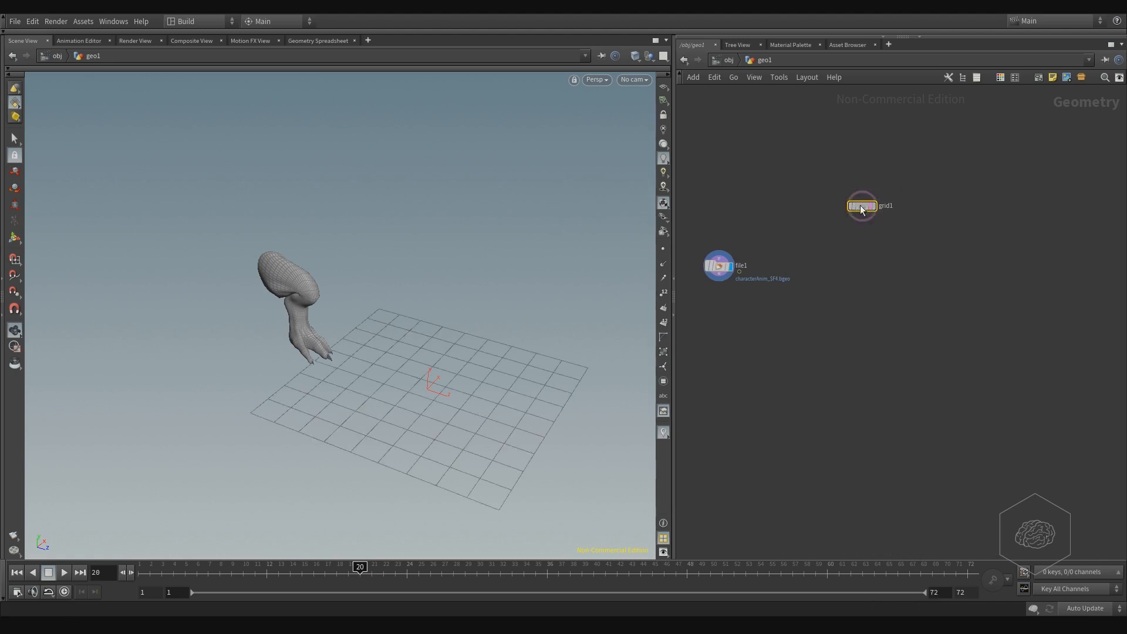
drag(862, 208, 871, 244)
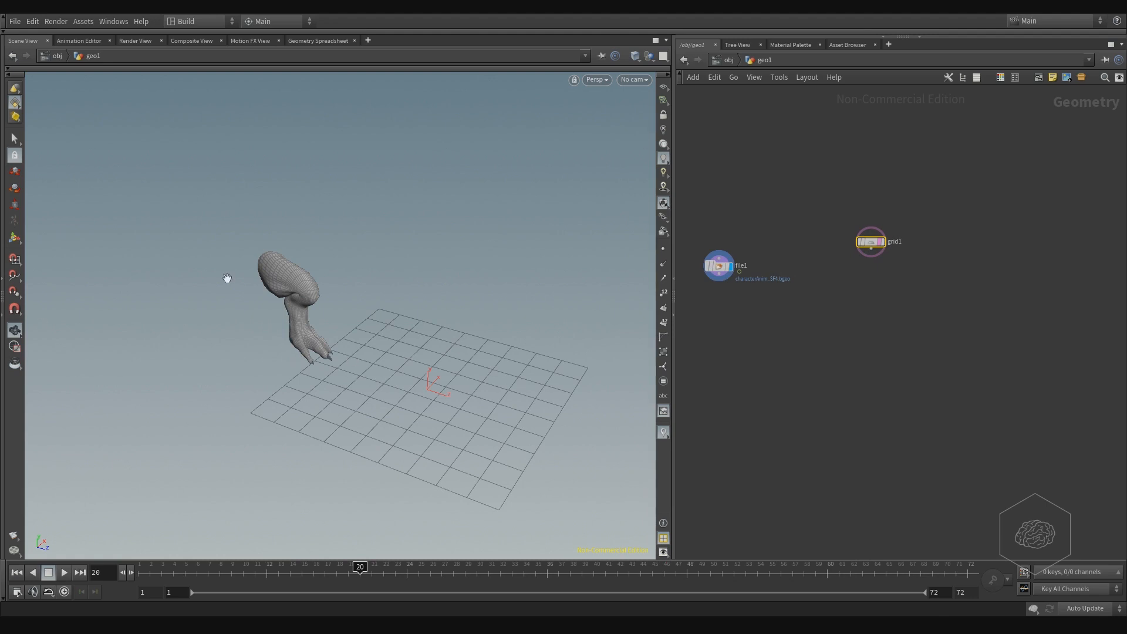
- Examine the leg's walk relative to the grid from several angles, scrubbing up to frame 26 and back to frame 1
drag(380, 195, 158, 246)
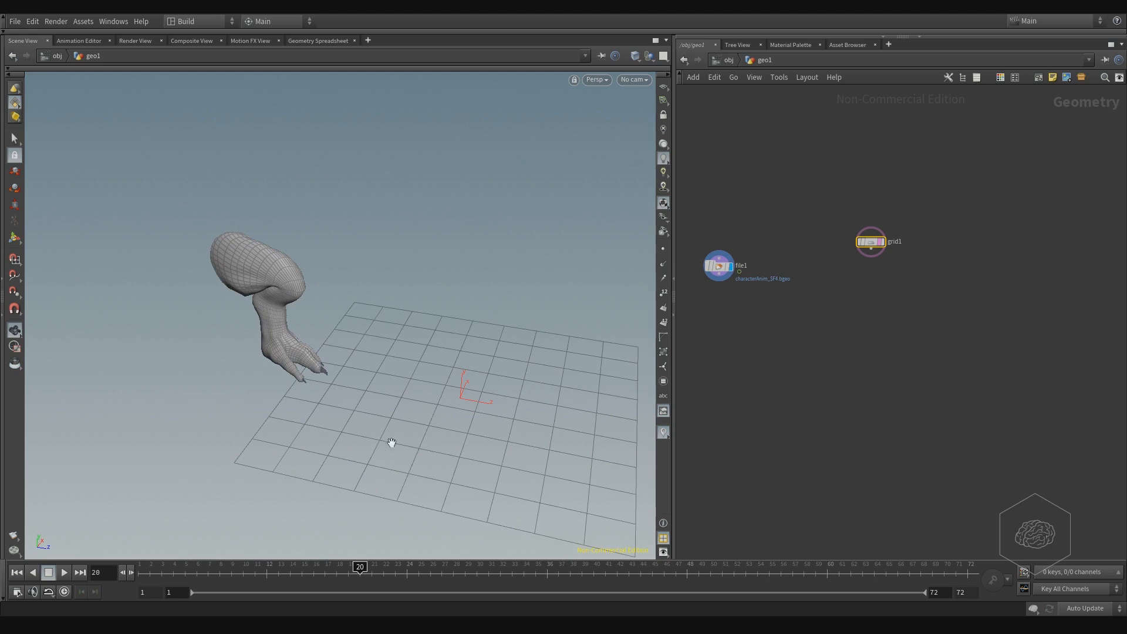
drag(297, 494, 328, 496)
drag(206, 573, 131, 562)
drag(282, 375, 382, 314)
drag(143, 567, 431, 594)
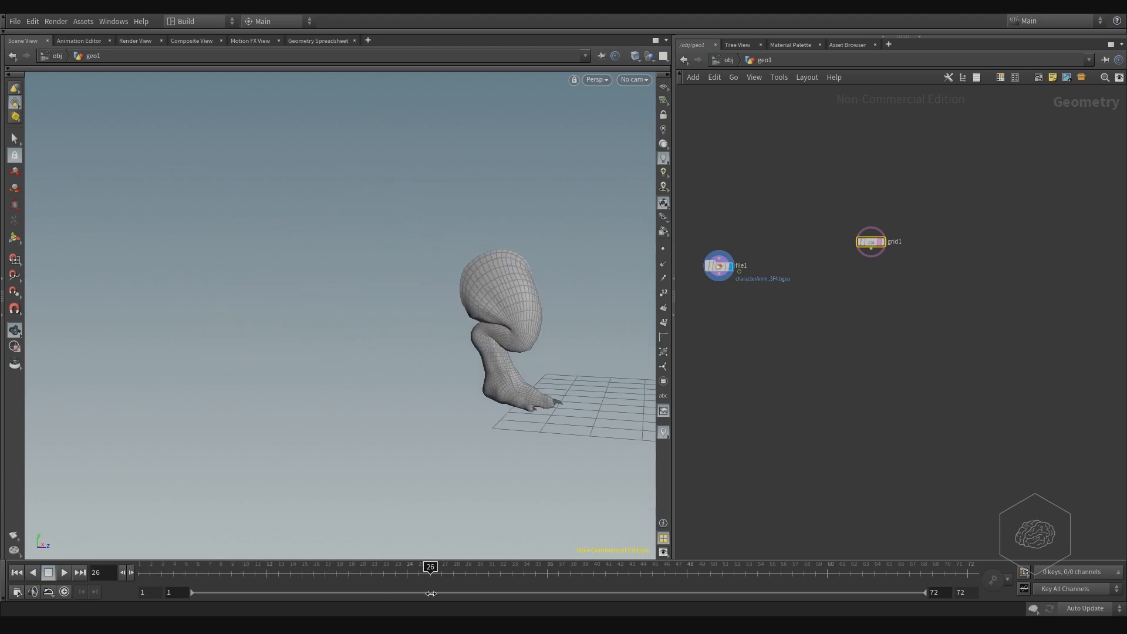
middle_drag(590, 361, 278, 382)
drag(230, 397, 253, 432)
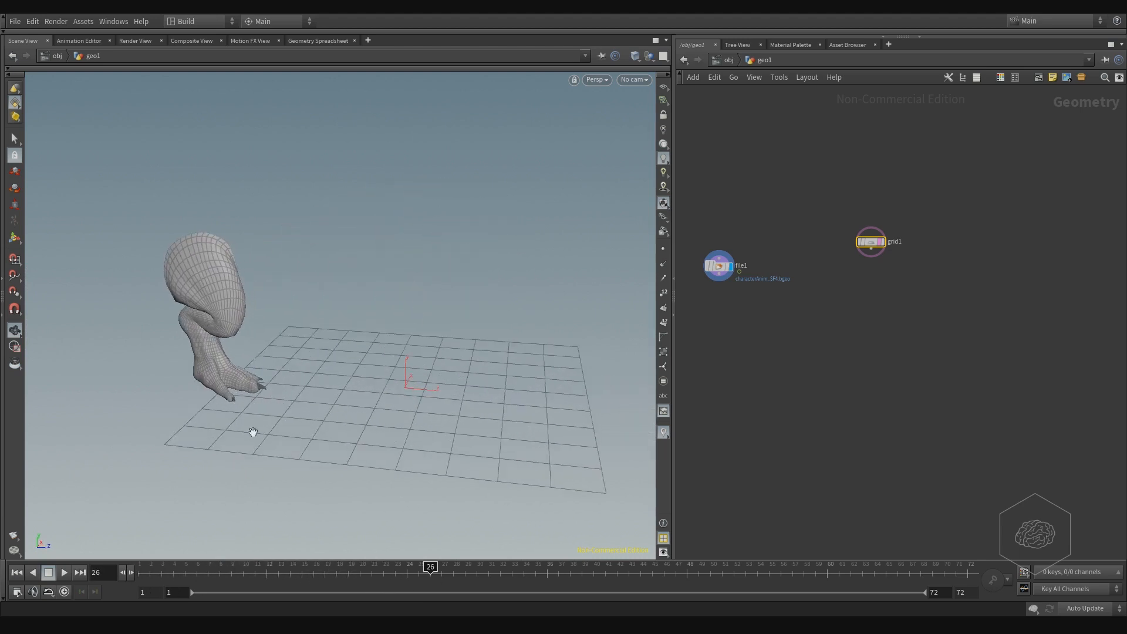
drag(431, 568, 145, 567)
drag(308, 247, 241, 276)
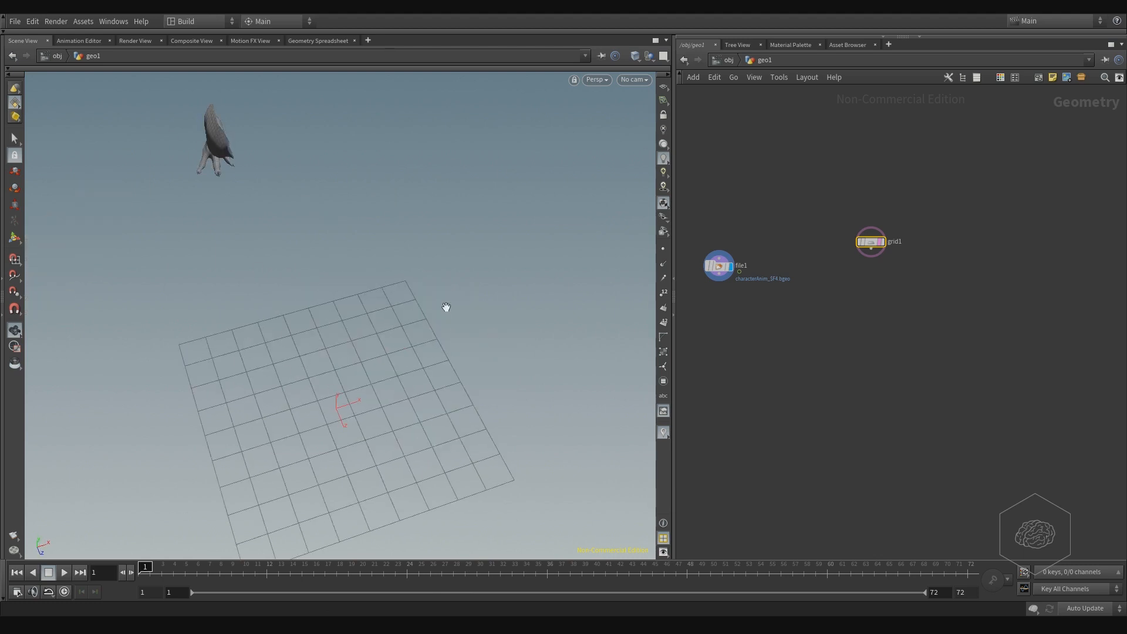
- Show the grid node's parameters and set its second size value to 40
drag(970, 182, 893, 297)
scroll(883, 305, up, 3)
middle_drag(883, 305, 855, 416)
middle_drag(823, 380, 820, 343)
middle_drag(891, 360, 886, 378)
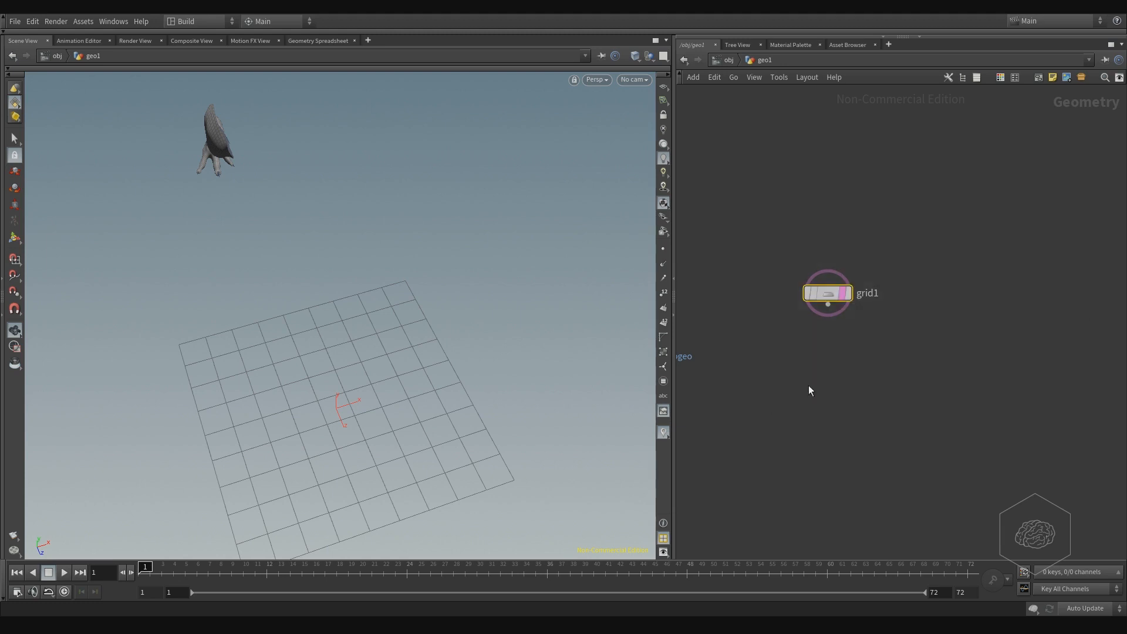
middle_drag(946, 380, 872, 422)
key(p)
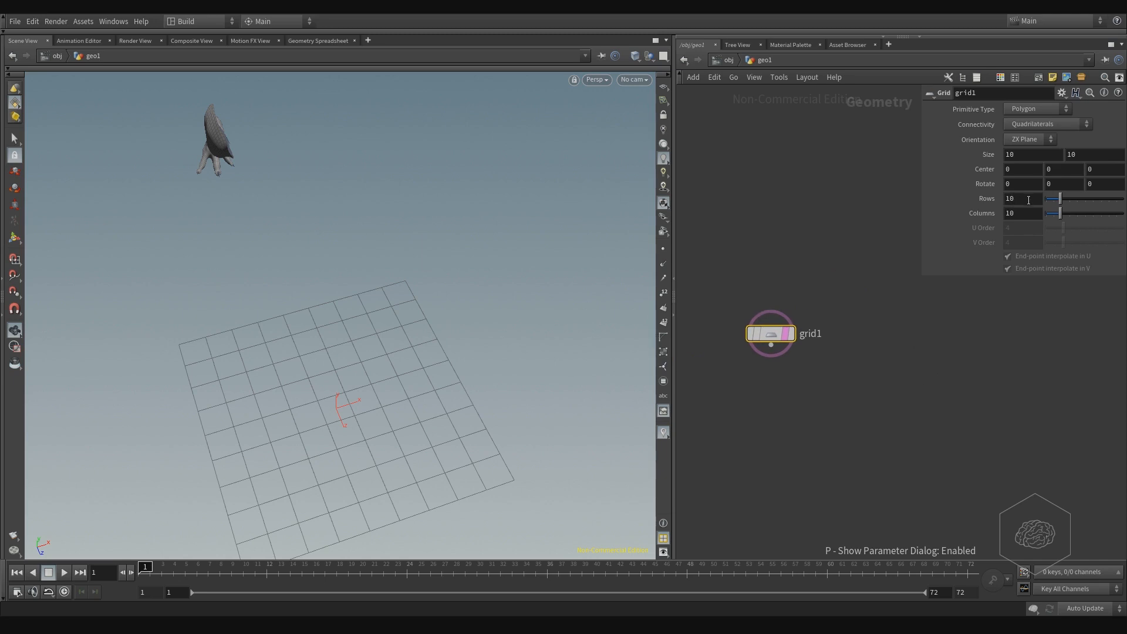
double_click(1029, 200)
double_click(1033, 155)
key(Return)
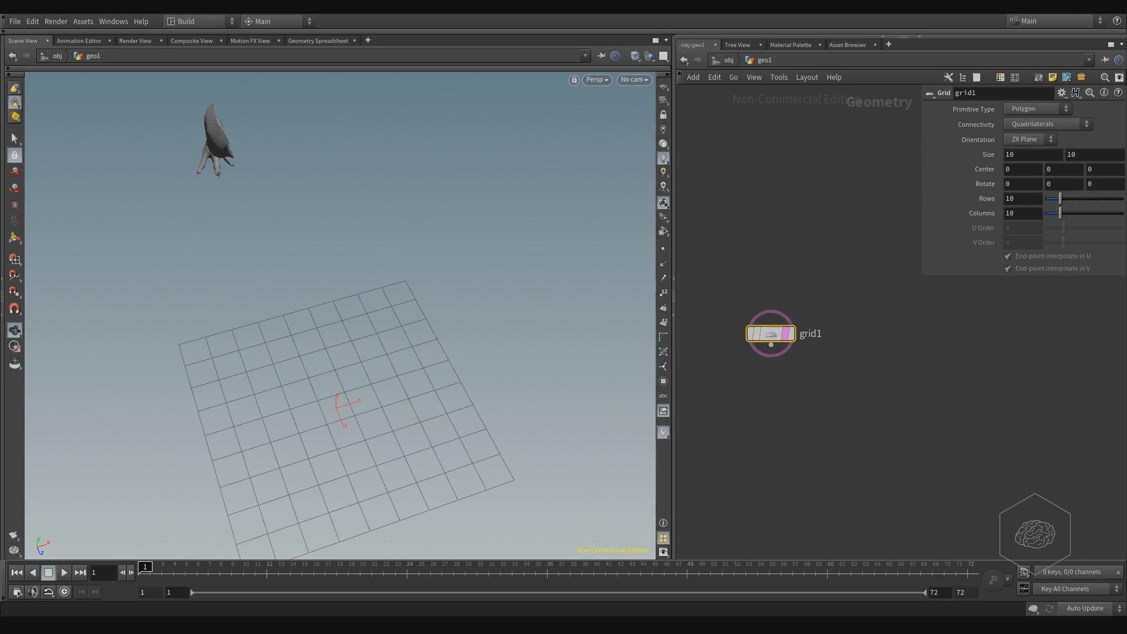
double_click(1101, 150)
text(40)
key(Return)
- Check the elongated grid beneath the leg and set its rows to 30
drag(396, 241, 367, 289)
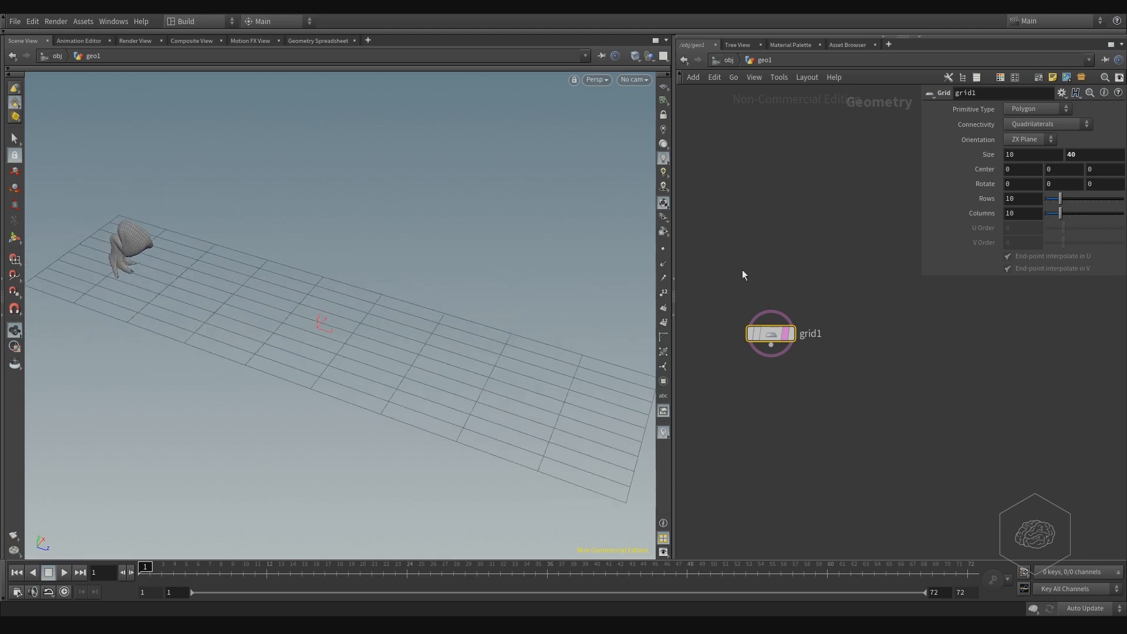
double_click(1017, 199)
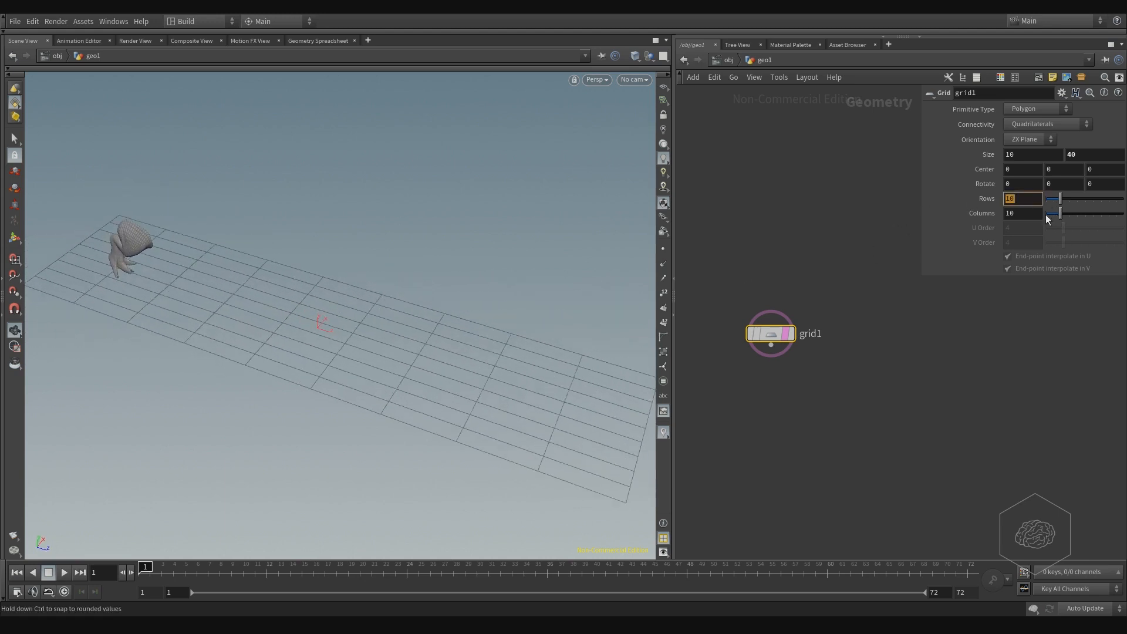
text(30)
key(Return)
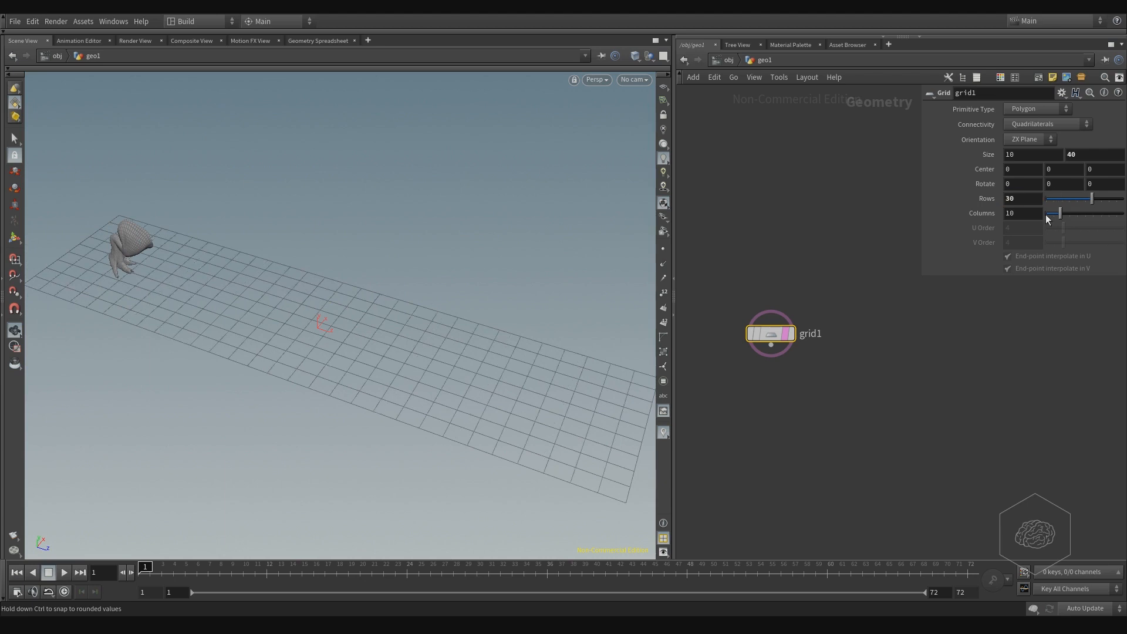
- Add a Mountain node below the grid node and connect it to the grid's output
key(Tab)
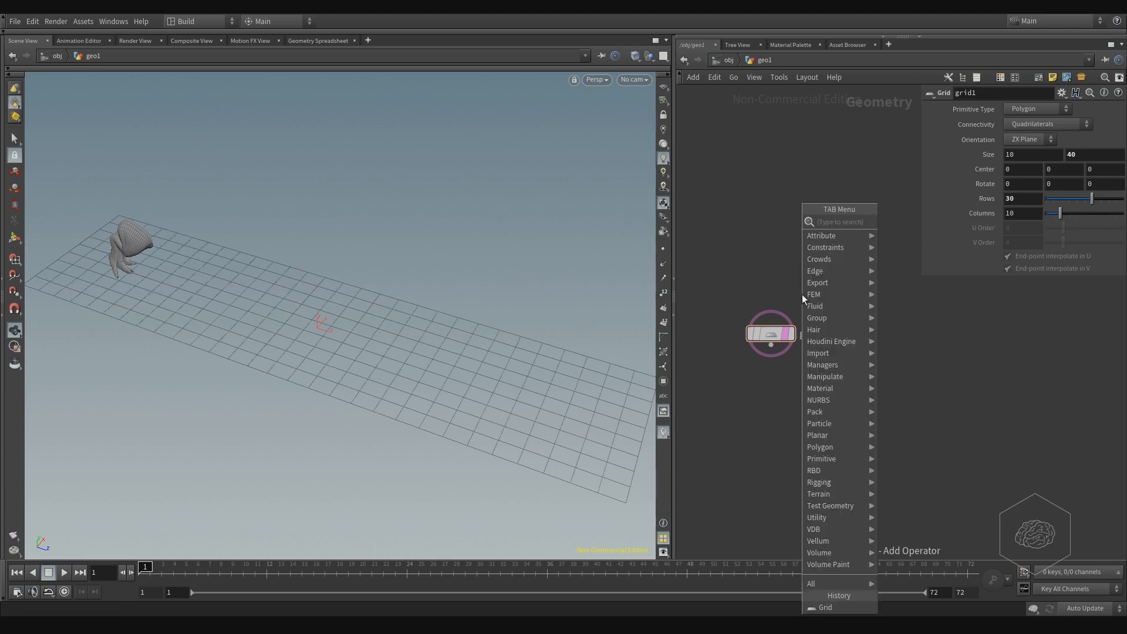
text(mount)
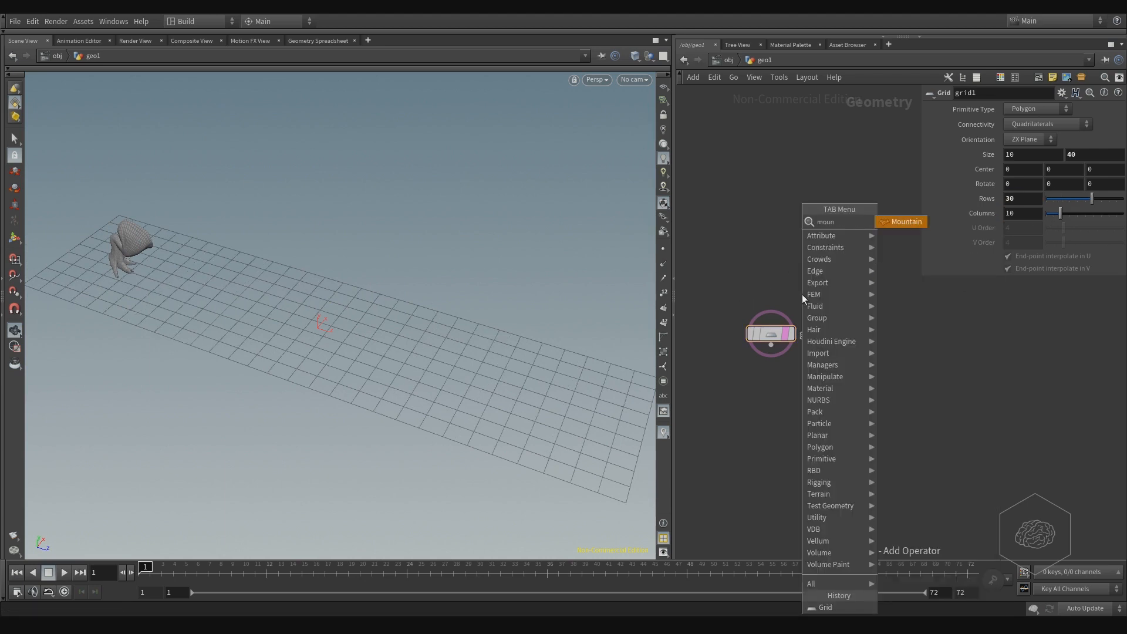
key(Return)
click(848, 420)
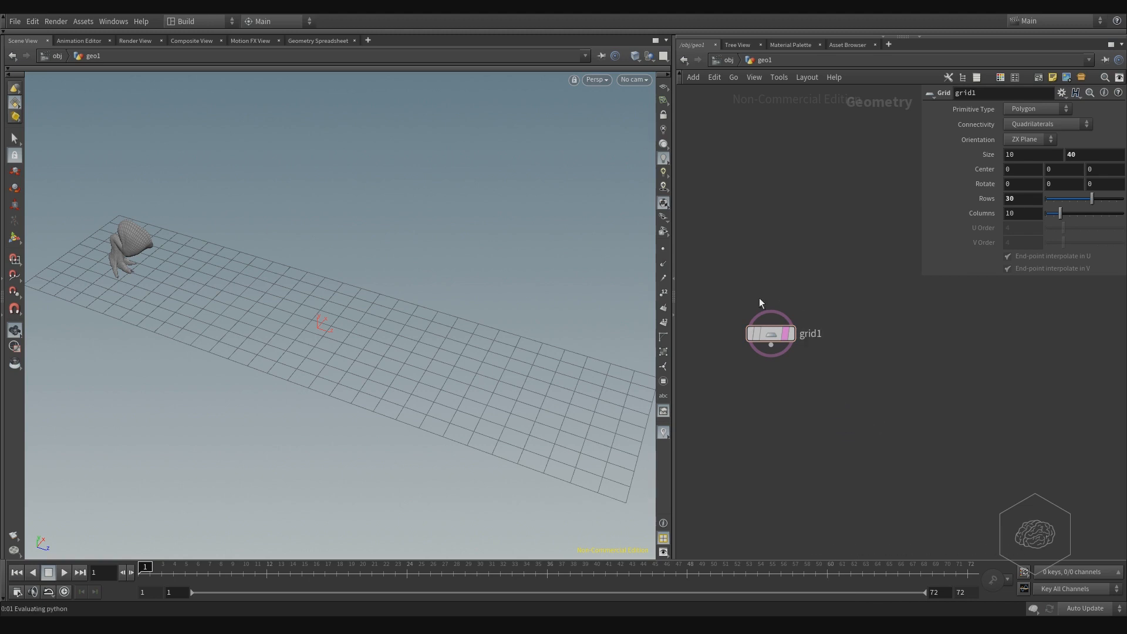
scroll(756, 294, up, 3)
middle_drag(905, 402, 827, 239)
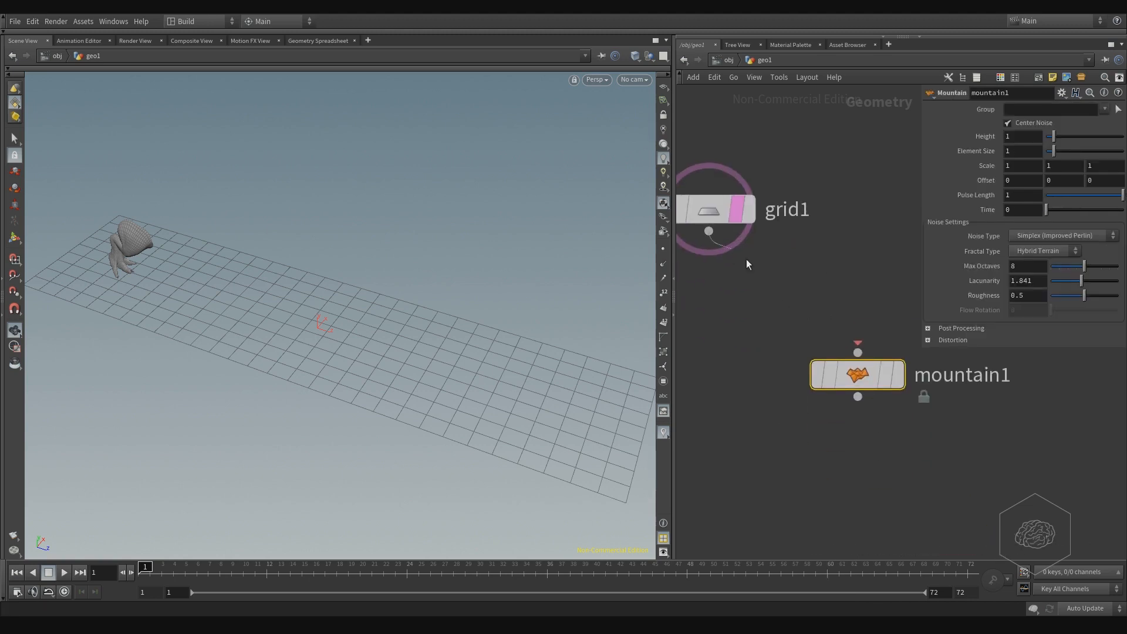
drag(868, 379, 720, 309)
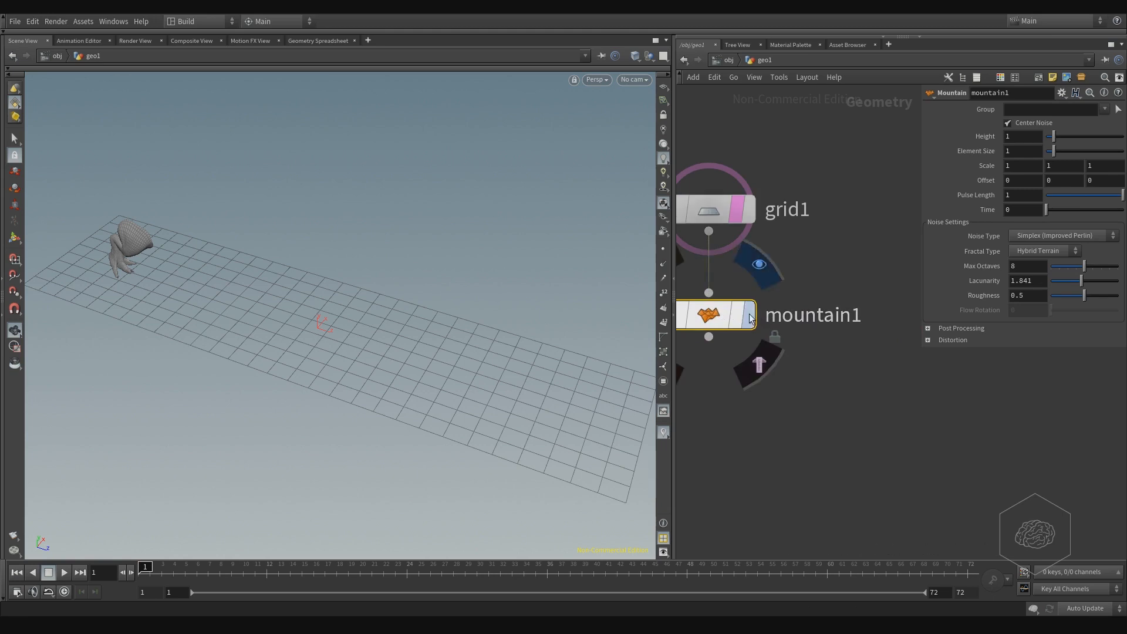
- Display the mountain node's result in the viewport, switching briefly to the flat grid for comparison
click(748, 315)
middle_drag(828, 273, 872, 302)
drag(508, 254, 461, 191)
middle_drag(841, 386, 847, 416)
click(795, 271)
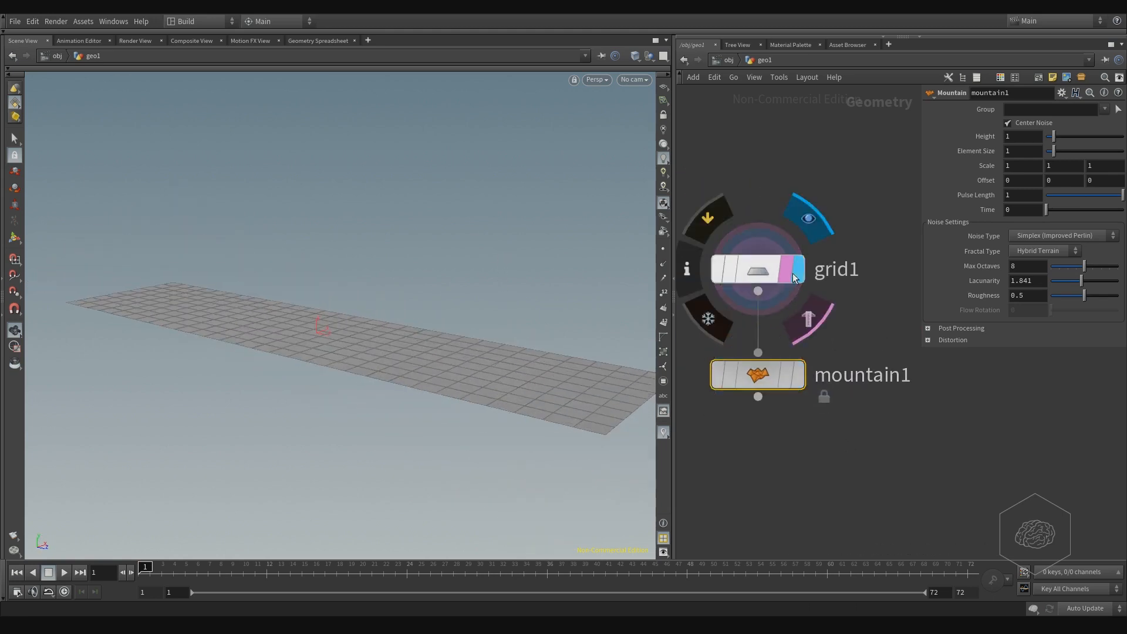
click(798, 375)
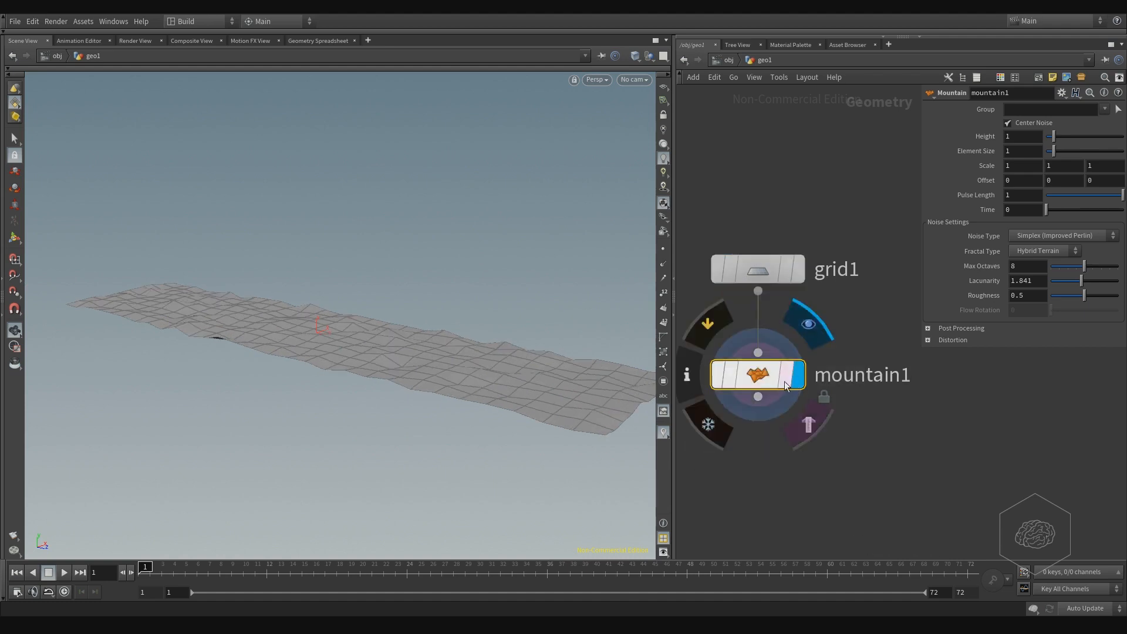
- Set the mountain noise height to 1.37 and its element size to 3.44
middle_drag(883, 461, 885, 409)
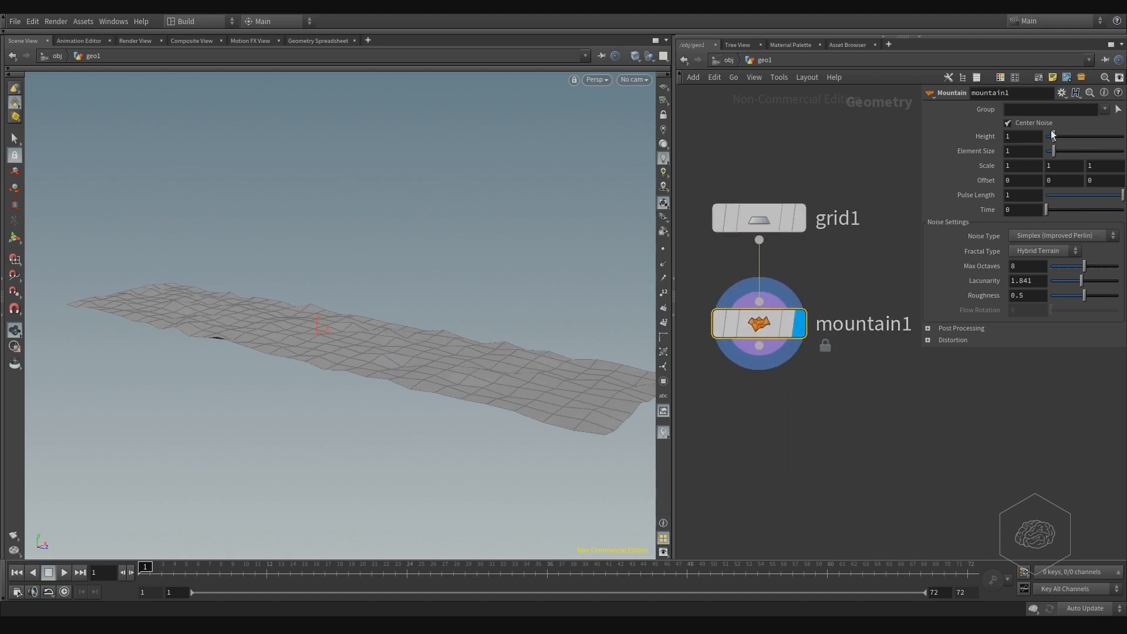
drag(1053, 134, 1060, 134)
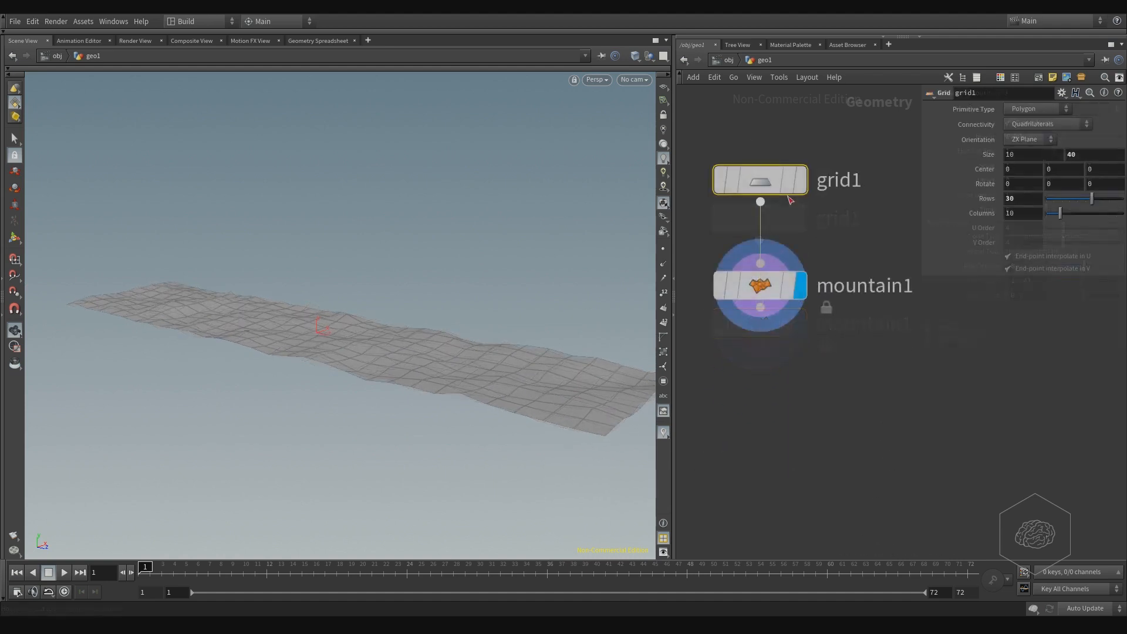
- Compare the flat grid with the displaced terrain, leaving the mountain node both templated and displayed
click(800, 182)
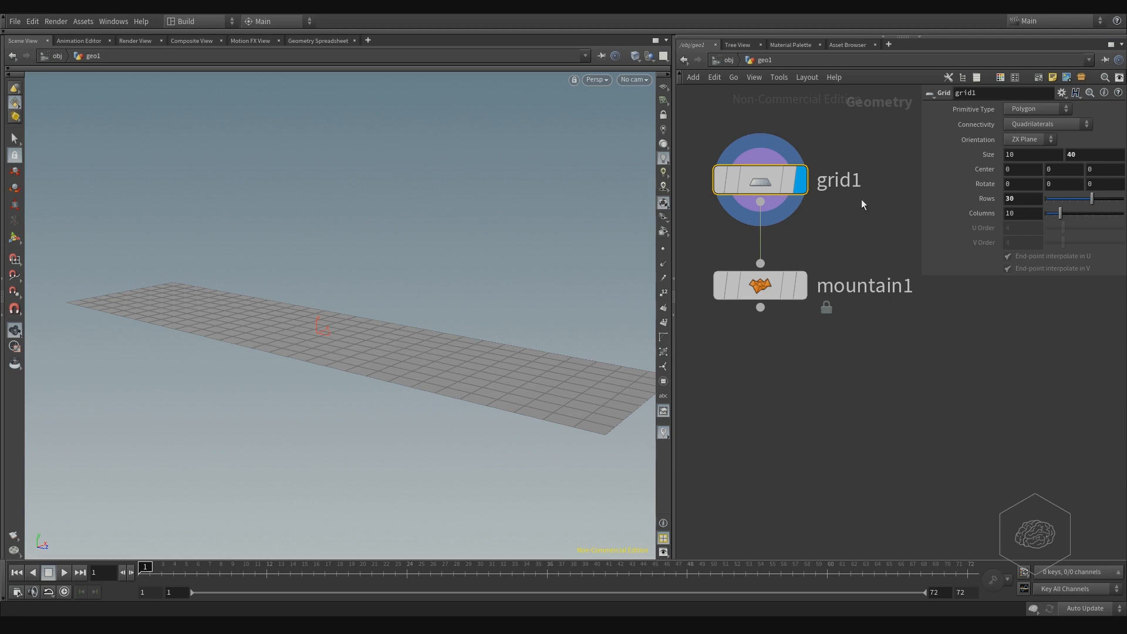
drag(301, 231, 363, 299)
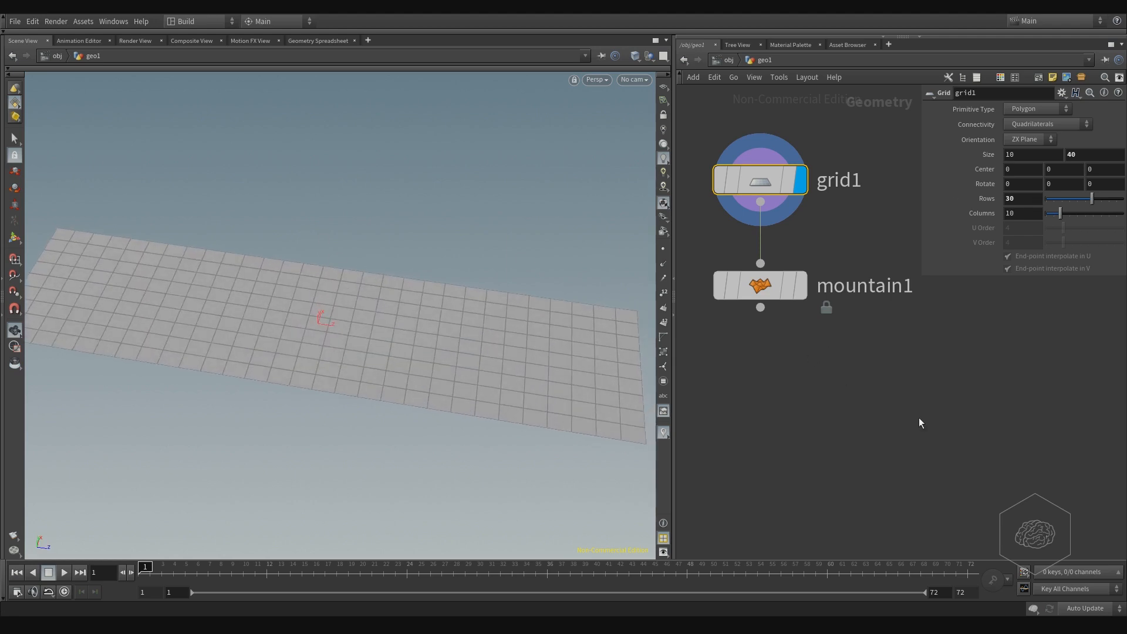
middle_drag(810, 332, 823, 358)
click(804, 319)
click(784, 318)
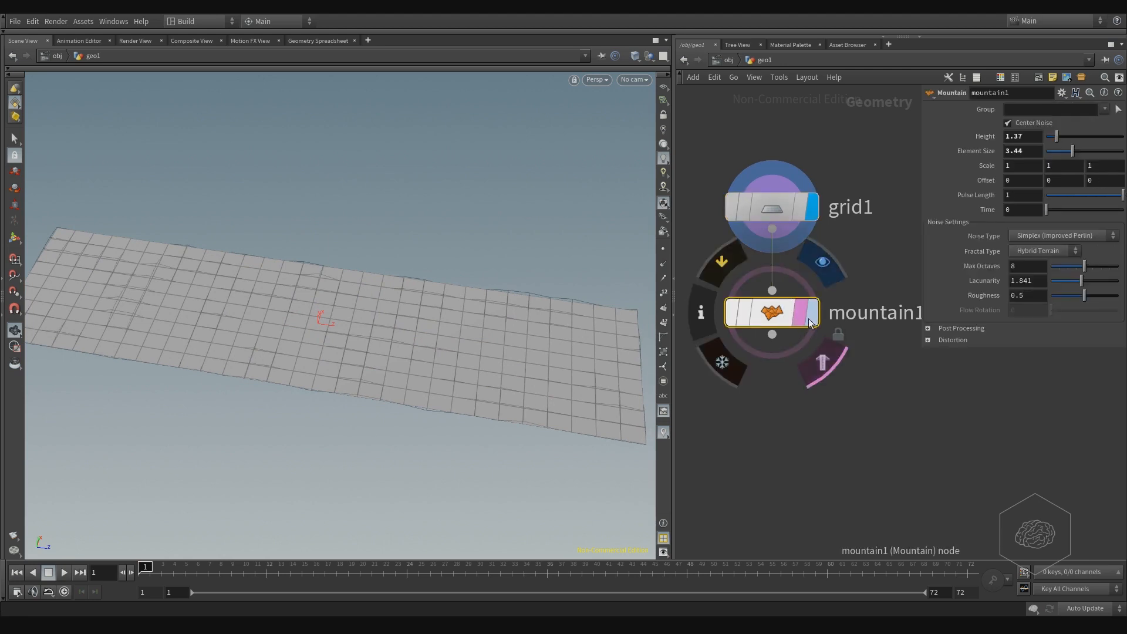
click(812, 318)
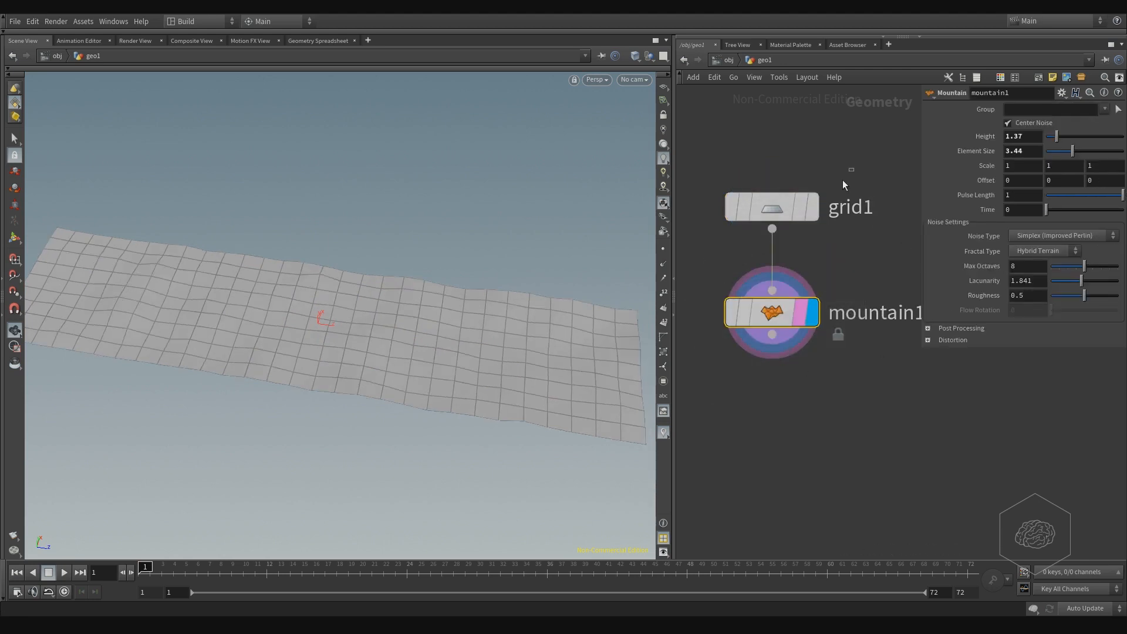
- Set both the rows and the columns of the grid to 50
drag(844, 179, 793, 211)
text(50)
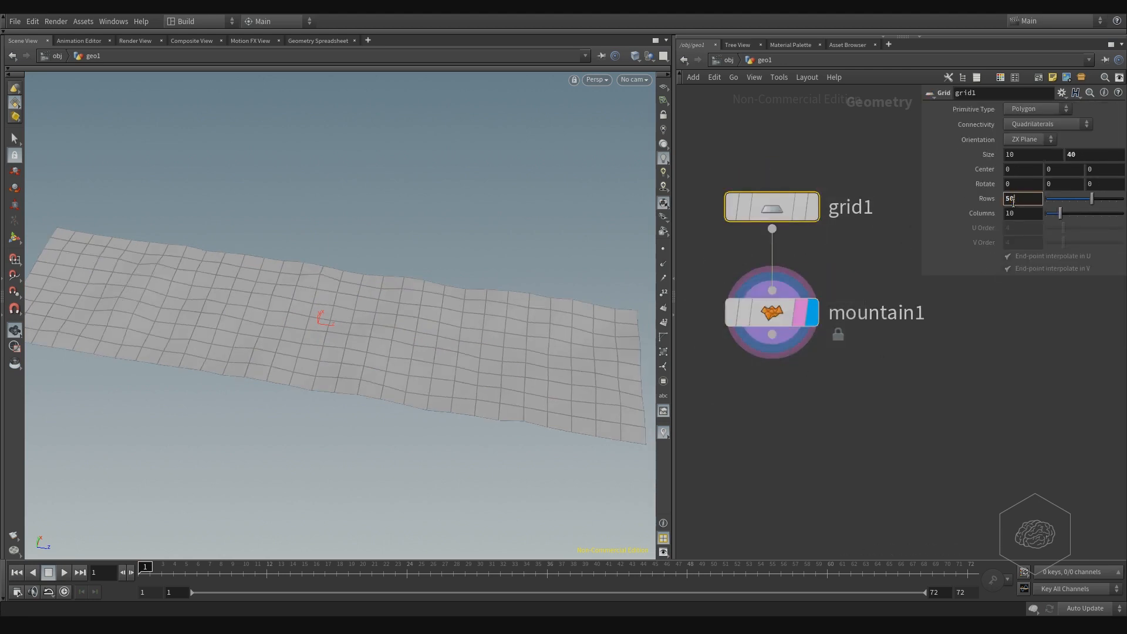
key(Tab)
text(50)
key(Return)
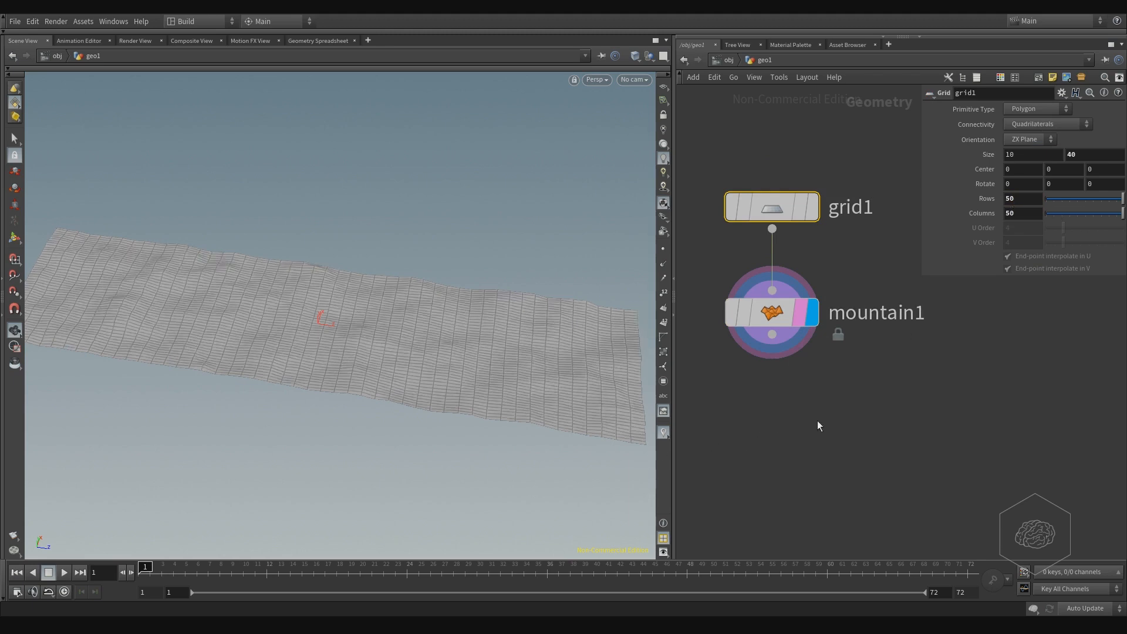
- Inspect the denser terrain up close along with the mountain node's settings, and return to the grid's parameters
click(774, 313)
drag(267, 254, 367, 194)
right_drag(352, 330, 378, 341)
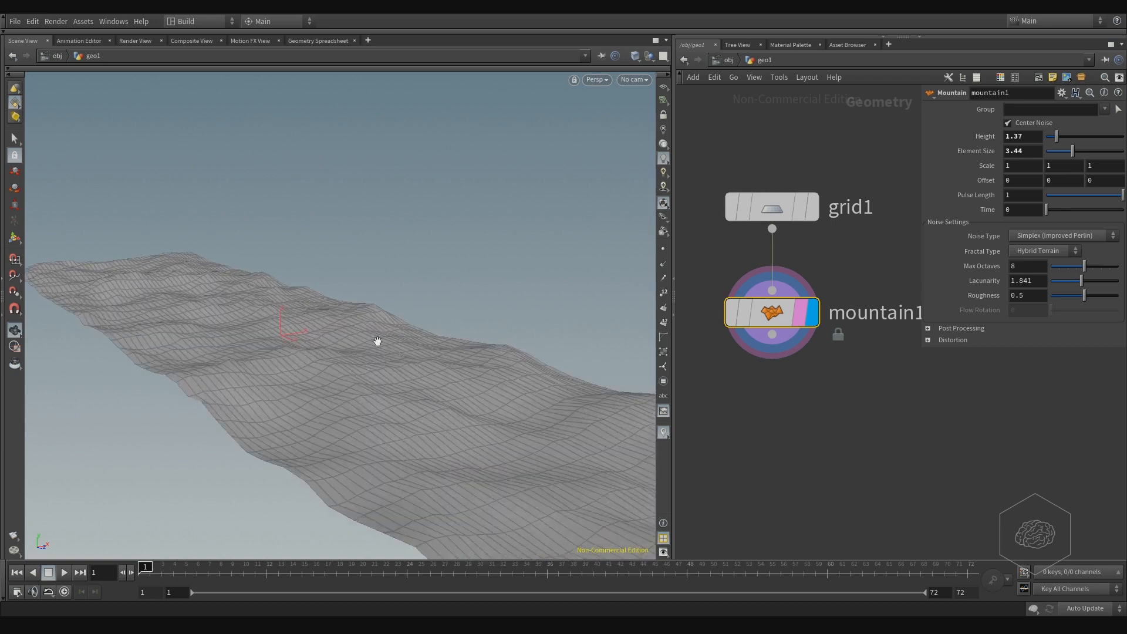
drag(378, 341, 385, 446)
click(772, 206)
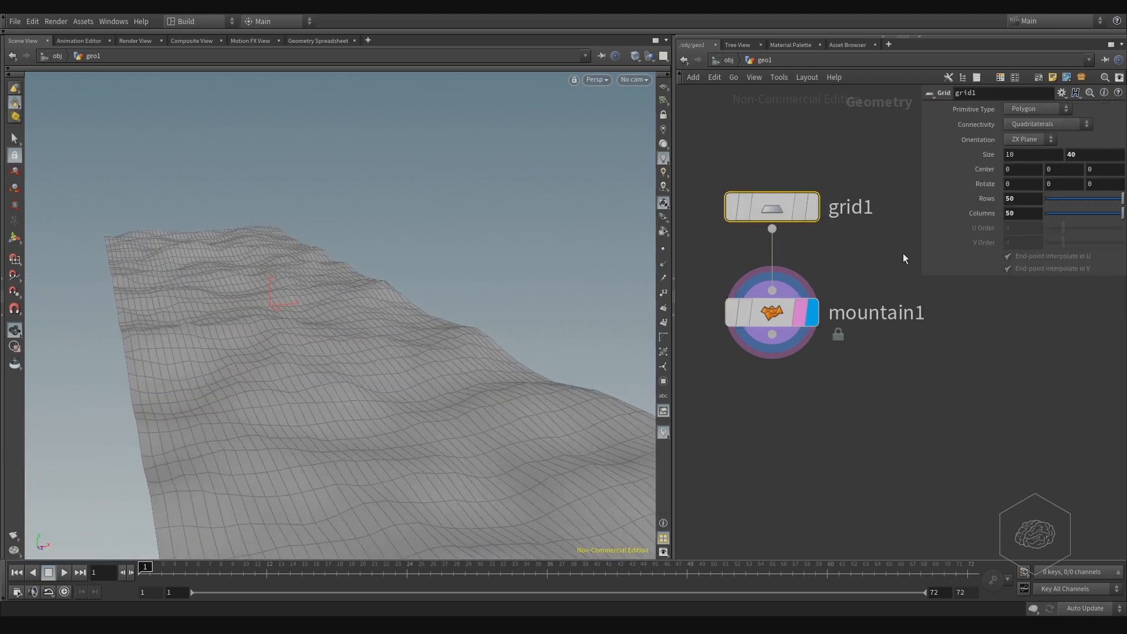
- Set both the rows and the columns of the grid to 10
double_click(1029, 199)
text(10)
key(Tab)
text(10)
key(Return)
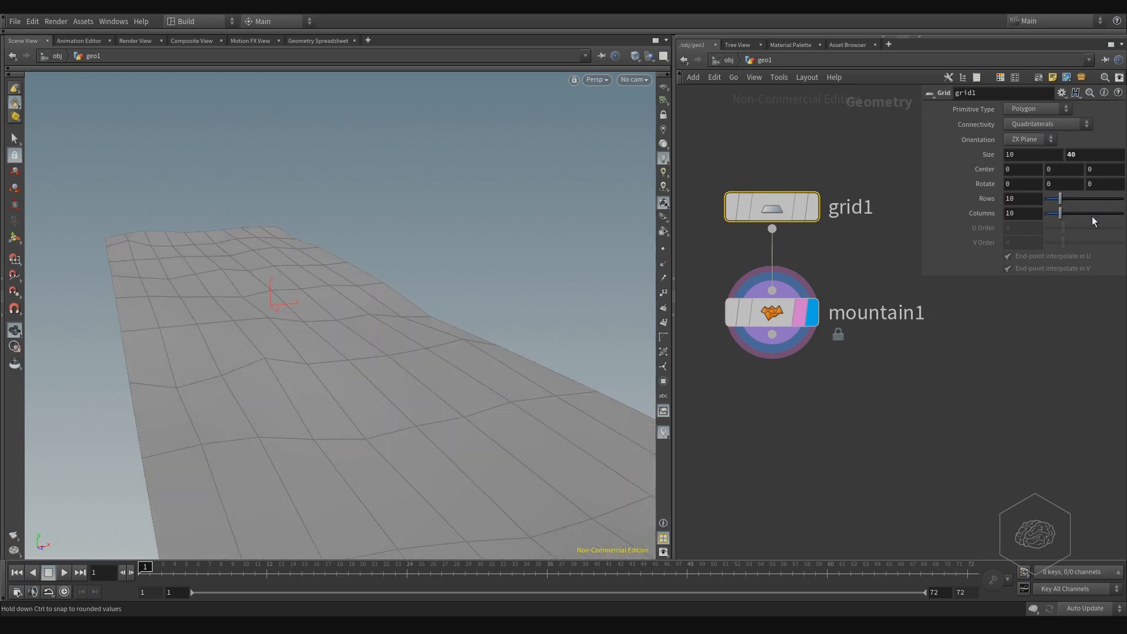
- Set both the rows and the columns of the grid to 100 and view the terrain from a higher angle
drag(1039, 196, 990, 193)
double_click(1009, 199)
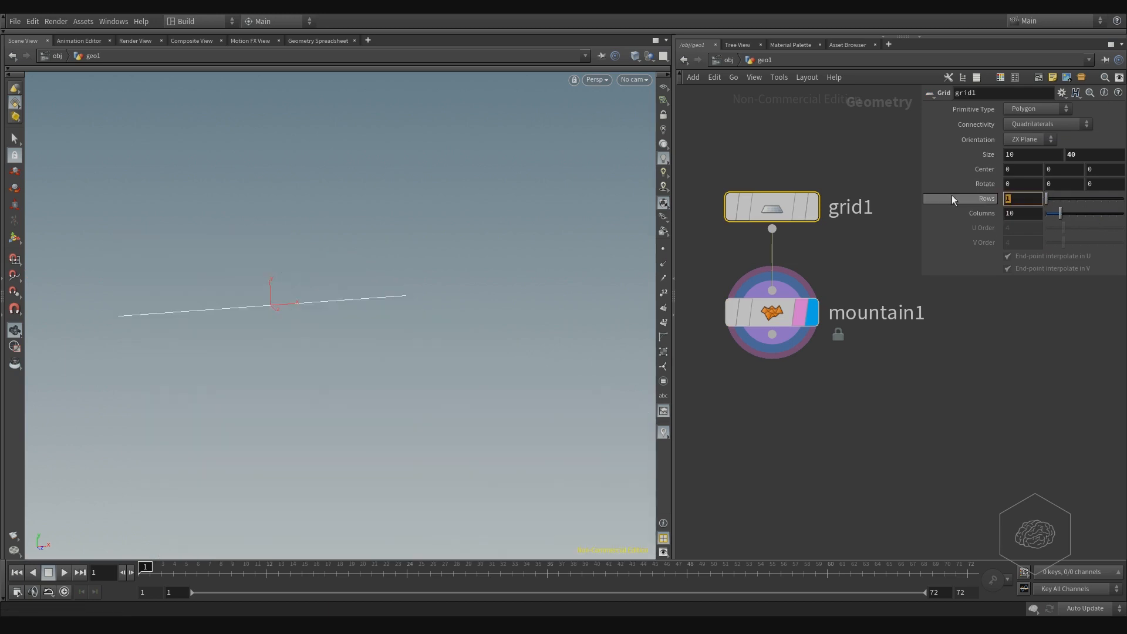
text(100)
key(Return)
text(100)
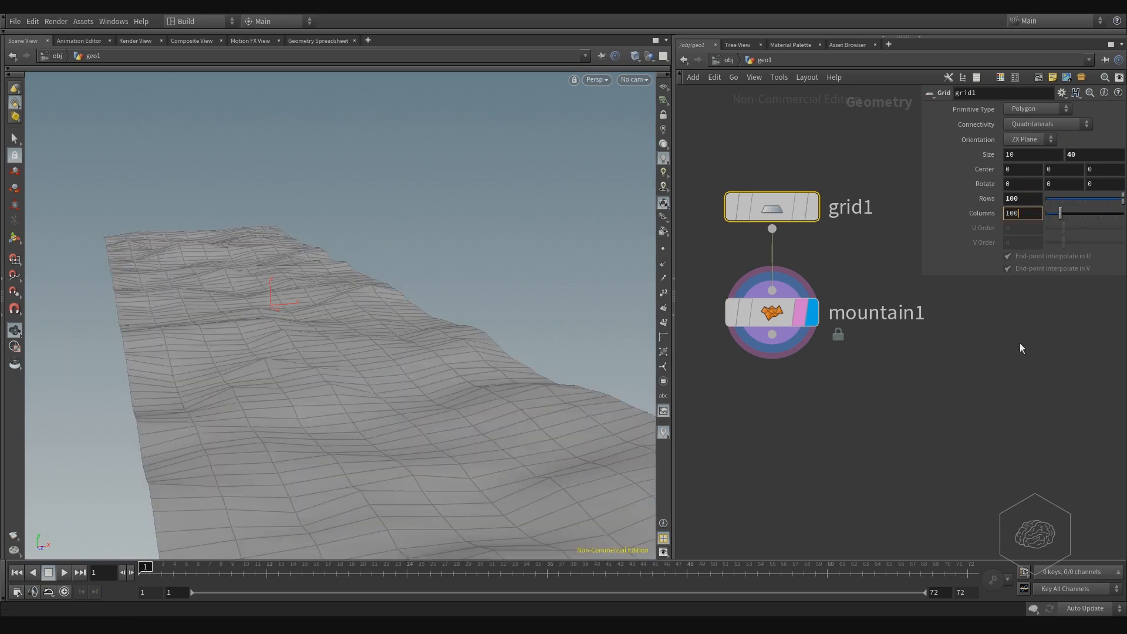
click(1021, 346)
drag(398, 255, 269, 254)
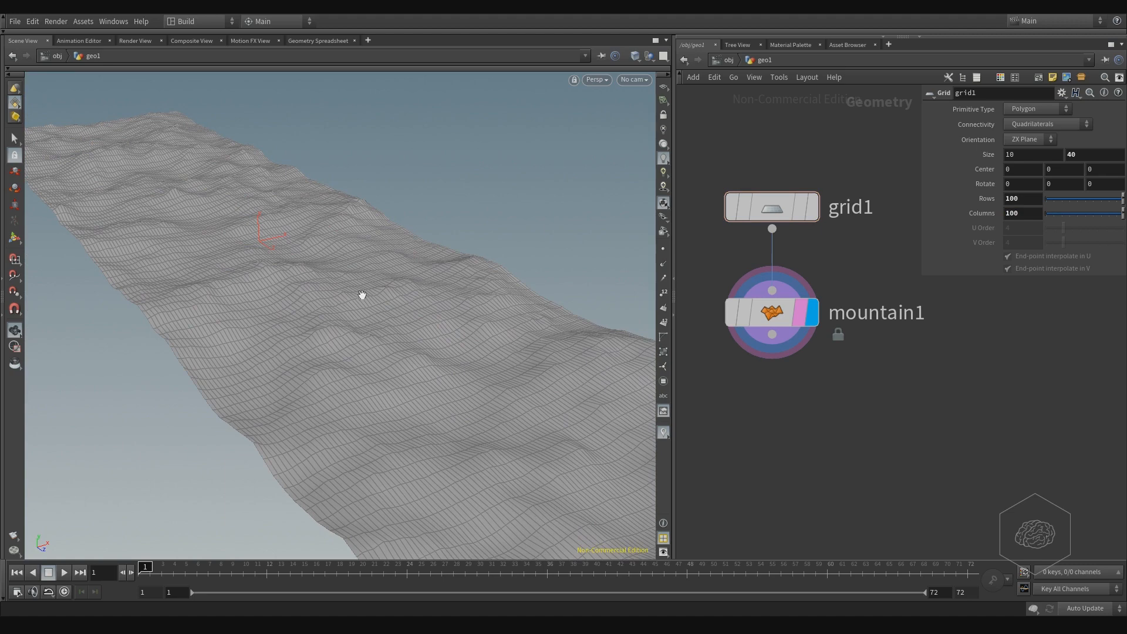
drag(362, 295, 397, 343)
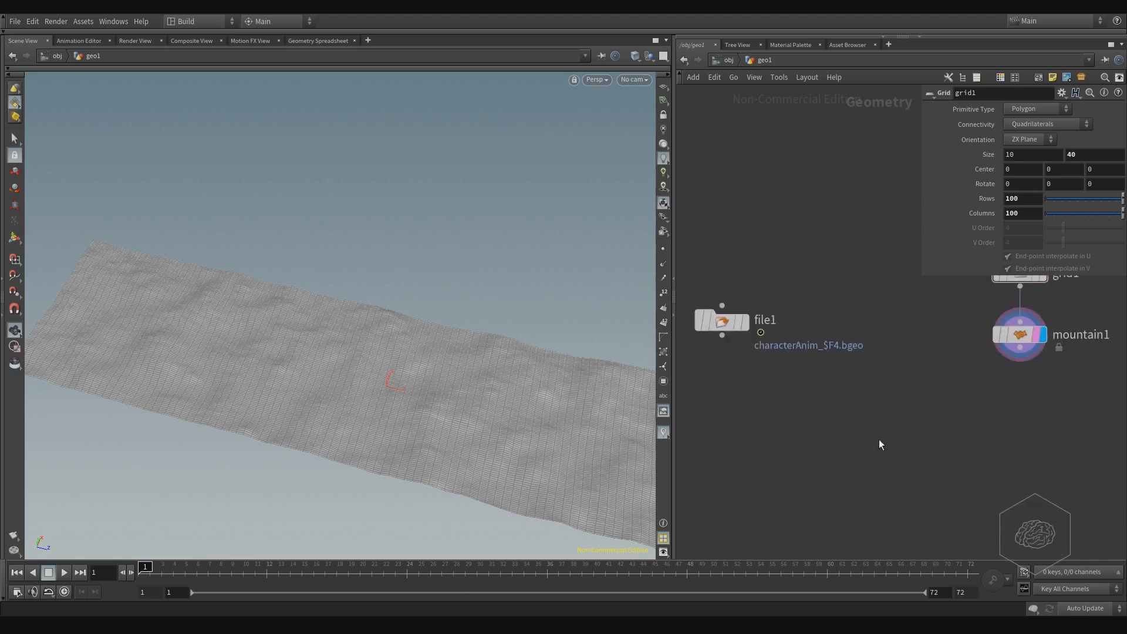
- Add a Merge node below and between the file1 and mountain1 nodes
key(Tab)
text(mer)
key(Return)
click(865, 456)
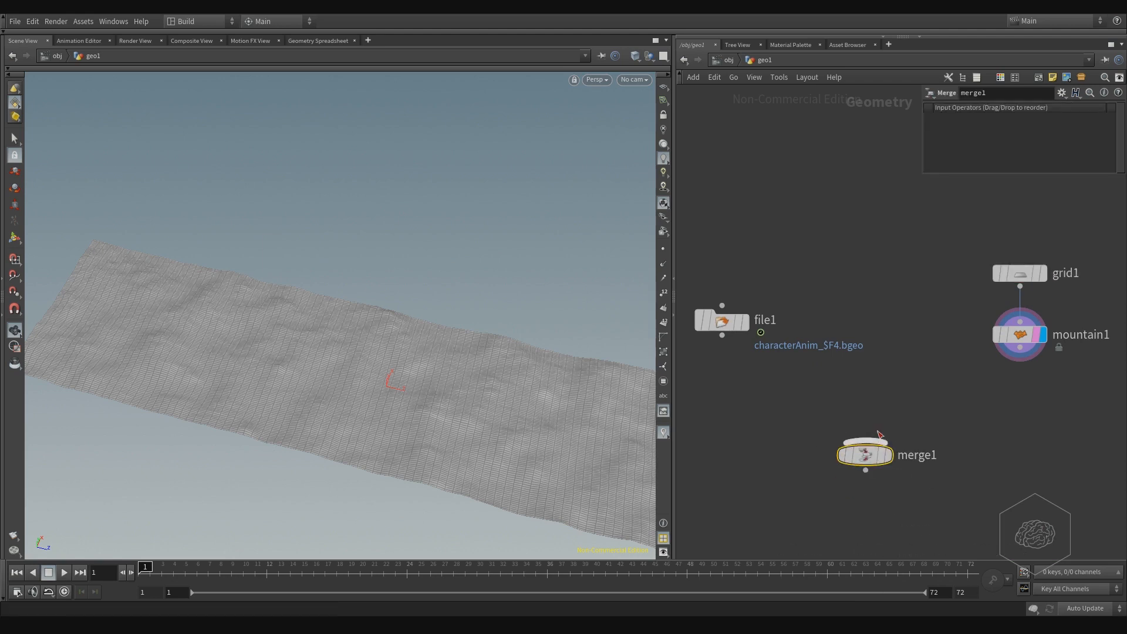
drag(865, 455, 870, 515)
middle_drag(870, 515, 841, 399)
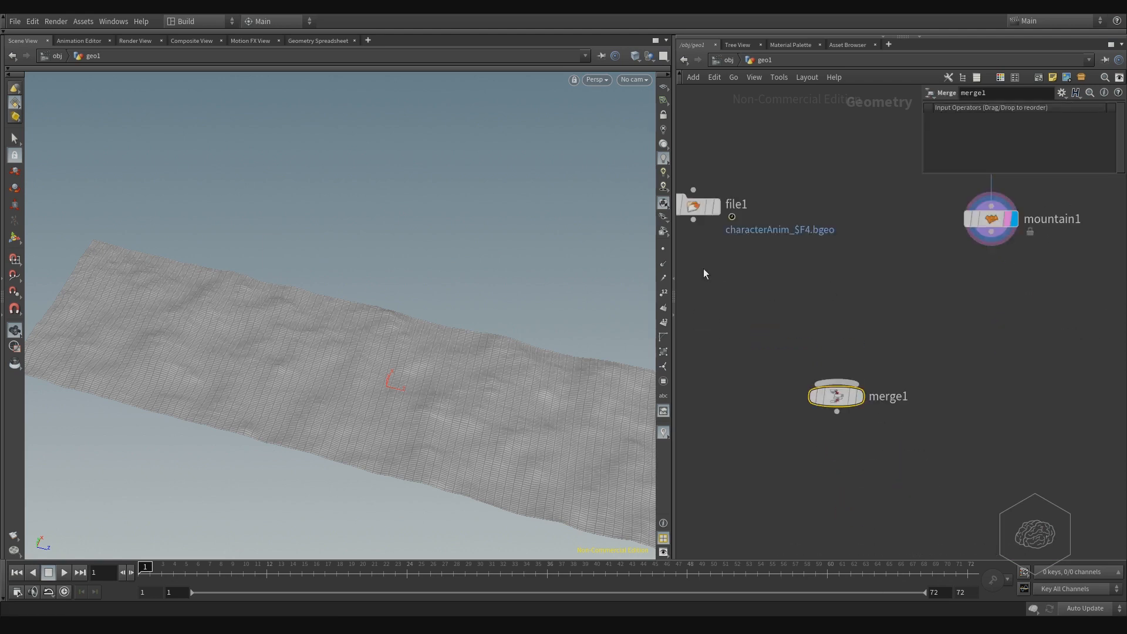
- Connect the outputs of file1 and mountain1 to the merge node, placing it further down the network
click(694, 220)
click(847, 395)
drag(846, 395, 844, 524)
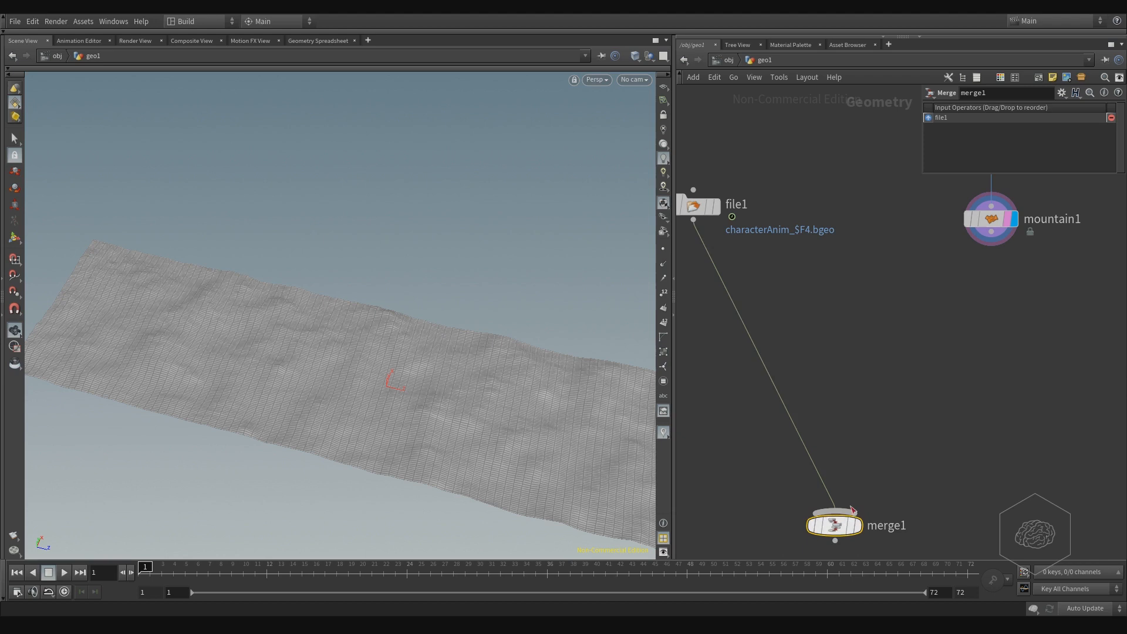
click(991, 233)
click(871, 493)
- Add a Null node and insert it on the wire between file1 and the merge node
key(Tab)
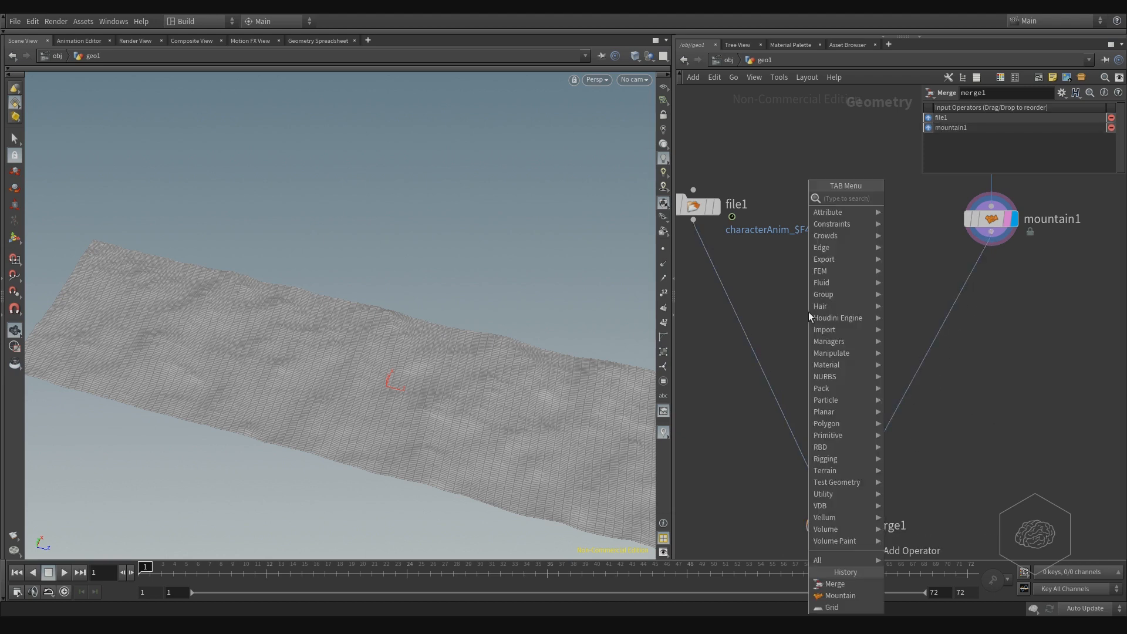
text(null)
key(Return)
click(808, 312)
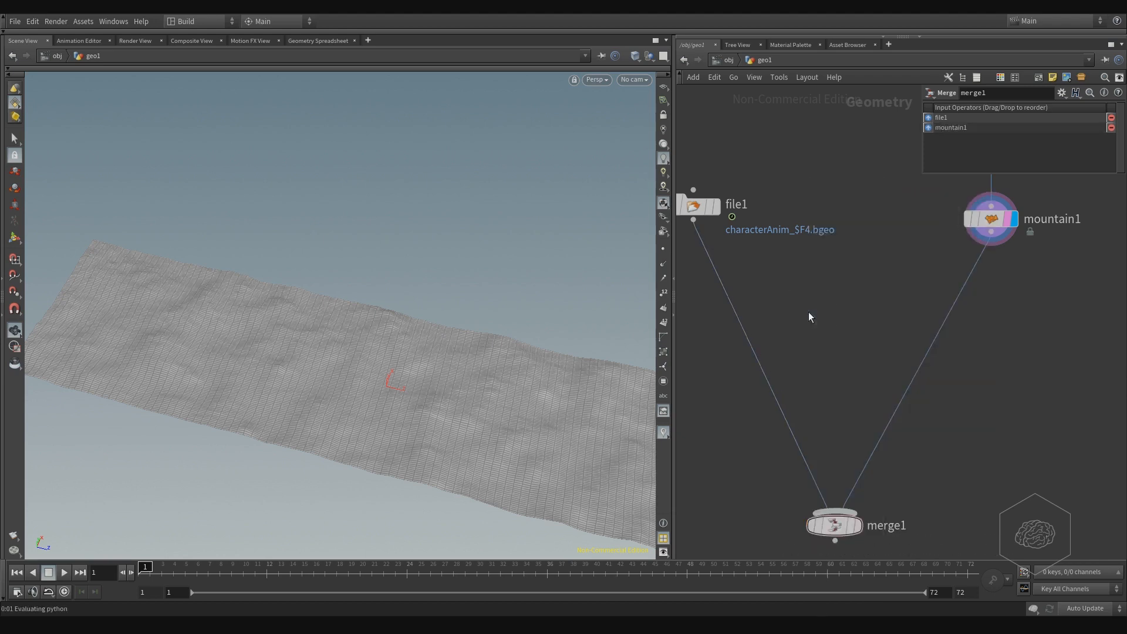
middle_drag(828, 390, 948, 389)
drag(925, 308, 820, 433)
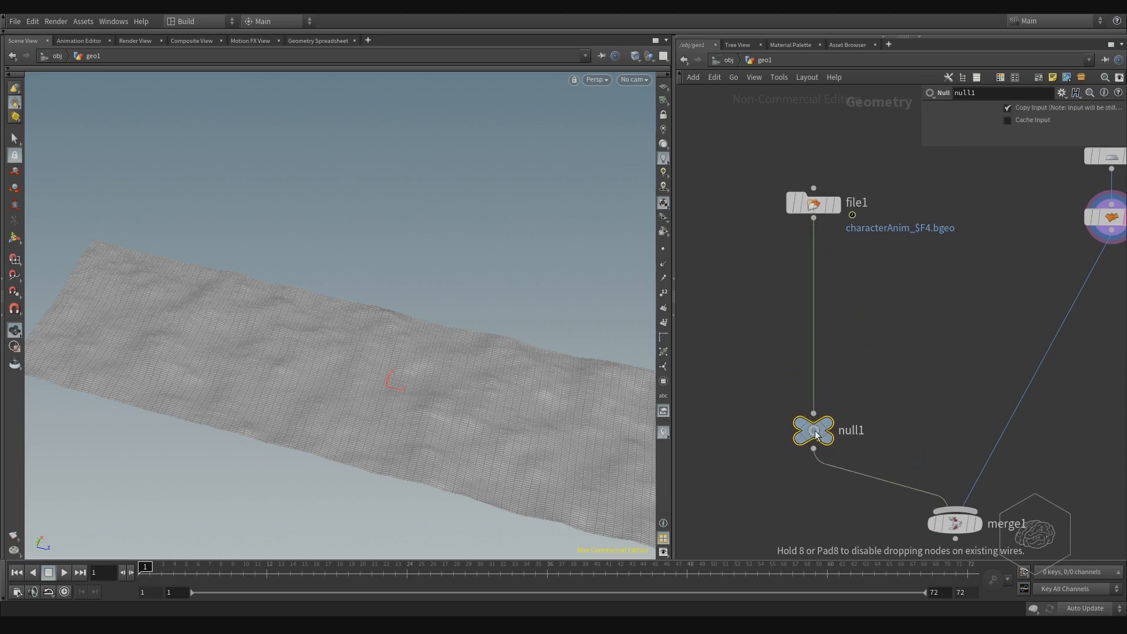
- Rename the null node Foot_Legs_Dinos
double_click(834, 428)
text(F)
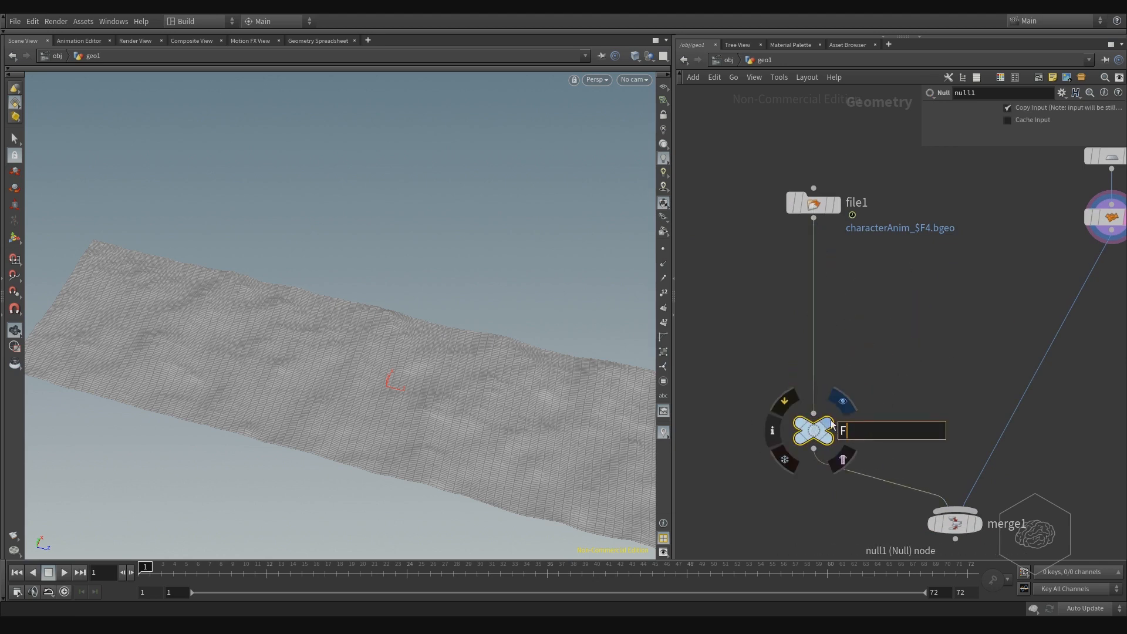
text(oot_Legs_Dinos)
key(Return)
- Move the merge node further below Foot_Legs_Dinos and display its combined result
middle_drag(902, 398, 776, 277)
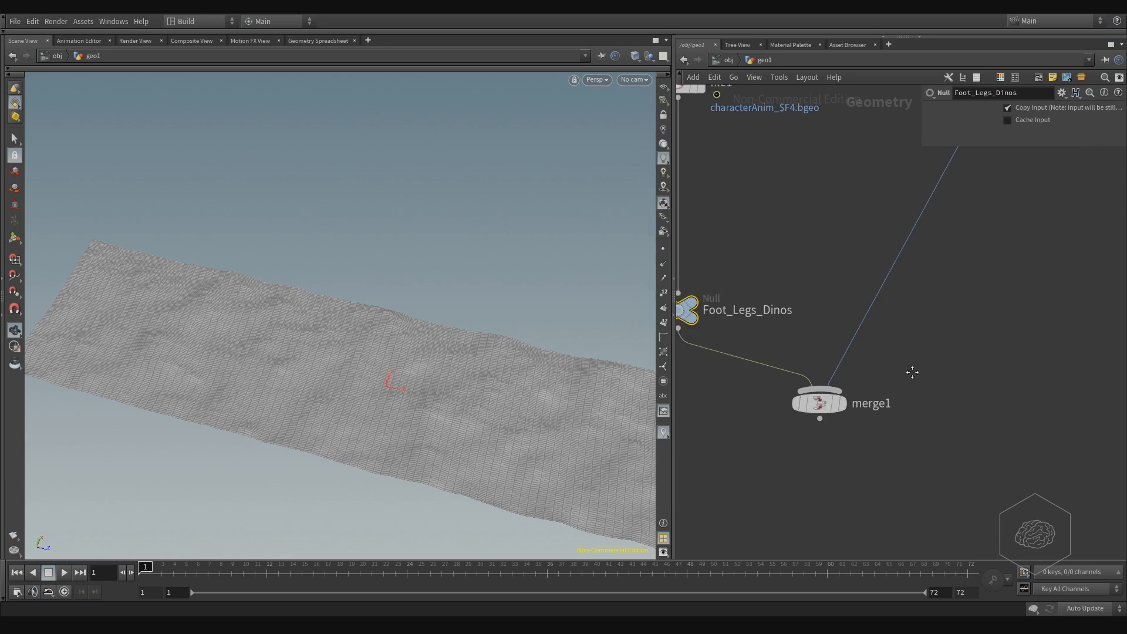
middle_drag(912, 372, 933, 377)
drag(951, 377, 802, 473)
middle_drag(793, 483, 827, 418)
drag(883, 349, 890, 490)
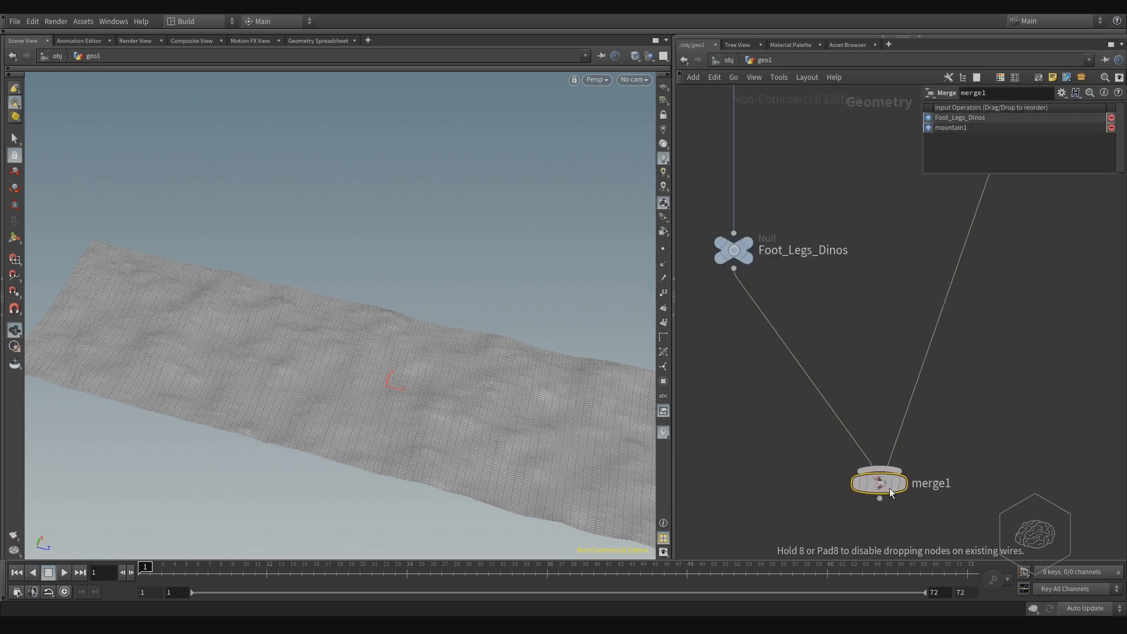
click(902, 484)
- Examine the leg's contact with the terrain by scrubbing the animation to frame 27 and viewing it from several angles
drag(282, 341, 96, 352)
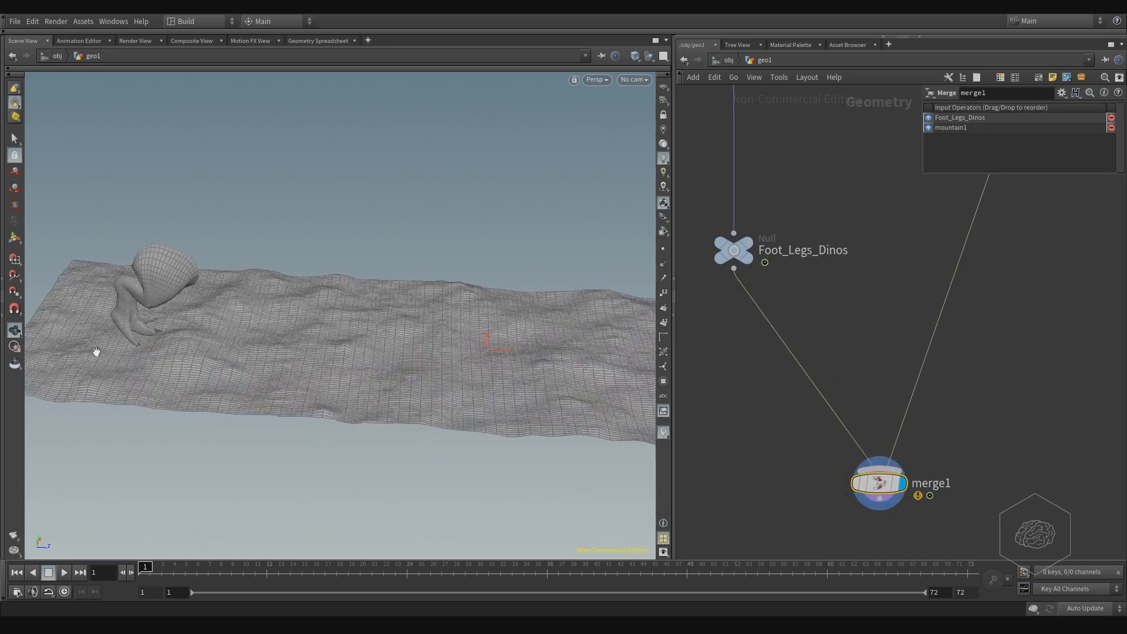
right_drag(96, 352, 189, 353)
drag(188, 352, 188, 545)
drag(202, 579, 287, 593)
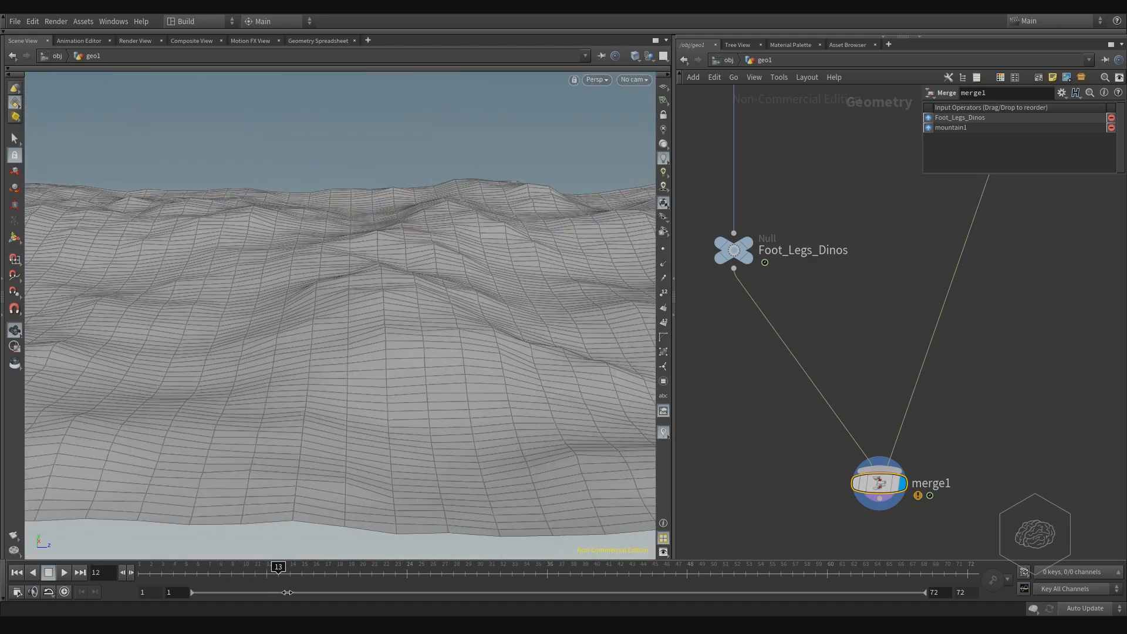
drag(320, 363, 329, 341)
drag(290, 567, 442, 567)
drag(420, 508, 352, 367)
- Add a Box node beside the merge wire and template it so it shows with the terrain and leg
key(Tab)
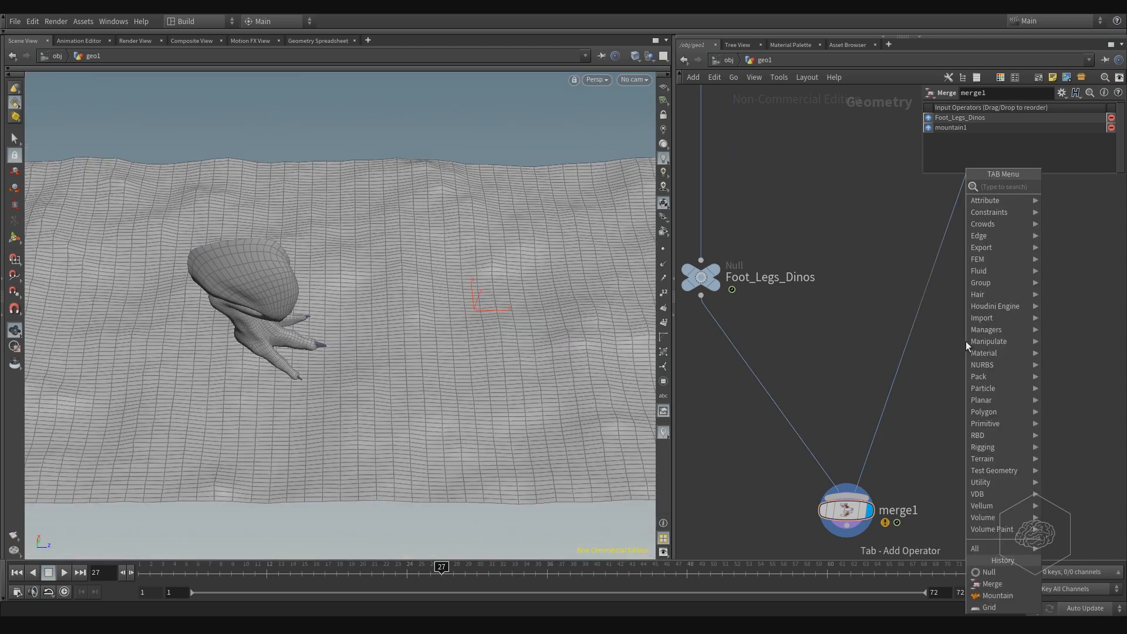
text(box)
key(Return)
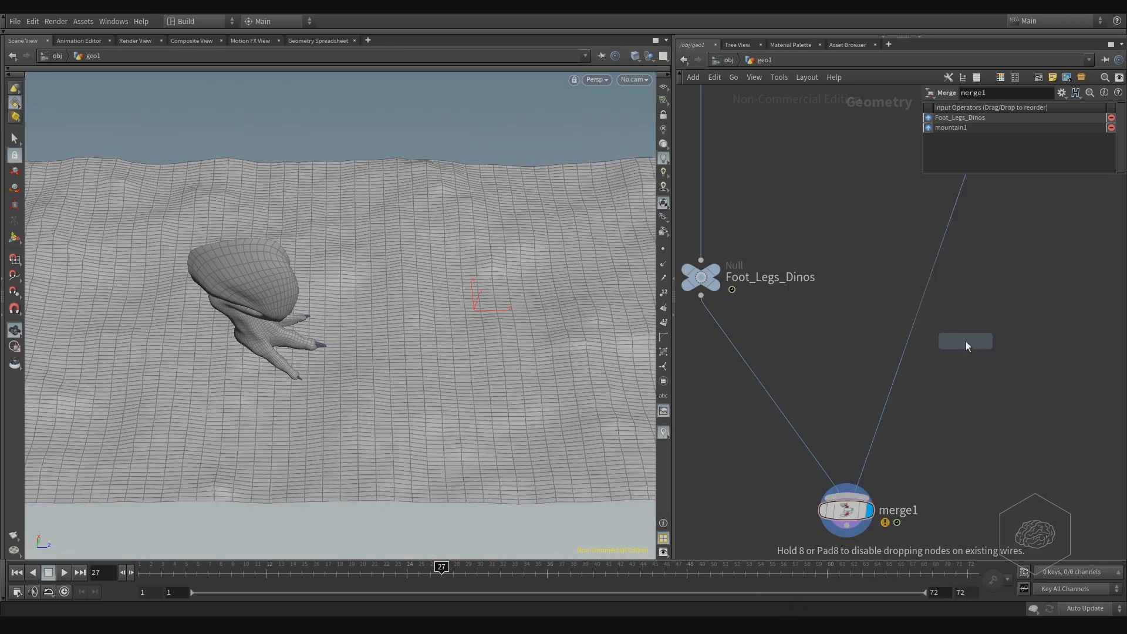
click(967, 341)
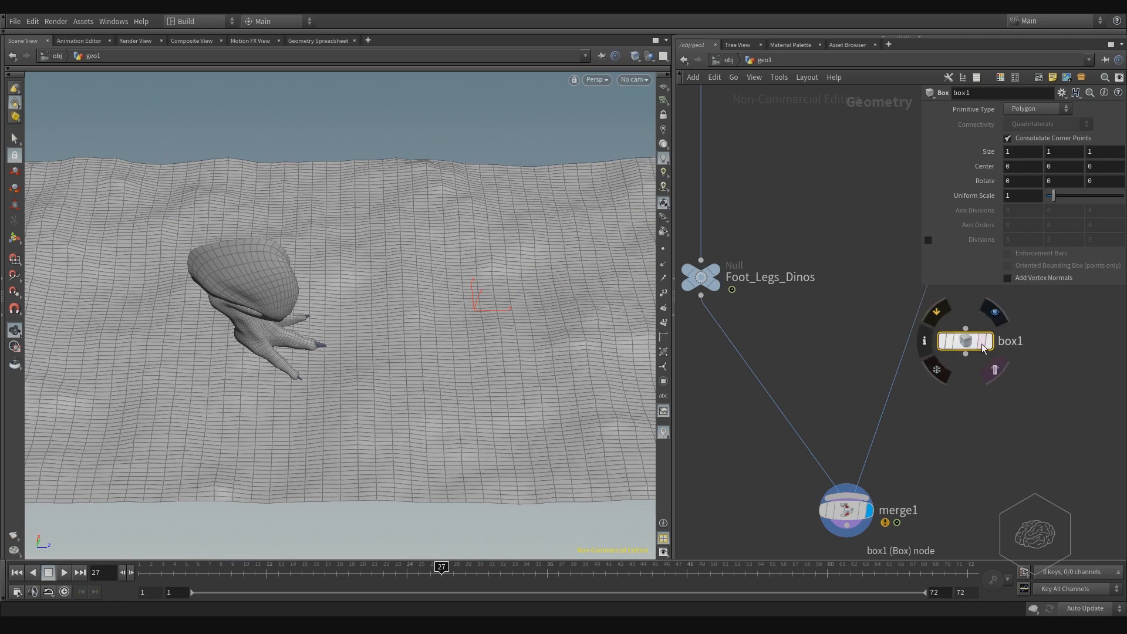
key(w)
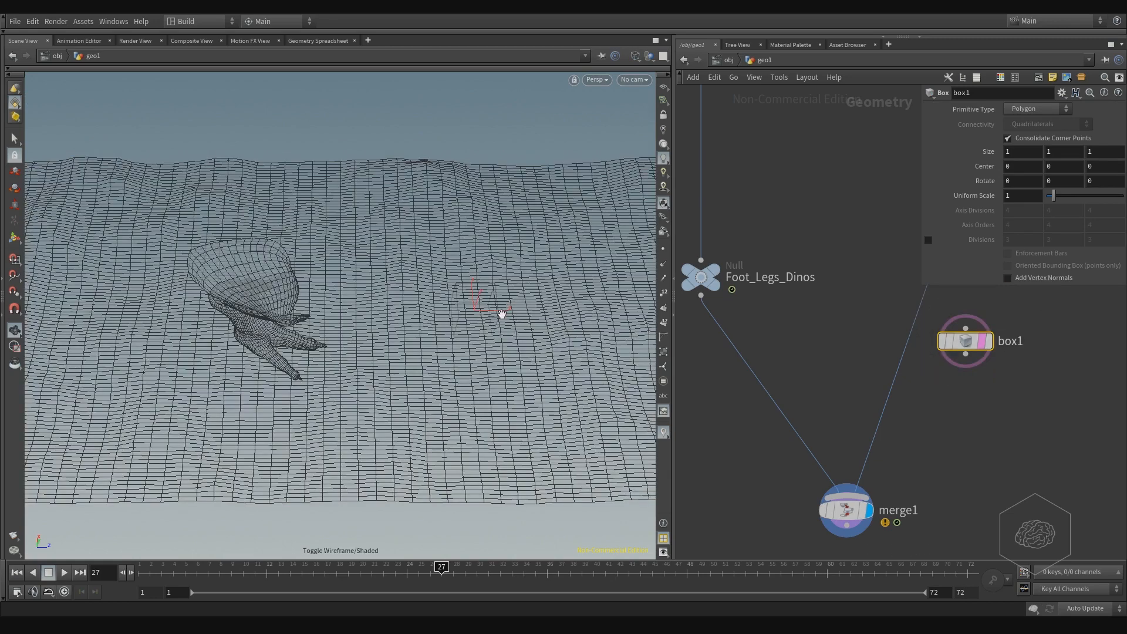
key(w)
- Bring up the box's handles and move the box across the terrain to where the foot lands at frame 27
click(16, 239)
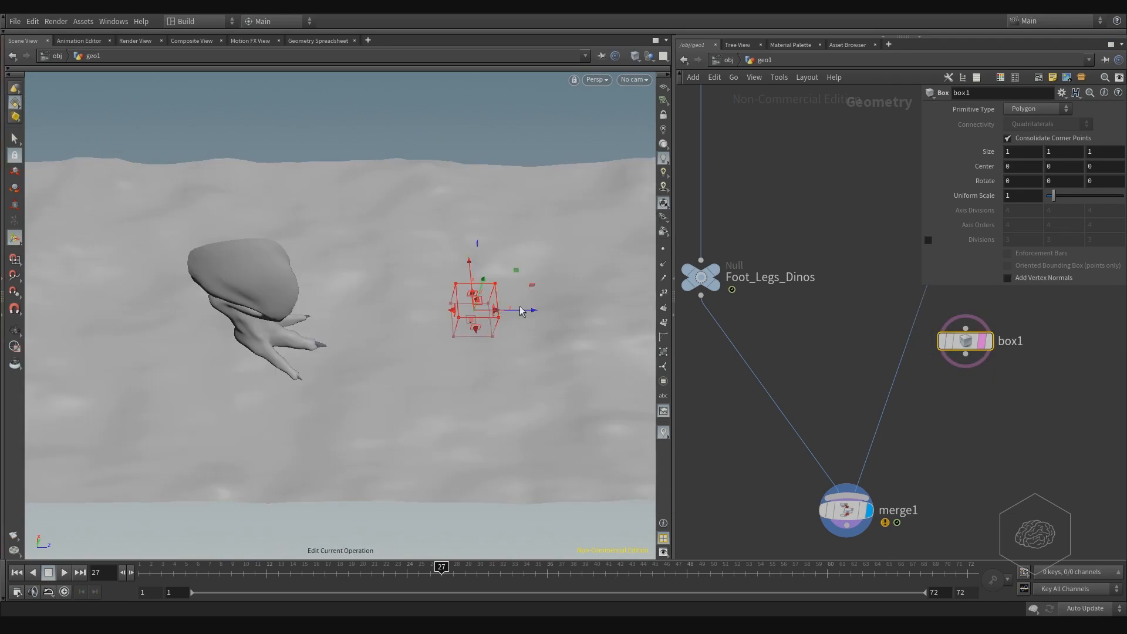
drag(520, 315, 598, 241)
key(Escape)
middle_drag(599, 242, 473, 298)
right_drag(472, 298, 441, 295)
key(Return)
drag(486, 270, 309, 291)
key(Escape)
- Resize the box around the foot to about 3.66 by 1 by 3.62, centred near X -1.07 and Z -5.13
middle_drag(309, 290, 359, 241)
key(Return)
drag(283, 271, 344, 332)
key(Escape)
drag(288, 290, 325, 275)
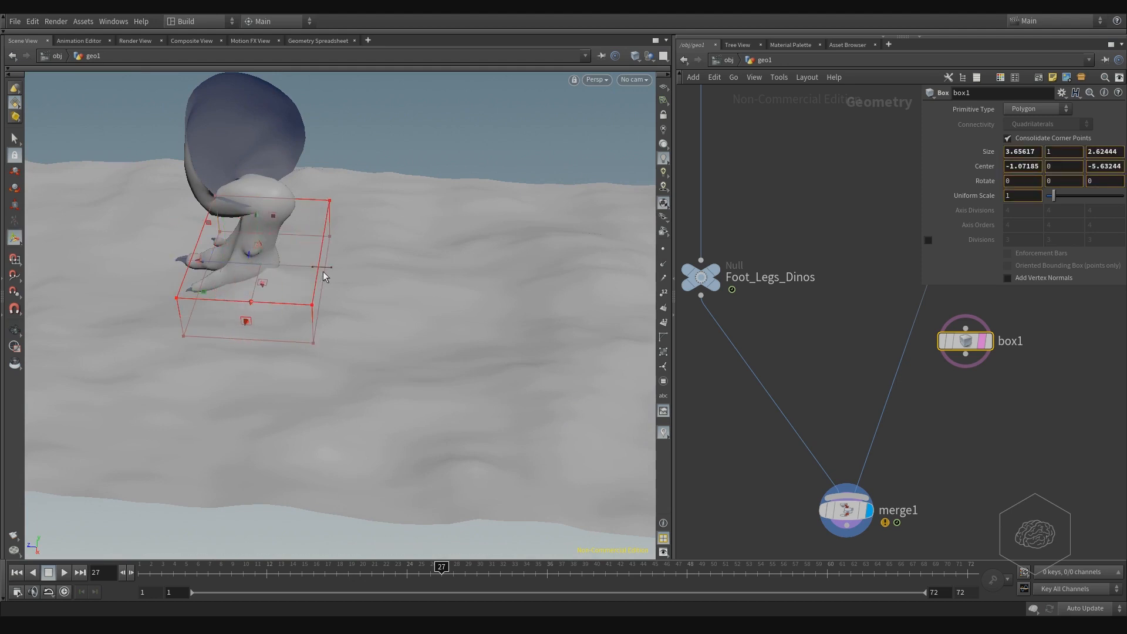
alt+drag(202, 285, 116, 284)
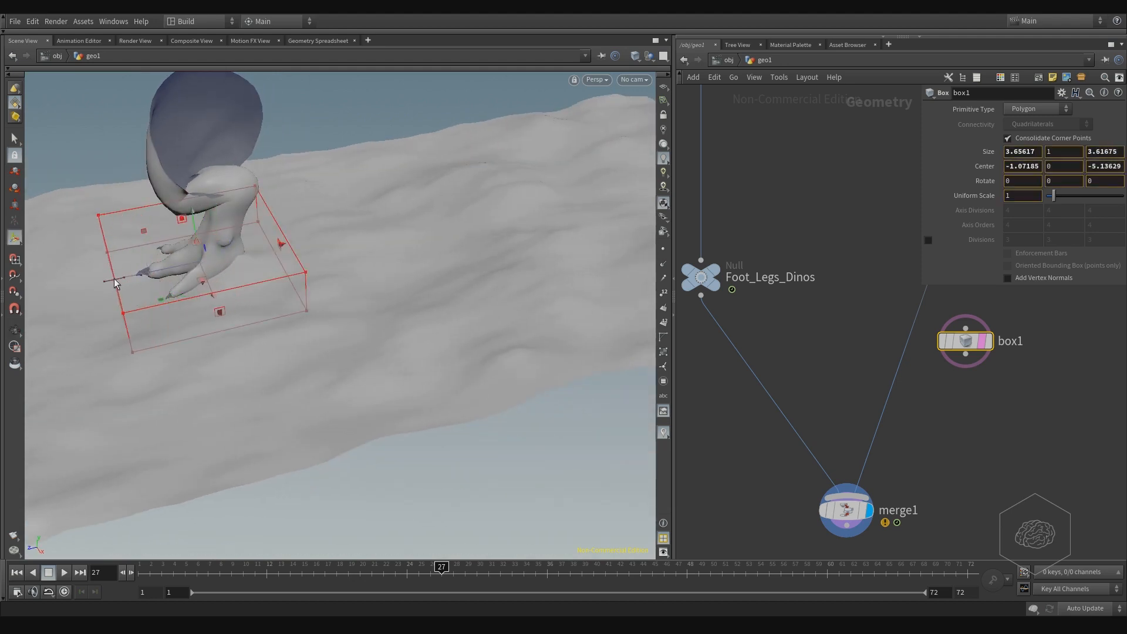
alt+drag(158, 323, 369, 329)
alt+drag(231, 314, 446, 329)
- Duplicate the box1 node and place the copy just below it
alt+drag(979, 348, 1017, 407)
middle_drag(1017, 407, 866, 331)
middle_drag(820, 400, 829, 408)
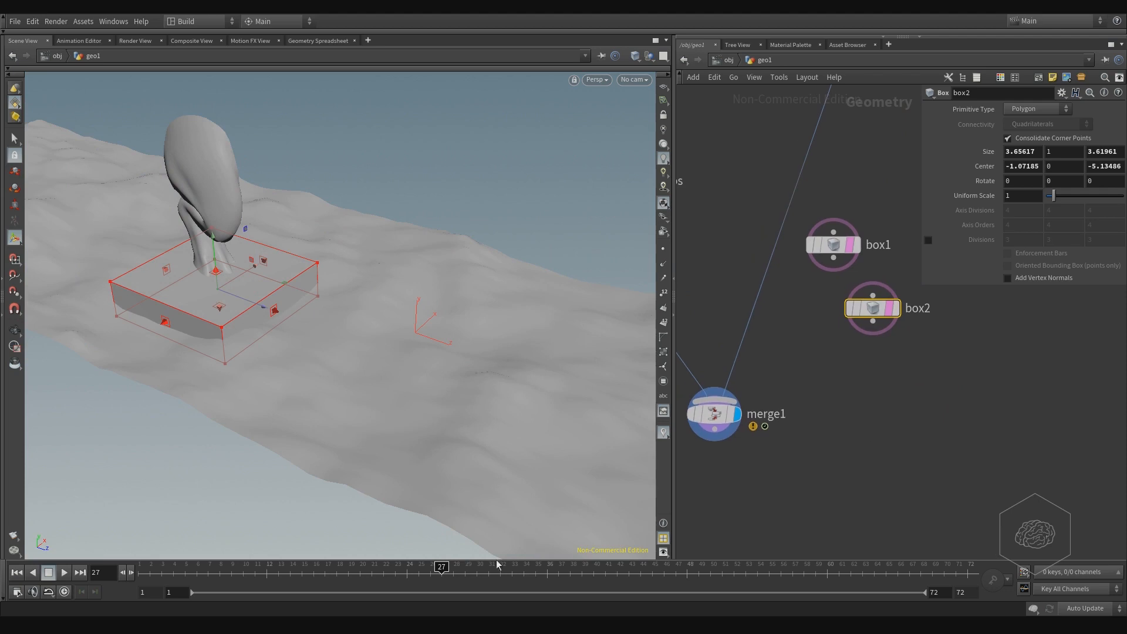
- Go to frame 58 and move the copied box along Z to about 4.35, around the foot's second landing spot
drag(707, 576, 802, 576)
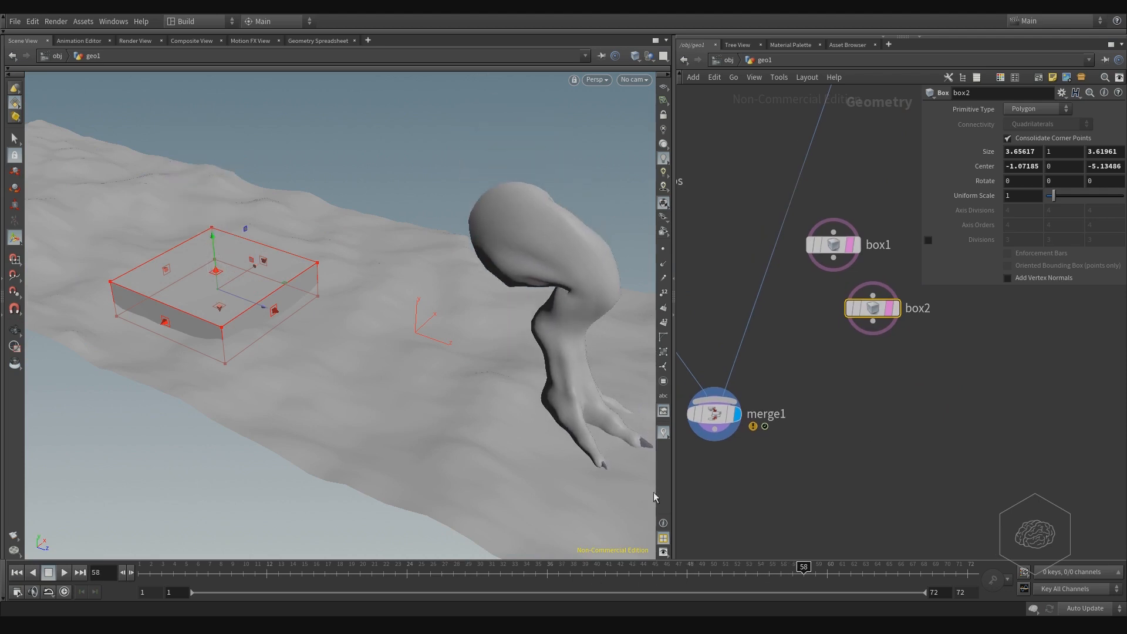
alt+middle_drag(544, 410, 297, 358)
alt+right_drag(505, 379, 677, 355)
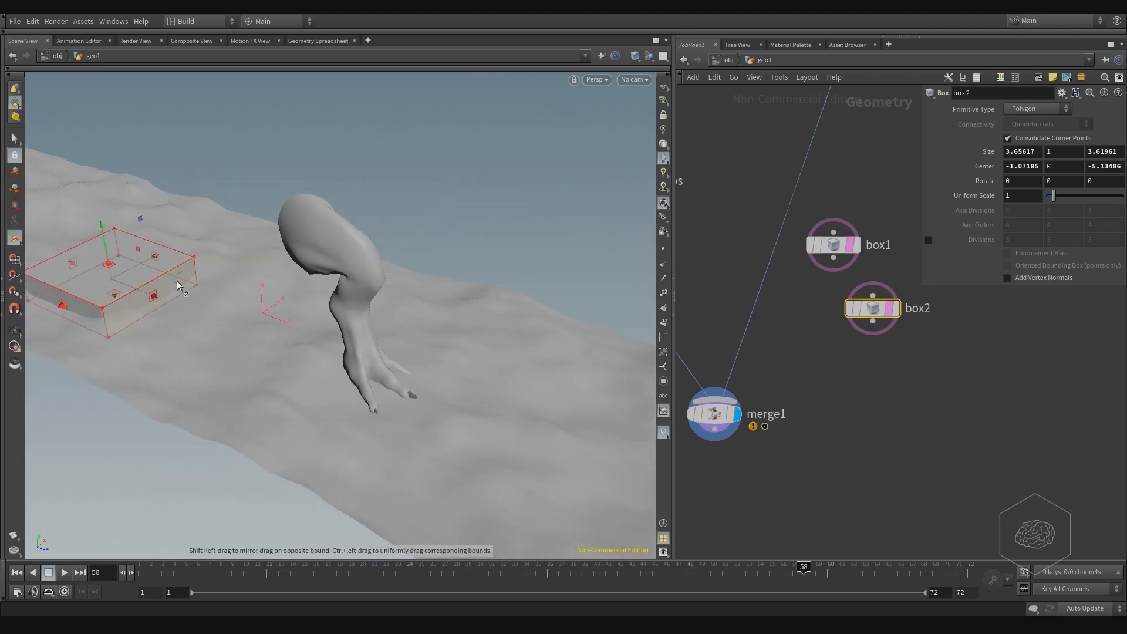
drag(121, 288, 379, 405)
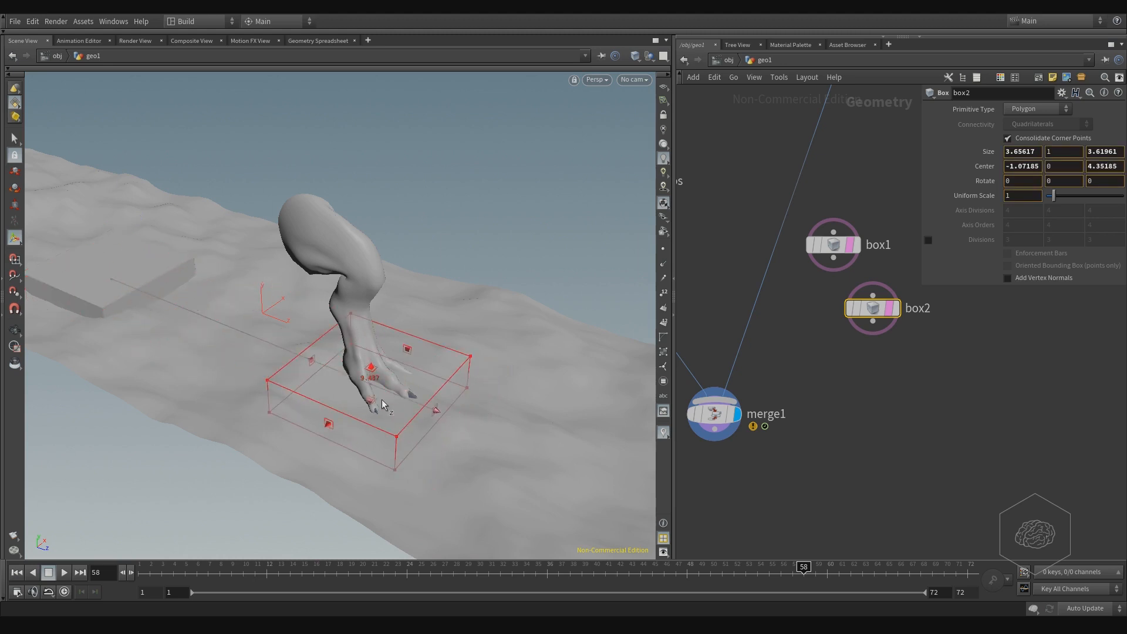
alt+drag(241, 461, 464, 418)
key(Return)
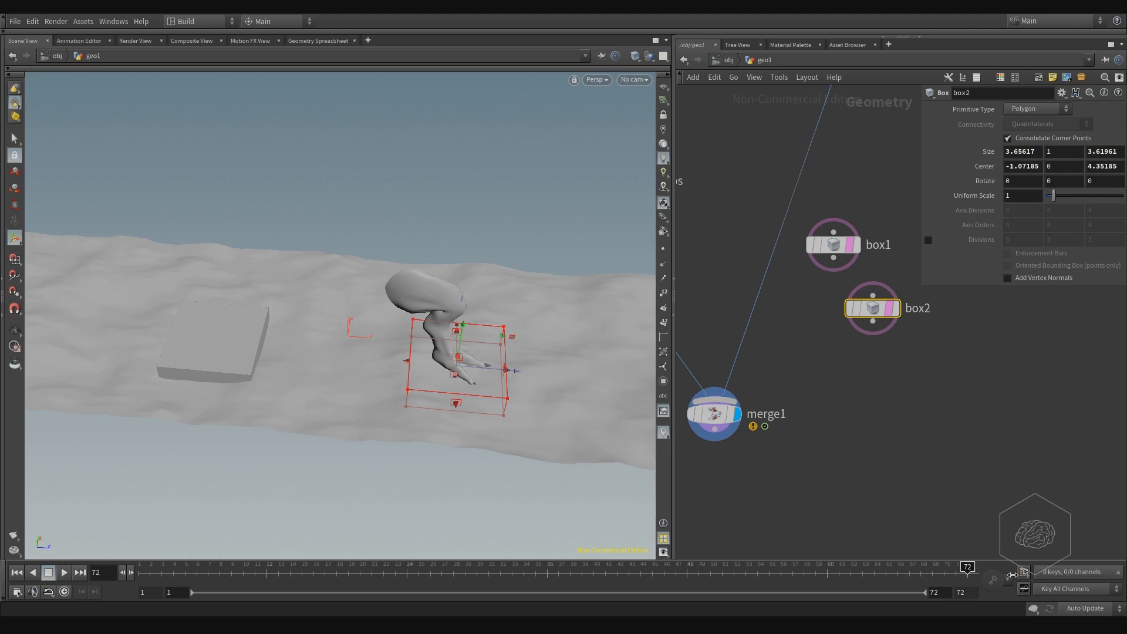
- Scrub the animation back to frame 14 and display the mountain1 node instead of the merge
drag(807, 567, 295, 519)
middle_drag(793, 370, 823, 465)
scroll(818, 461, down, 3)
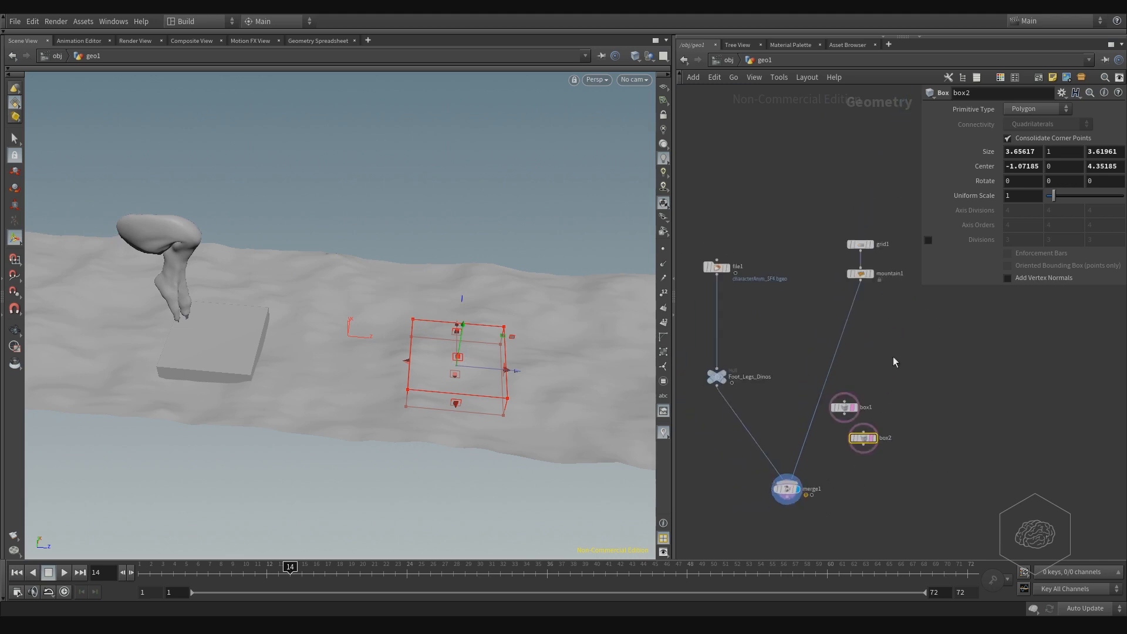
middle_drag(893, 357, 874, 390)
scroll(877, 293, up, 4)
click(785, 252)
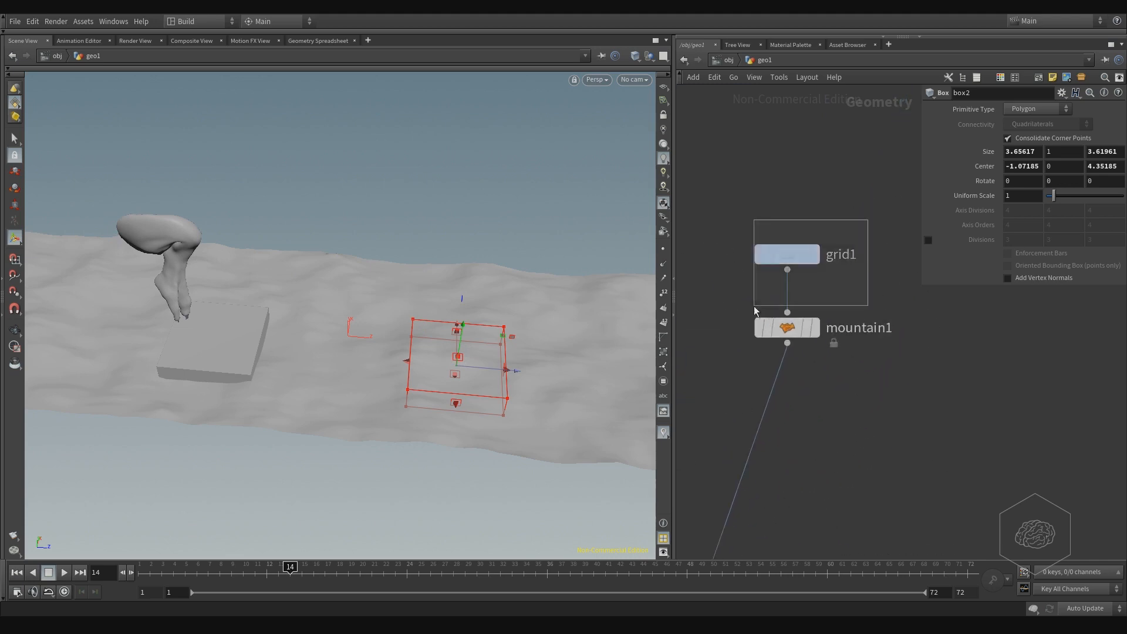
middle_drag(854, 282, 862, 256)
click(792, 302)
middle_drag(780, 344, 740, 265)
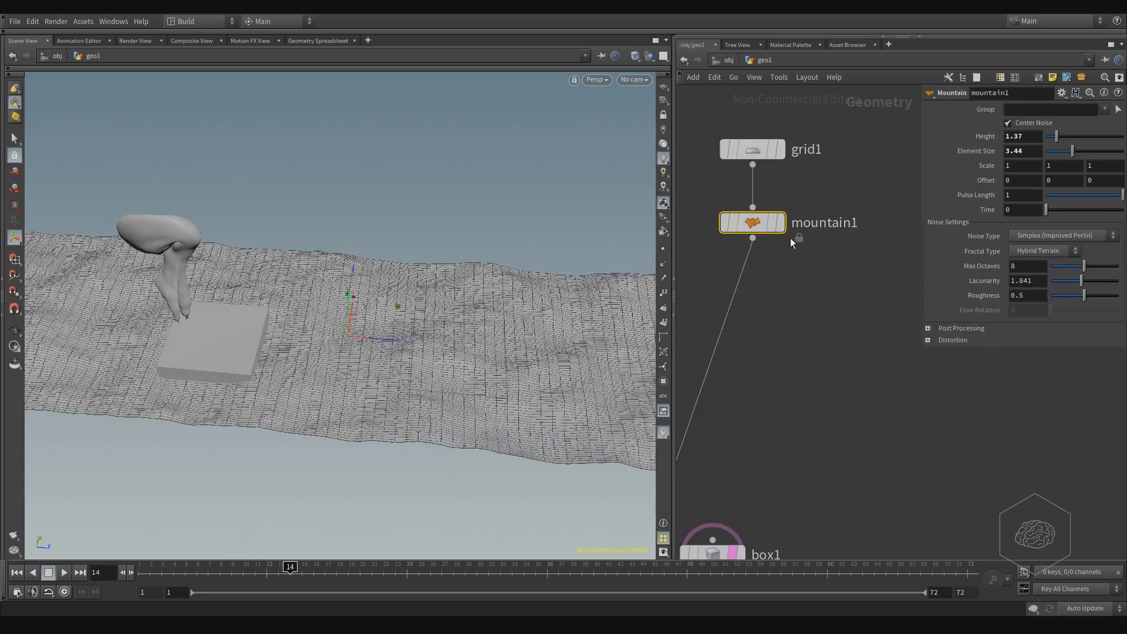
click(782, 226)
- Arrange the box2 node level with box1, with free space between them
middle_drag(848, 442, 858, 387)
drag(830, 448, 954, 413)
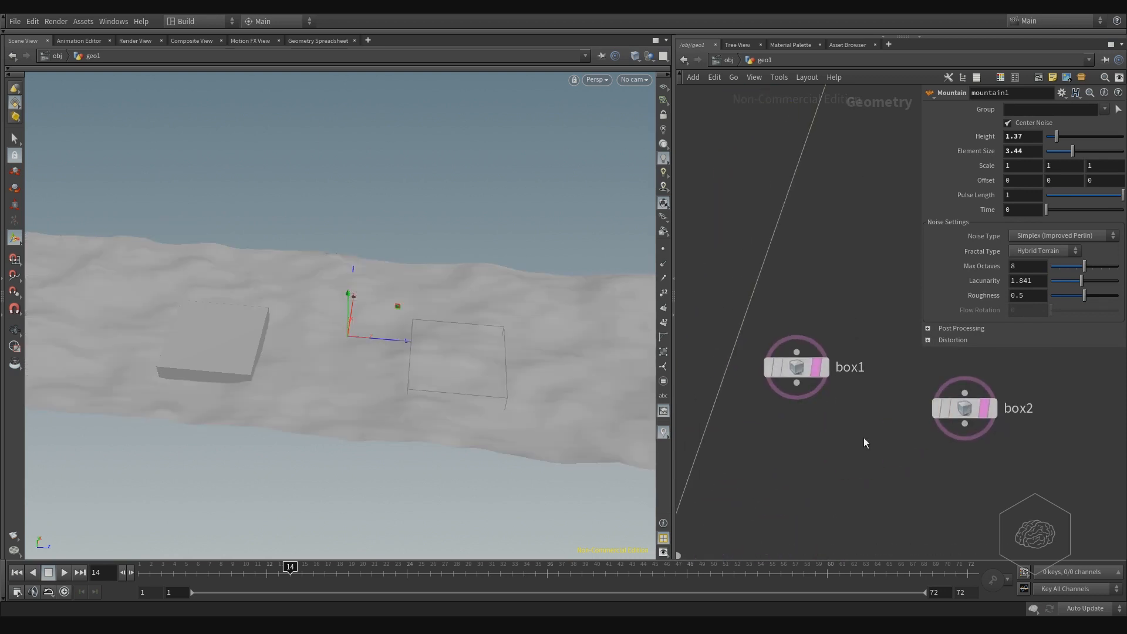
middle_drag(864, 438, 858, 469)
drag(963, 431, 978, 399)
middle_drag(838, 462, 849, 465)
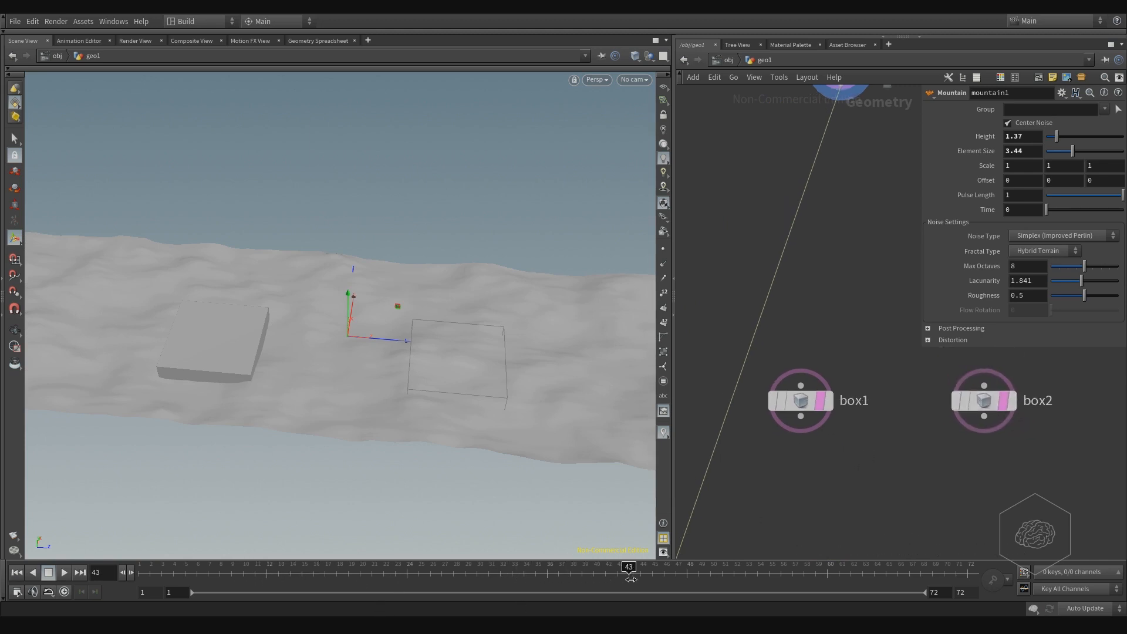
middle_drag(974, 470, 845, 386)
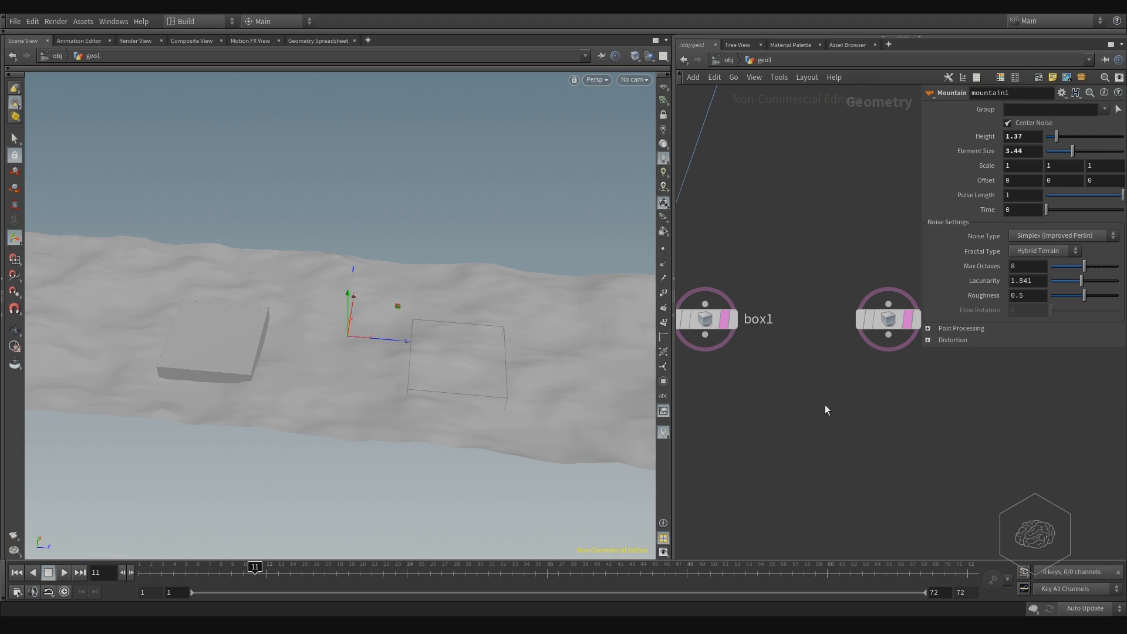
key(h)
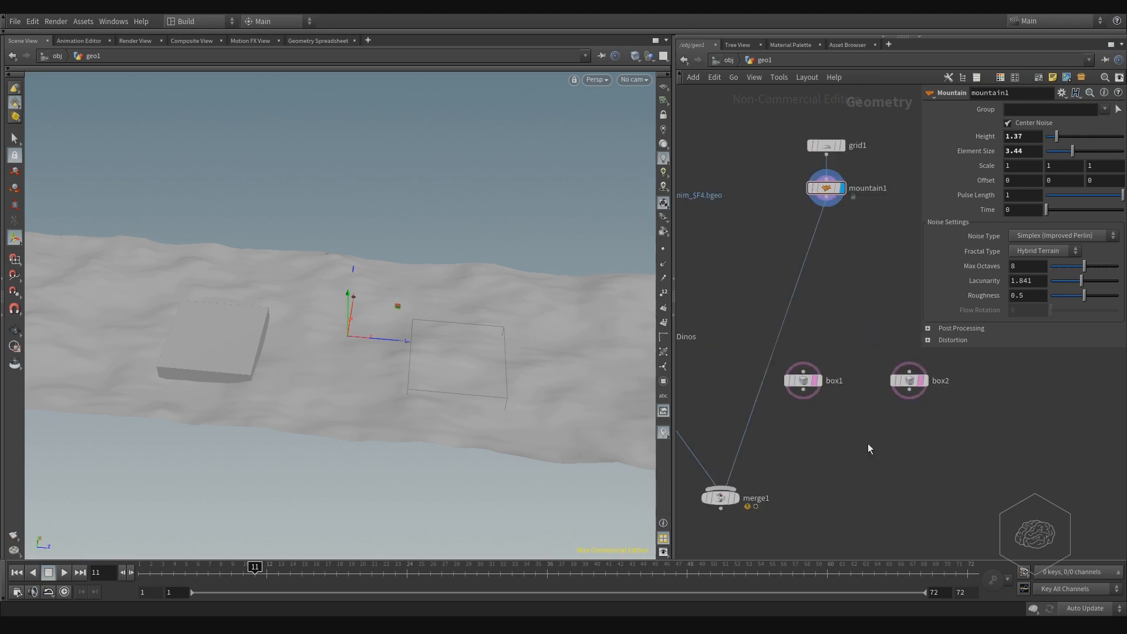
- Add a Merge node below box1 and box2 and connect both boxes to it
key(Tab)
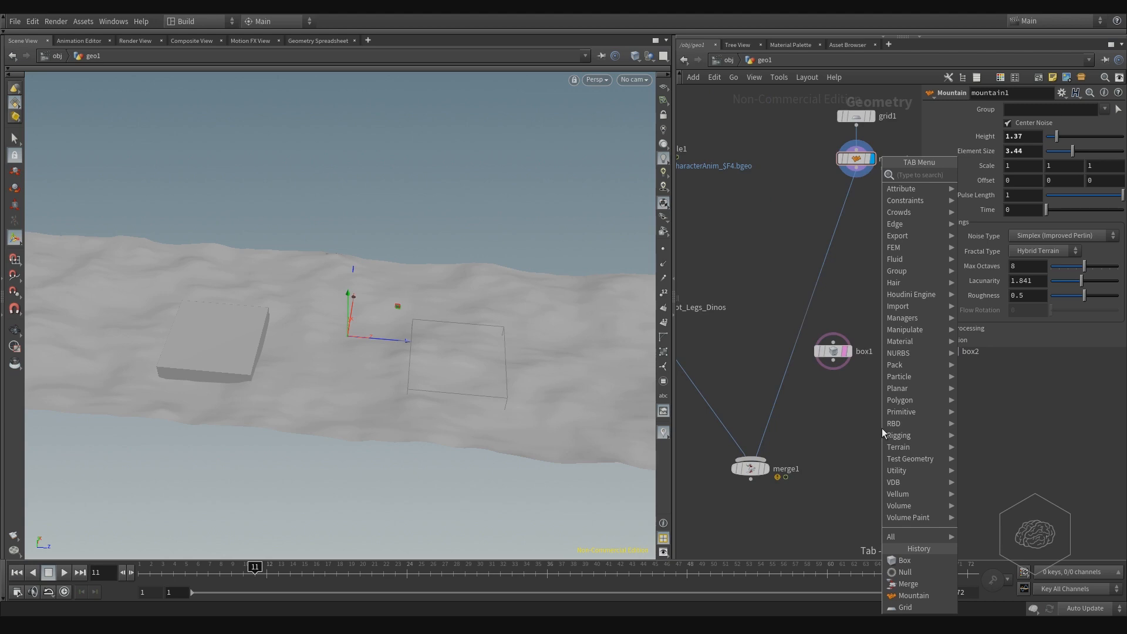
text(merge)
key(Return)
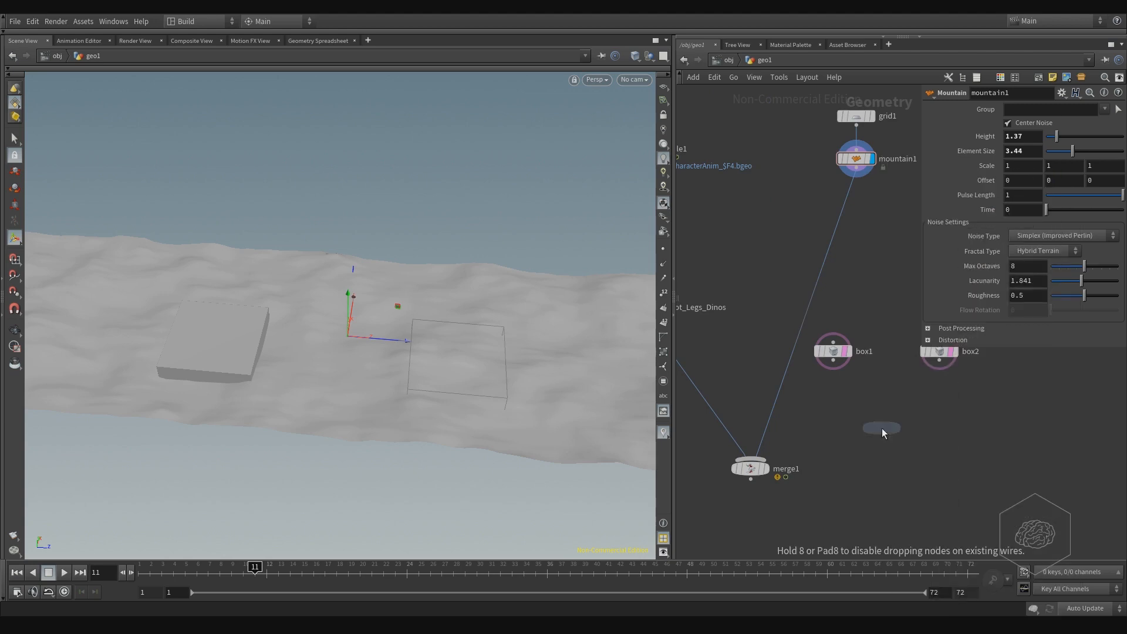
click(882, 428)
drag(833, 361, 882, 420)
click(940, 360)
click(882, 420)
- Arrange the box nodes and their merge beside the terrain branch, and move merge1 lower to free up space above it
mouse_move(1045, 326)
mouse_down()
mouse_move(825, 476)
mouse_move(851, 344)
mouse_up()
click(776, 448)
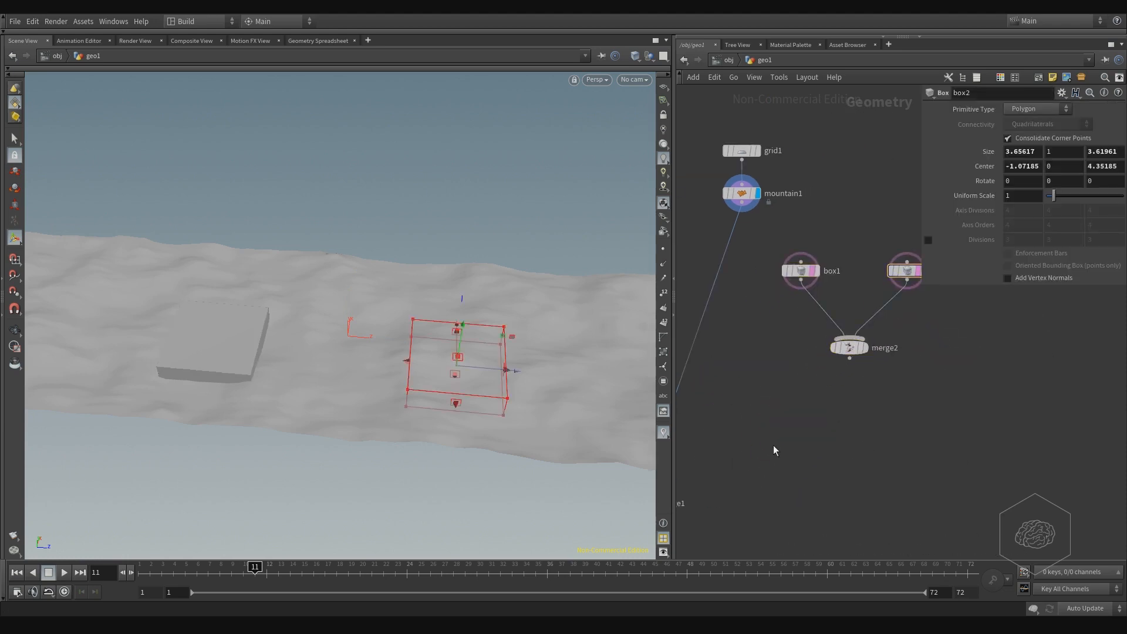
middle_drag(708, 456, 911, 432)
click(824, 456)
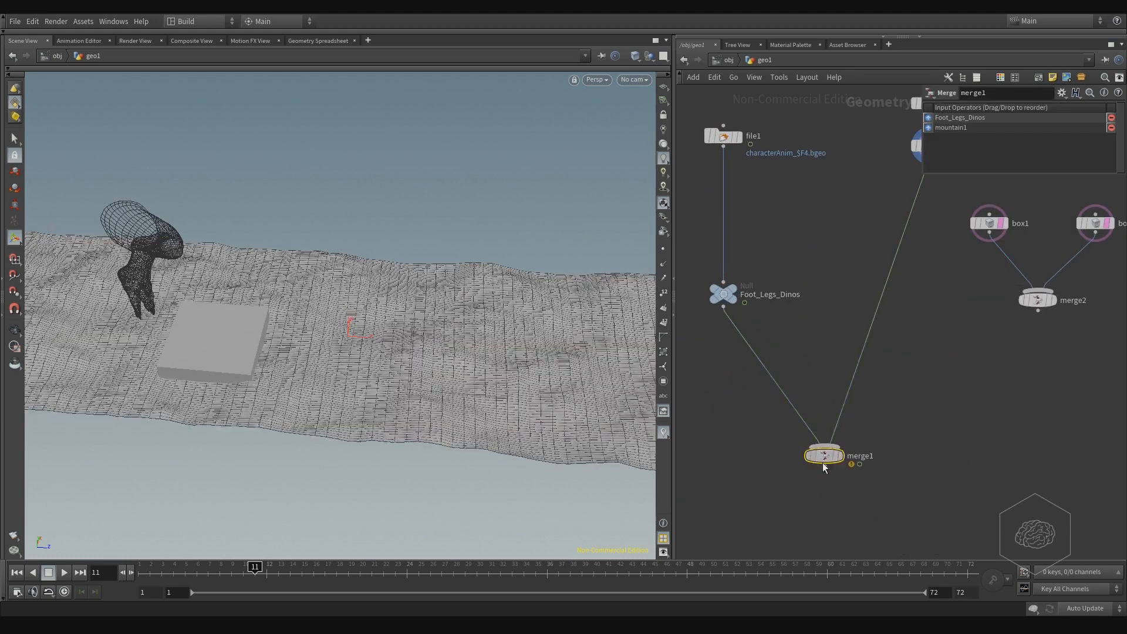
drag(823, 463, 823, 506)
click(995, 428)
middle_drag(1003, 396, 986, 416)
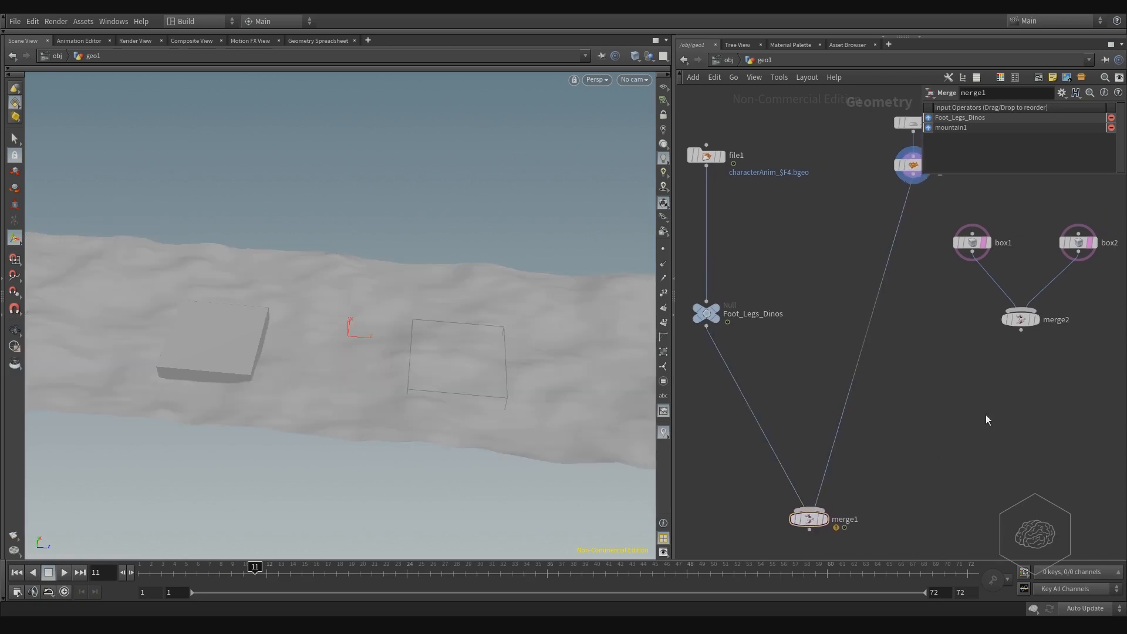
- Display the merged boxes from merge2 and add a Group Create node in the free space below it
click(1038, 320)
click(1020, 320)
key(Tab)
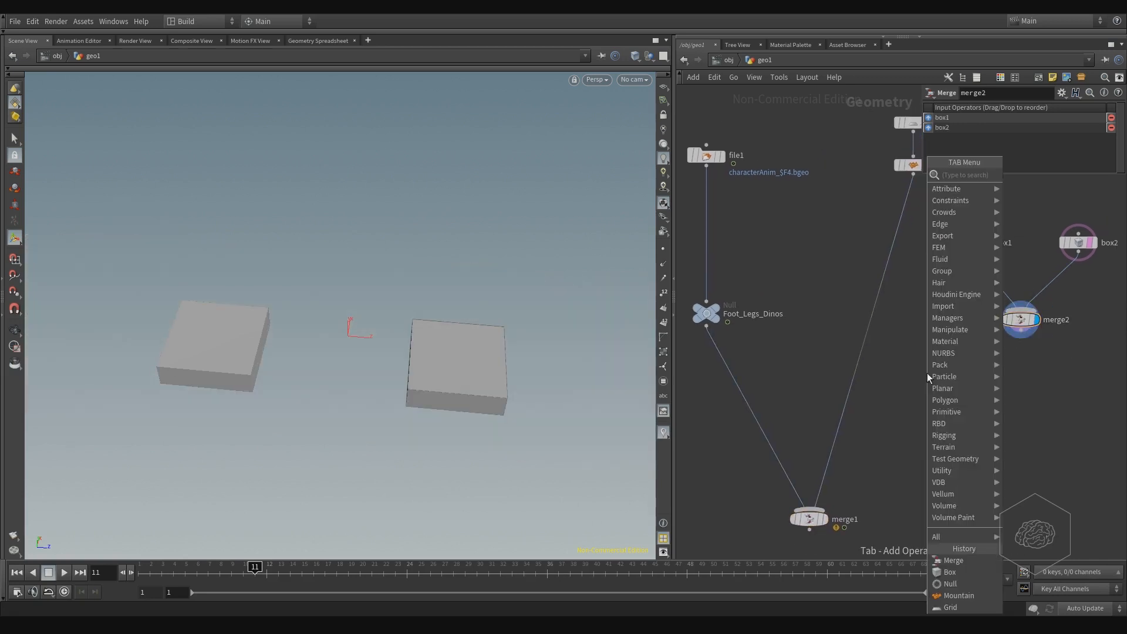
text(group)
key(Return)
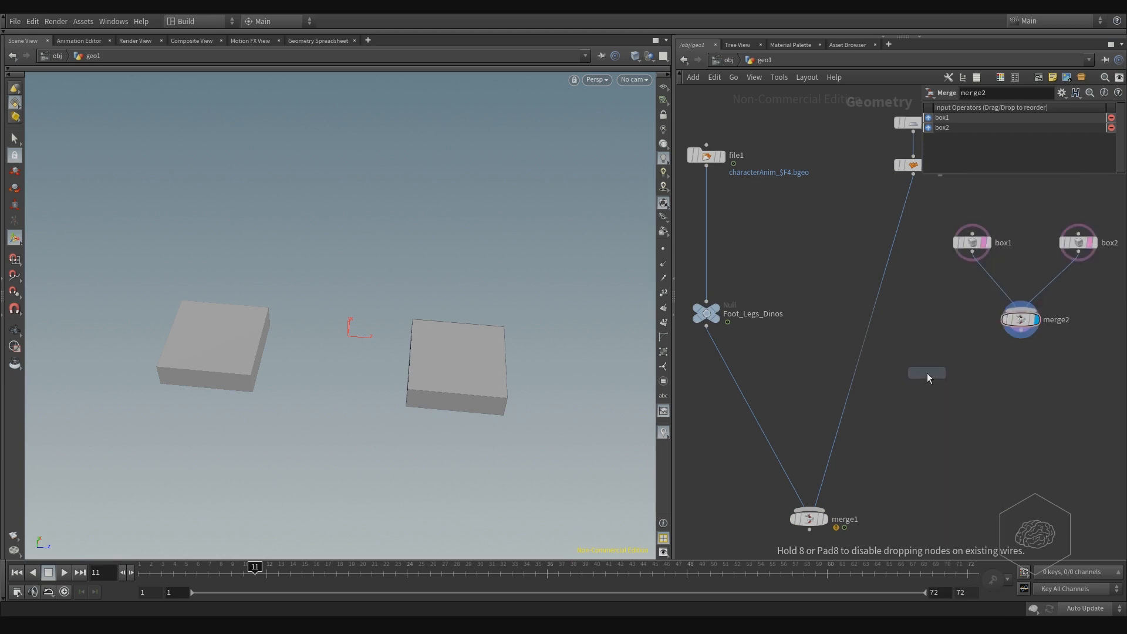
click(928, 373)
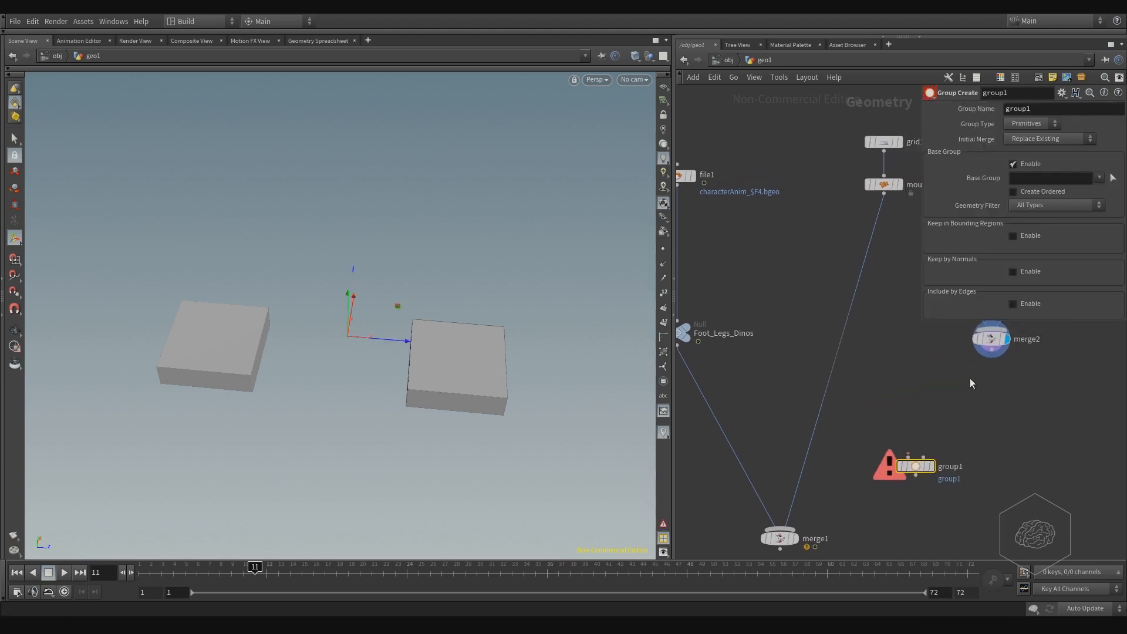
- Wire mountain1 into the first input of group1 and merge2 into its second input
click(879, 207)
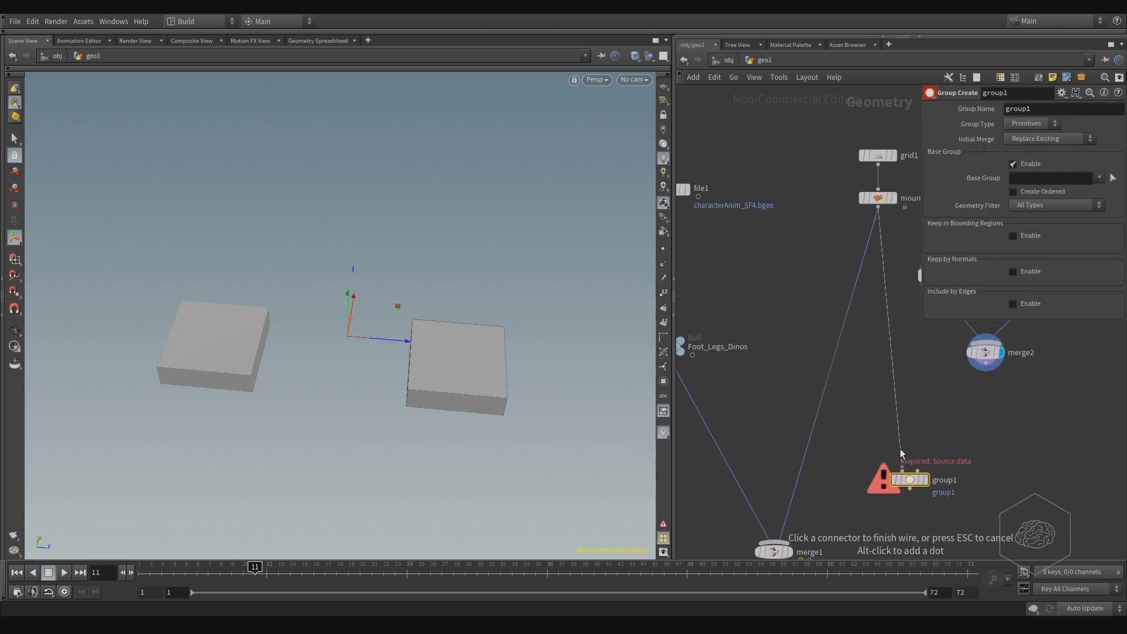
click(900, 454)
scroll(1034, 461, up, 3)
click(761, 450)
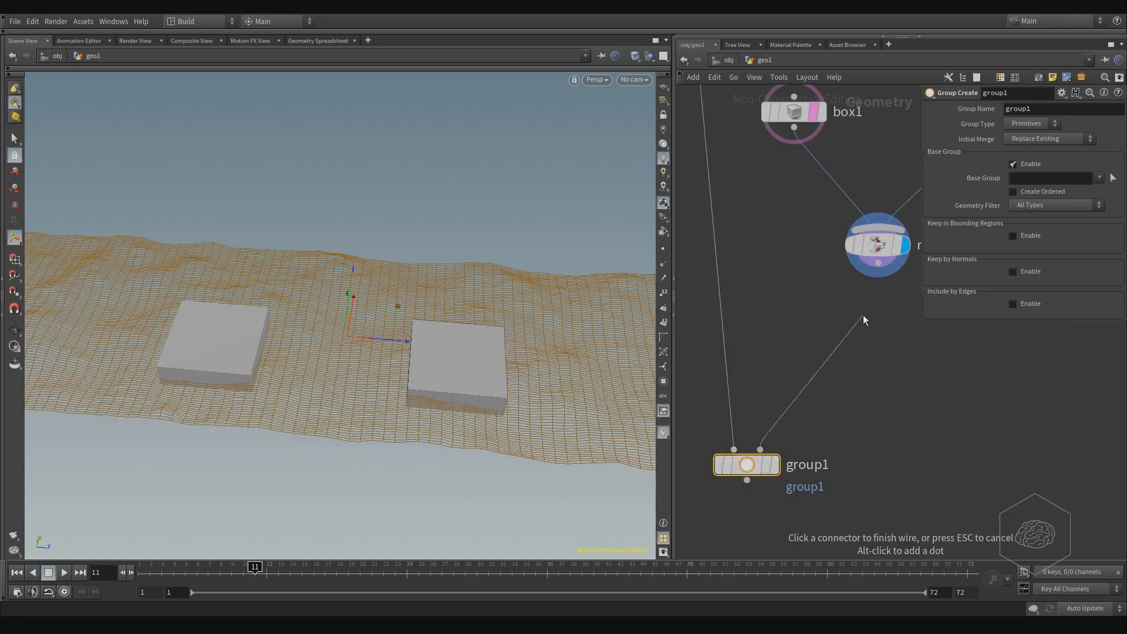
click(879, 263)
middle_drag(894, 315, 919, 330)
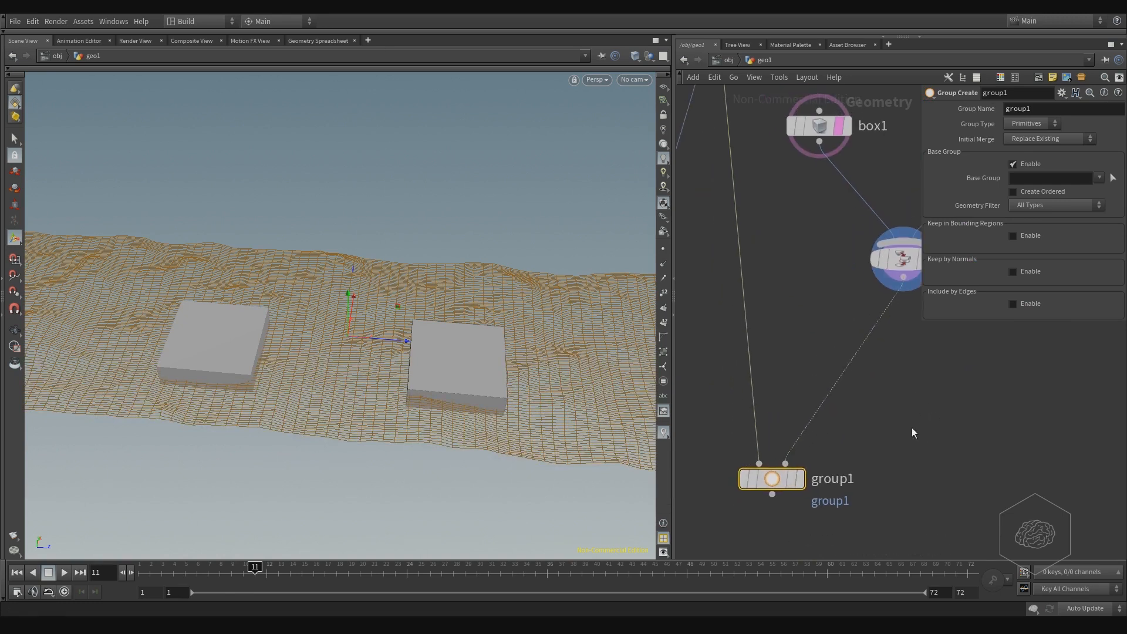
- Move group1 closer to the merged boxes, display it, and set its group type to Points
click(801, 478)
drag(769, 480, 779, 360)
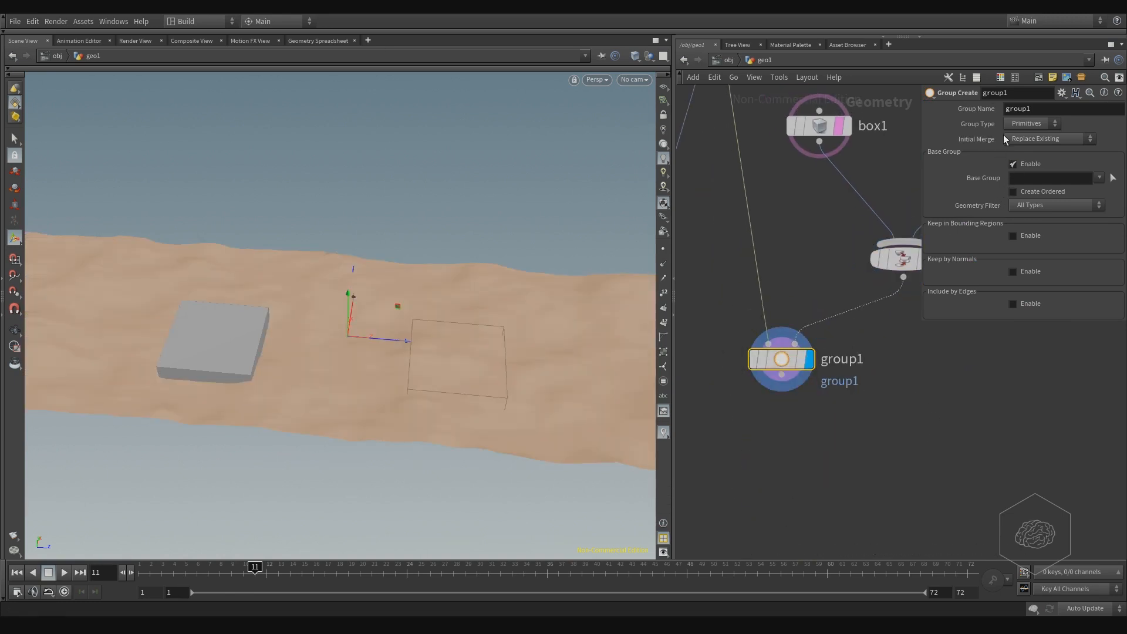
middle_drag(809, 247, 815, 370)
click(1028, 124)
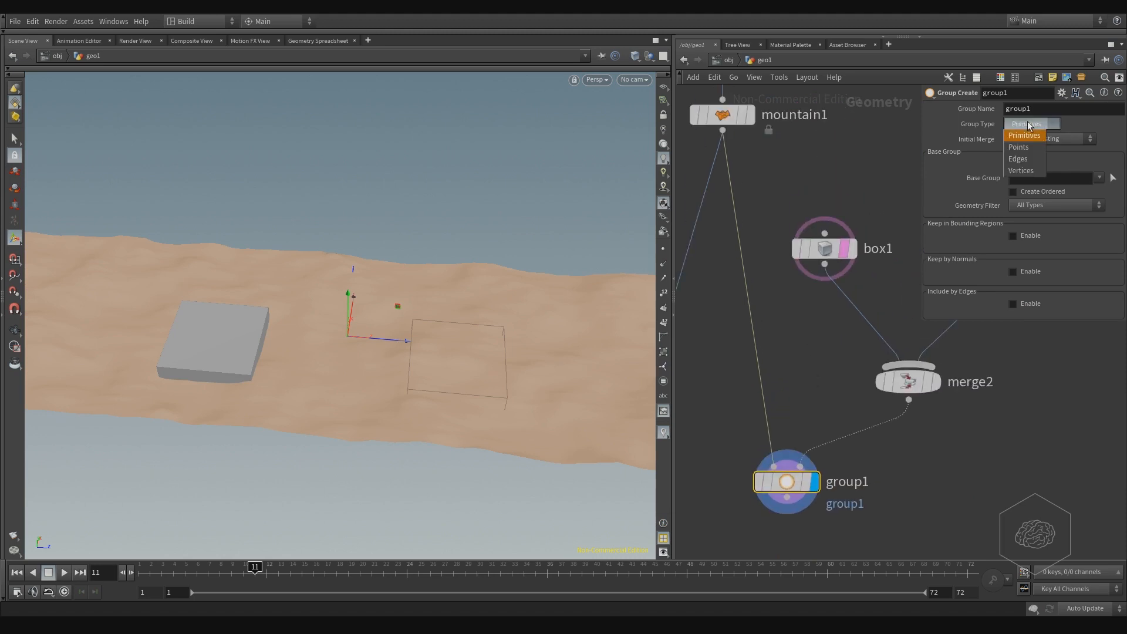
click(1026, 147)
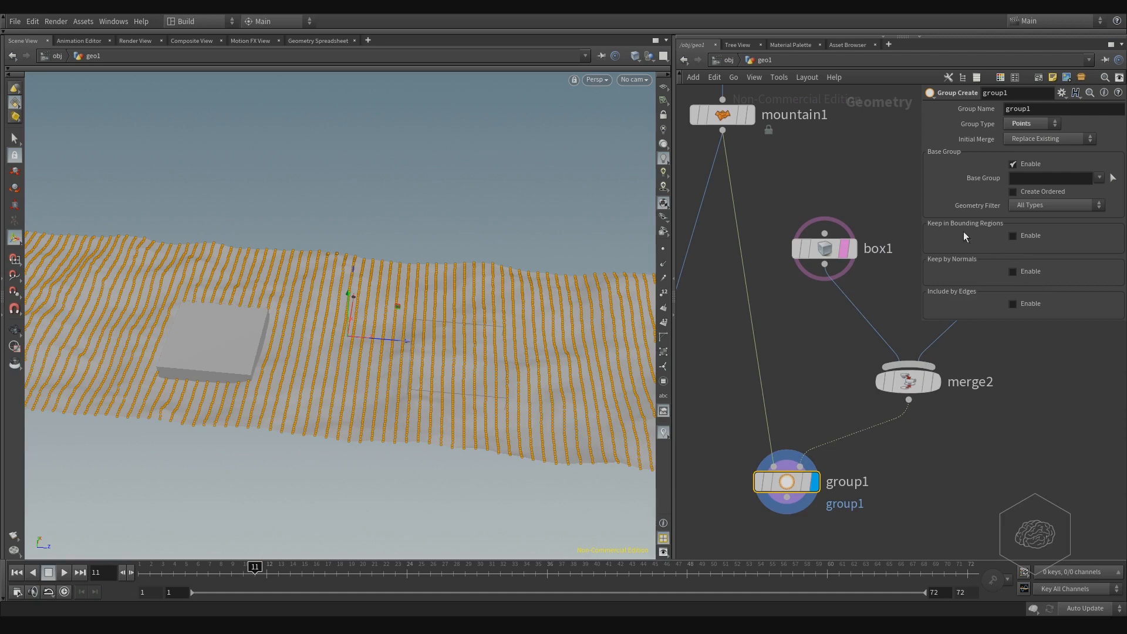
- Enable Keep in Bounding Regions on group1 with the bounding type Bounding Object (points or vertices only)
click(1012, 236)
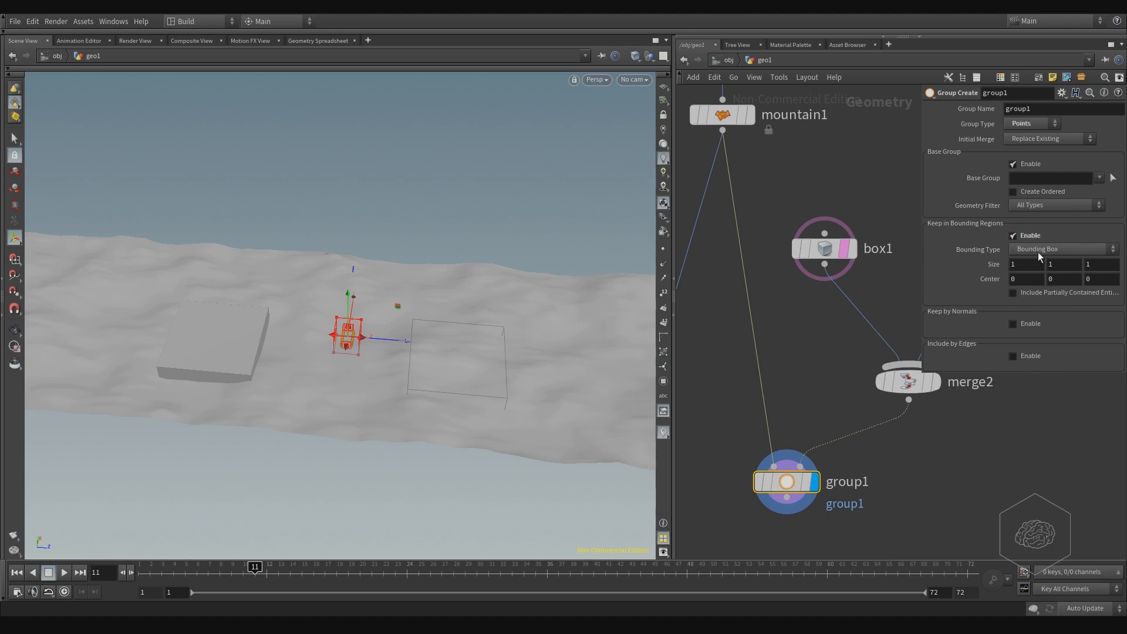
mouse_move(363, 338)
mouse_down()
mouse_move(450, 346)
mouse_move(352, 333)
mouse_move(370, 345)
mouse_up()
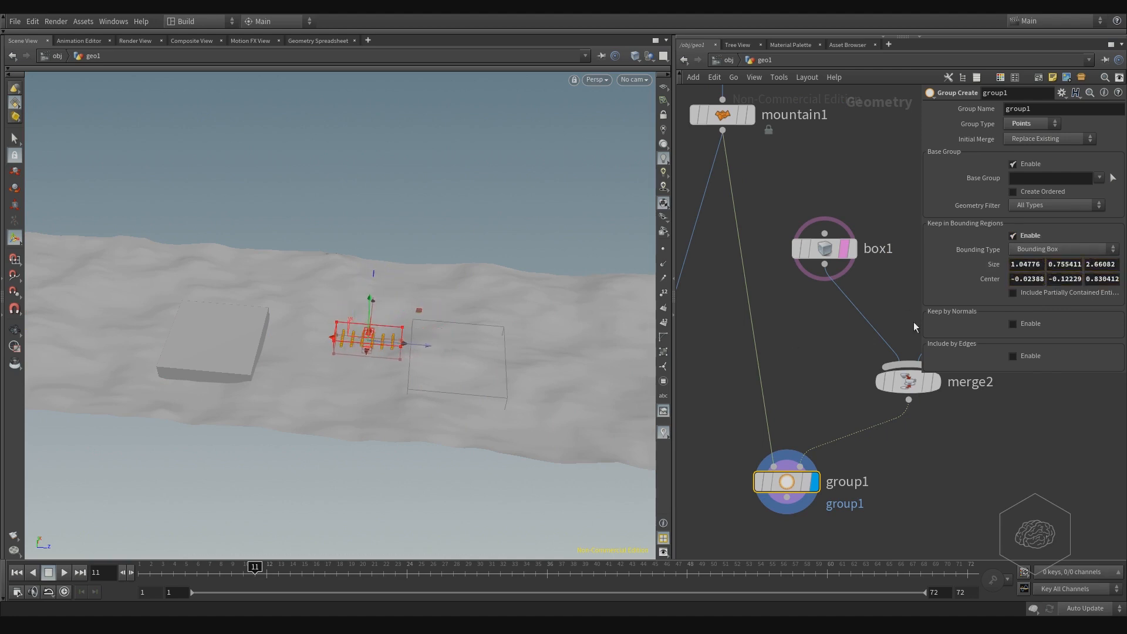
click(1082, 248)
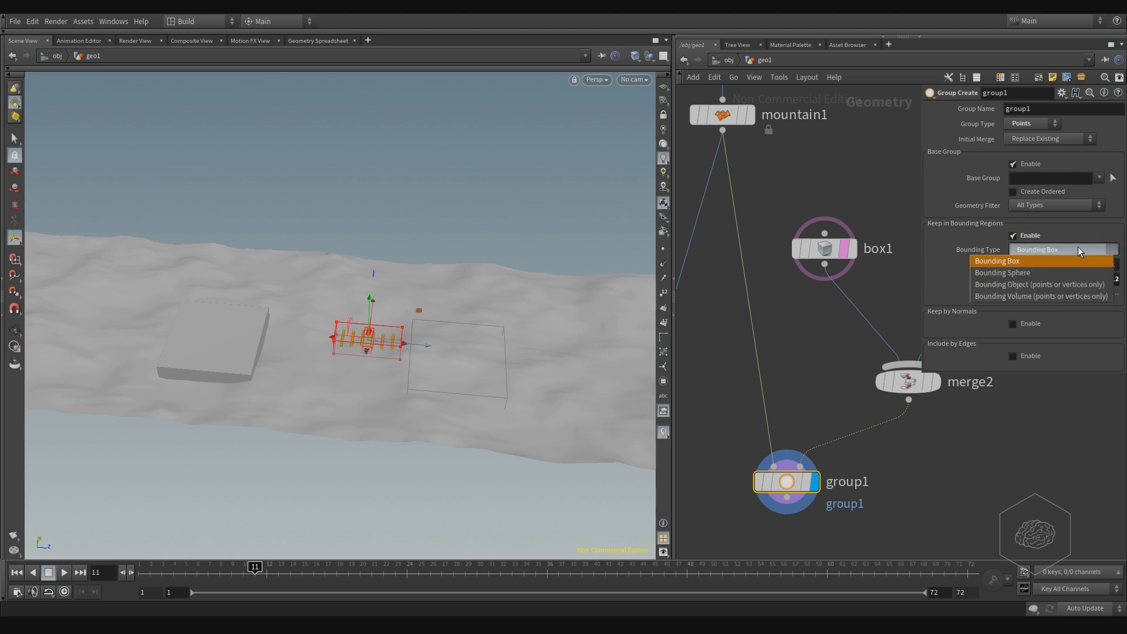
click(1048, 285)
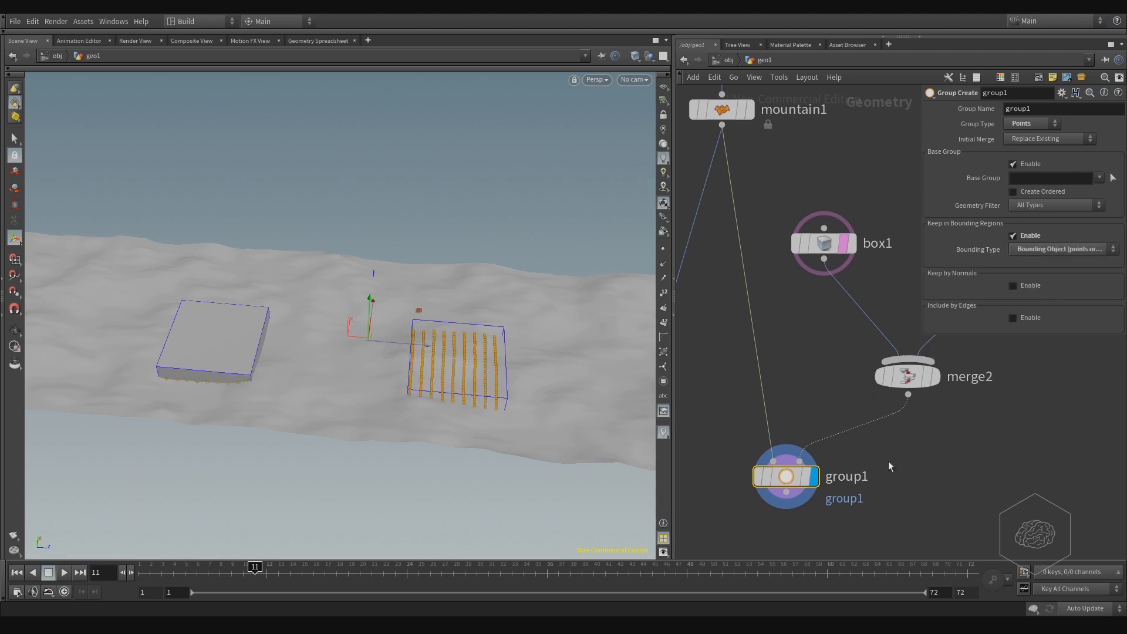
- Show merge2 as template geometry in place of the individual boxes and inspect the grouped terrain points
scroll(889, 461, up, 2)
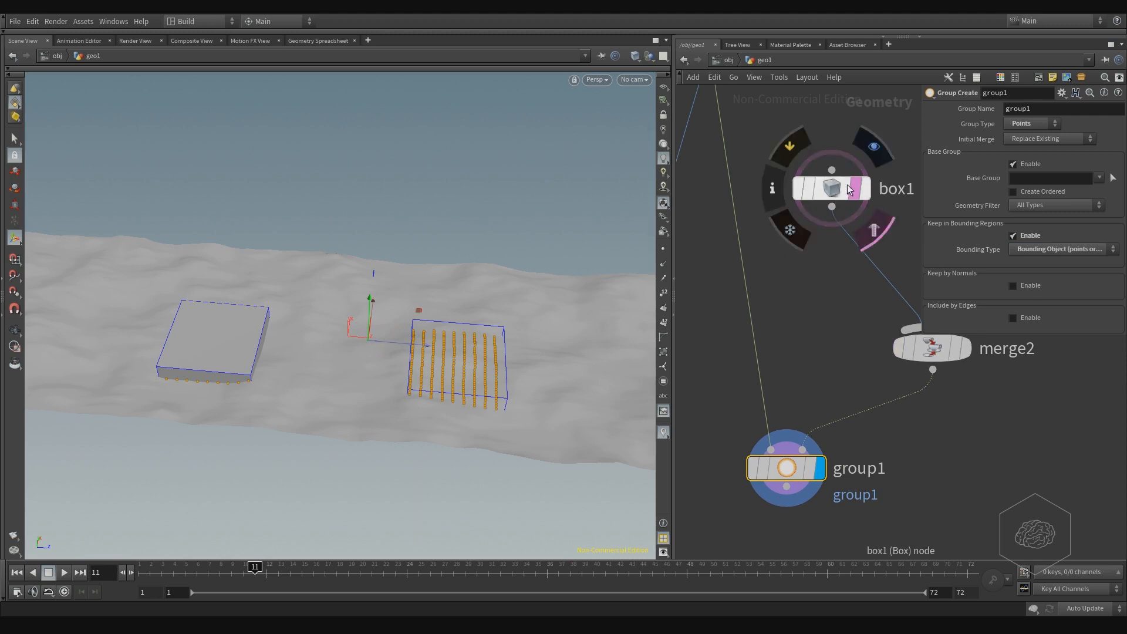
click(957, 351)
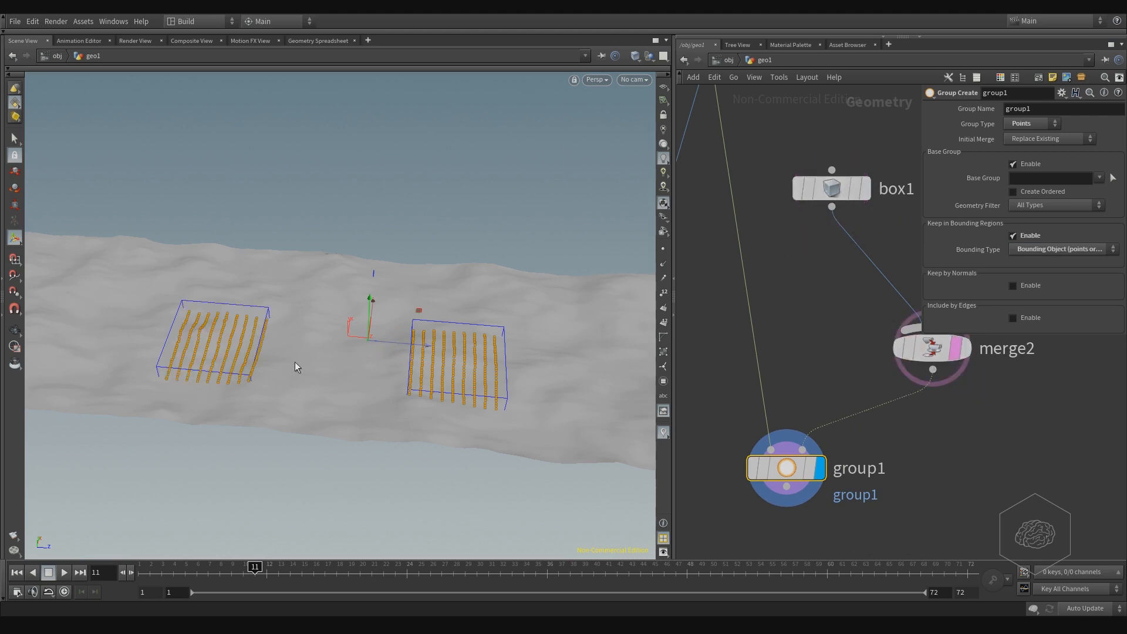
alt+drag(295, 367, 345, 322)
scroll(297, 373, up, 4)
alt+drag(299, 373, 310, 352)
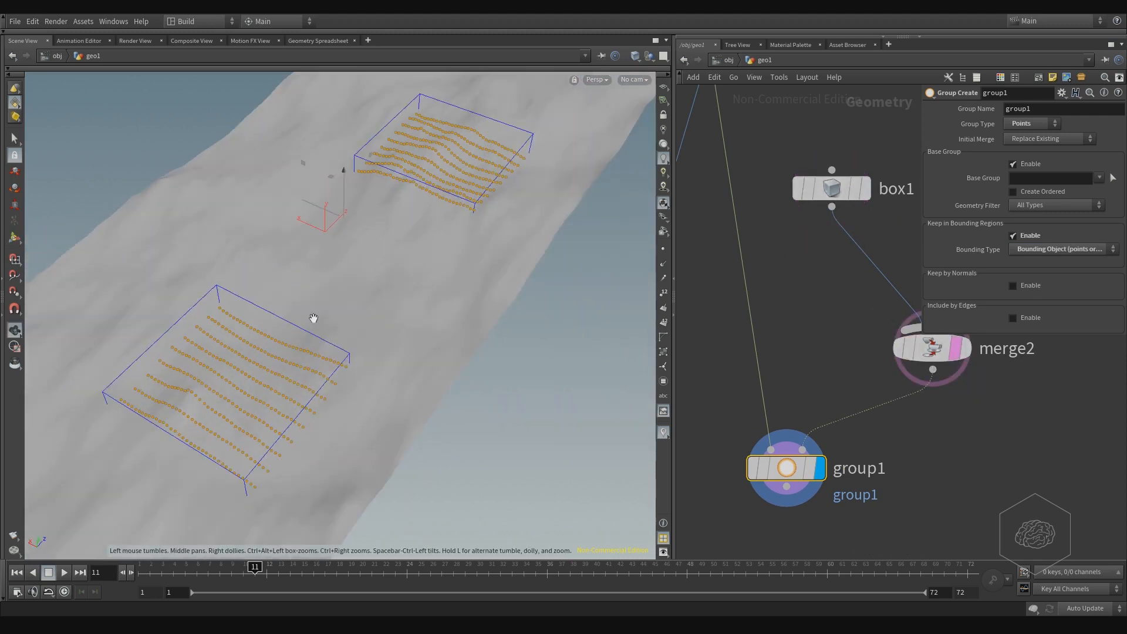
drag(362, 322, 337, 354)
alt+middle_drag(338, 354, 303, 352)
- Enlarge box1 to about 4.69 by 4.28 in X and Z, centred near X -1.01 and Z -4.81
middle_drag(908, 450, 909, 488)
middle_drag(843, 382, 775, 448)
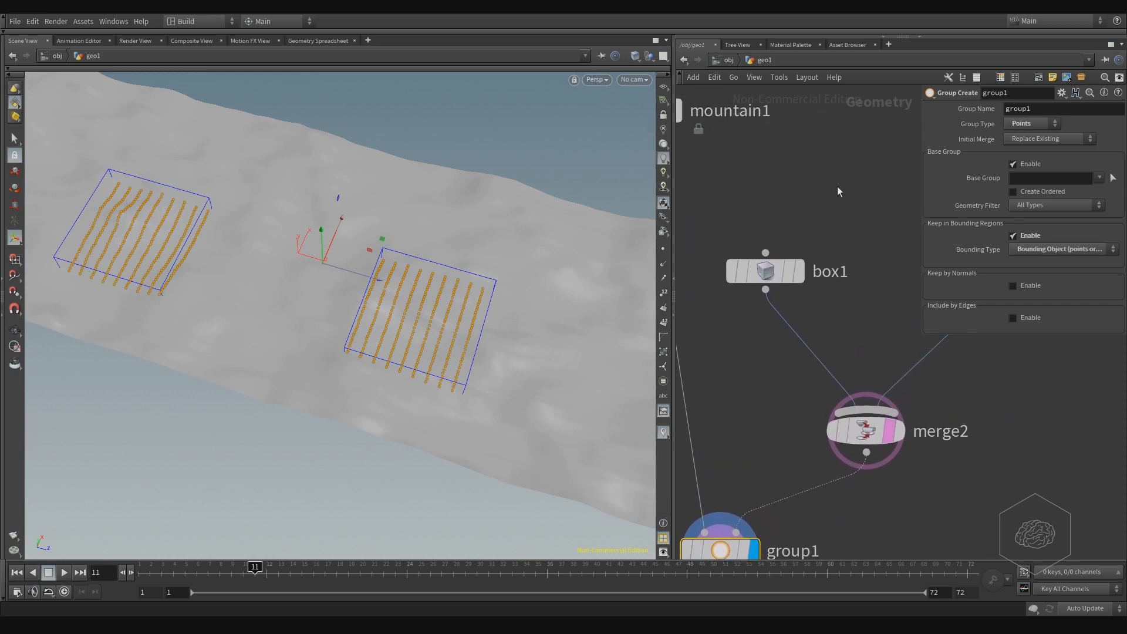
click(775, 271)
middle_drag(808, 329, 809, 361)
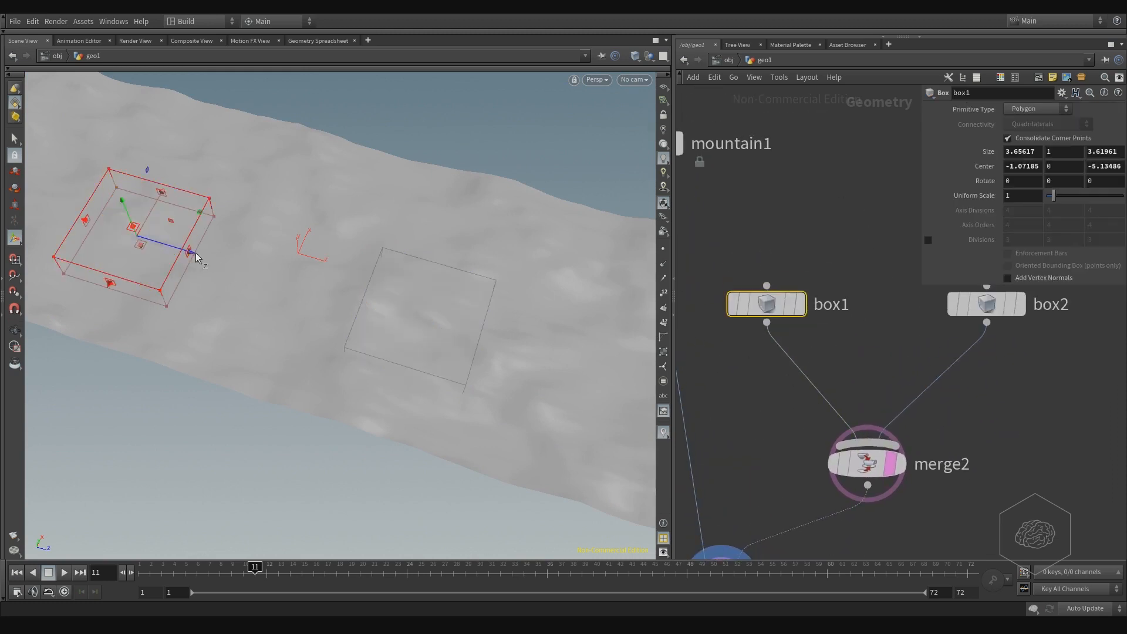
drag(196, 257, 208, 256)
drag(171, 198, 181, 188)
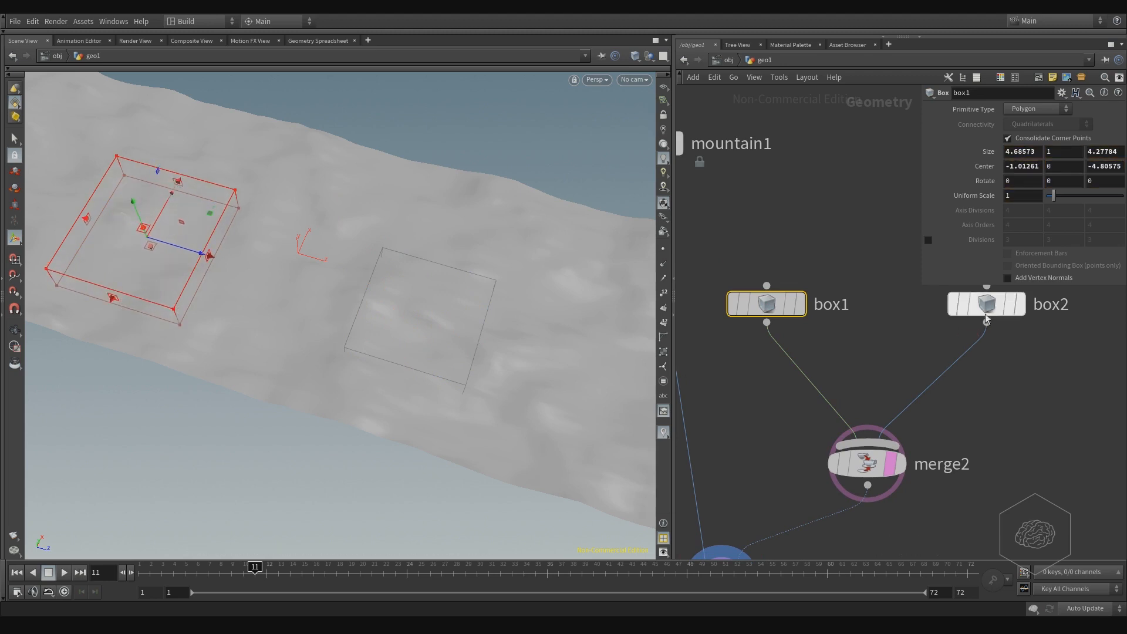
- Enlarge box2 to about 5.35 by 4.60 in X and Z, centred near X -0.92 and Z 4.41
click(987, 304)
drag(403, 374, 395, 395)
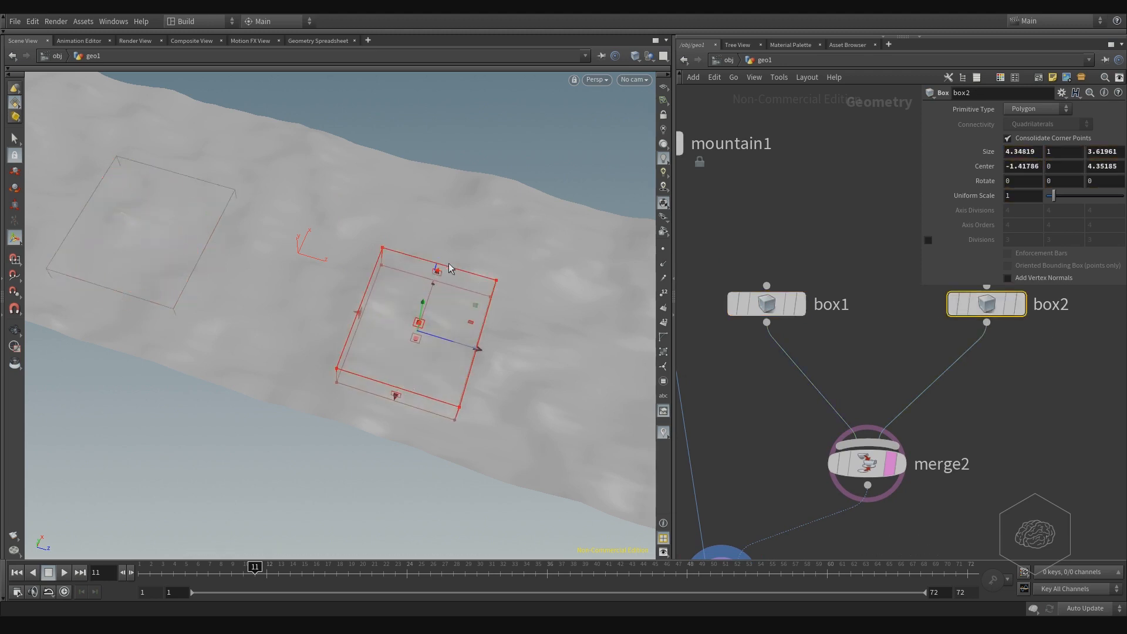
drag(446, 274, 454, 249)
drag(478, 345, 501, 340)
drag(356, 305, 349, 297)
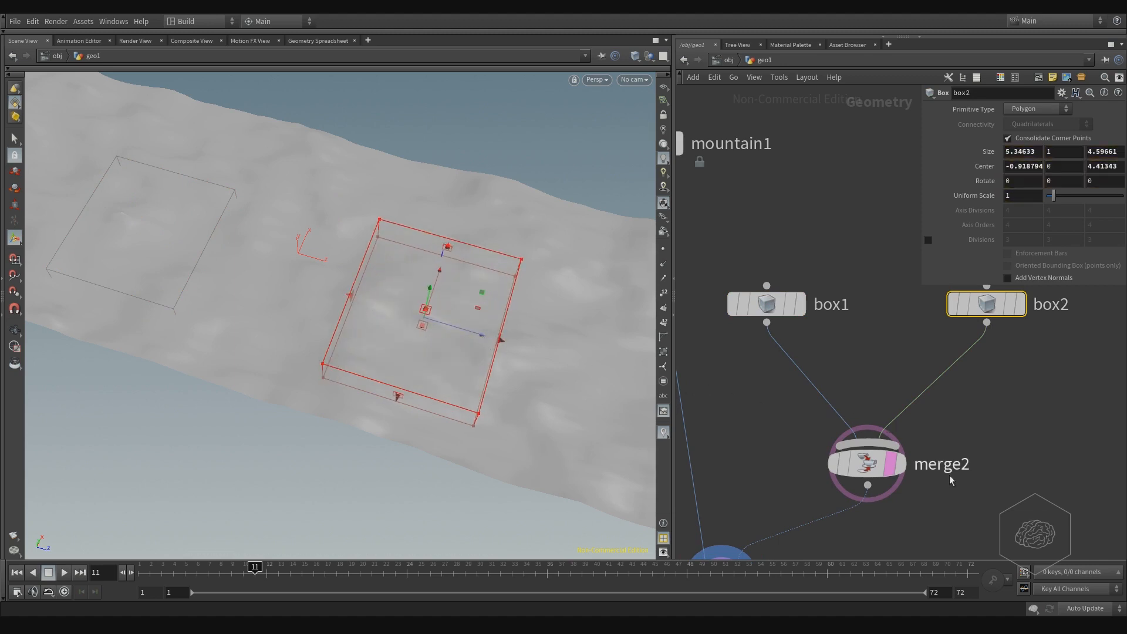
- Select group1 and check the terrain points covered by the two enlarged boxes from other angles
middle_drag(949, 475, 929, 306)
click(708, 415)
alt+drag(330, 274, 390, 253)
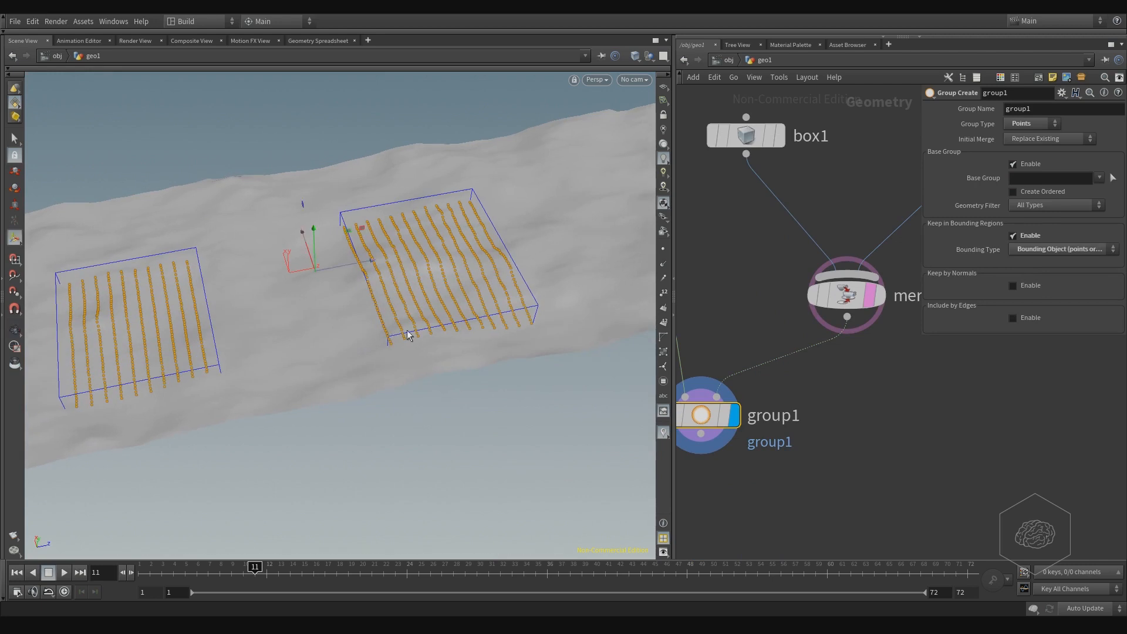
middle_drag(911, 438, 969, 464)
alt+drag(274, 300, 282, 329)
- Add a Group Promote node directly below group1
key(Tab)
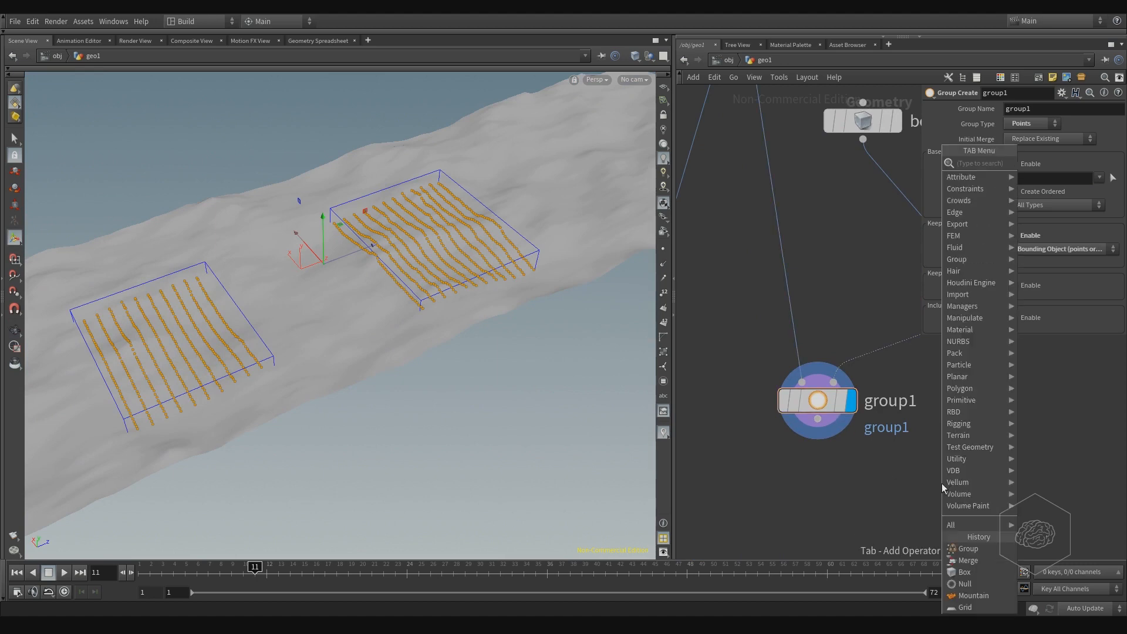
text(grou)
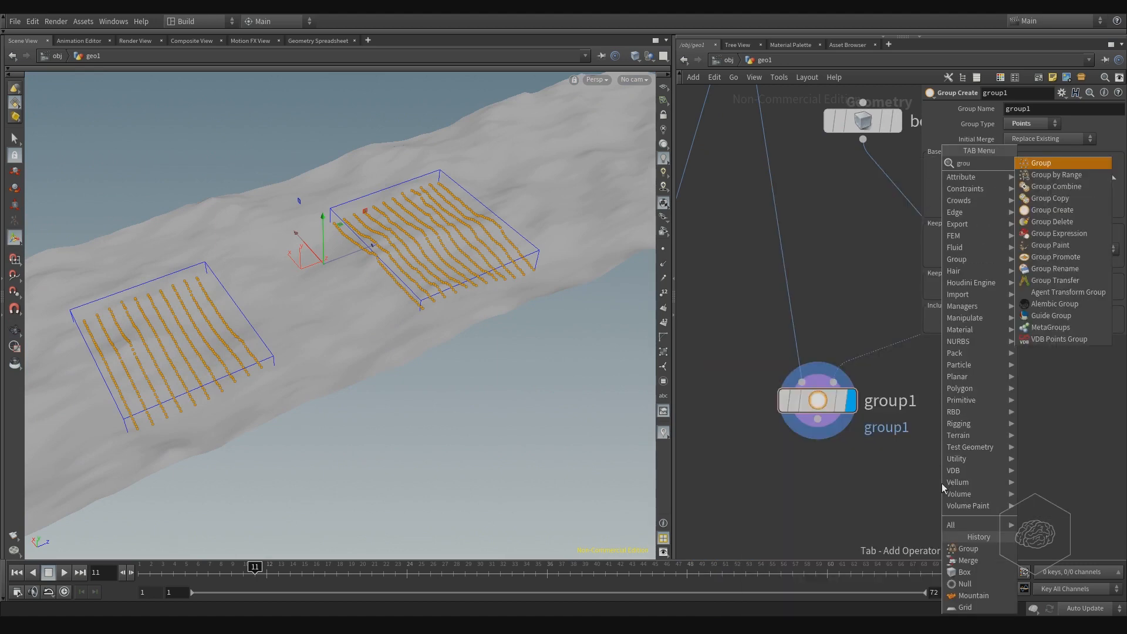
key(Down)
key(Down)
key(Down)
key(Down)
key(Down)
key(Down)
key(Down)
key(Down)
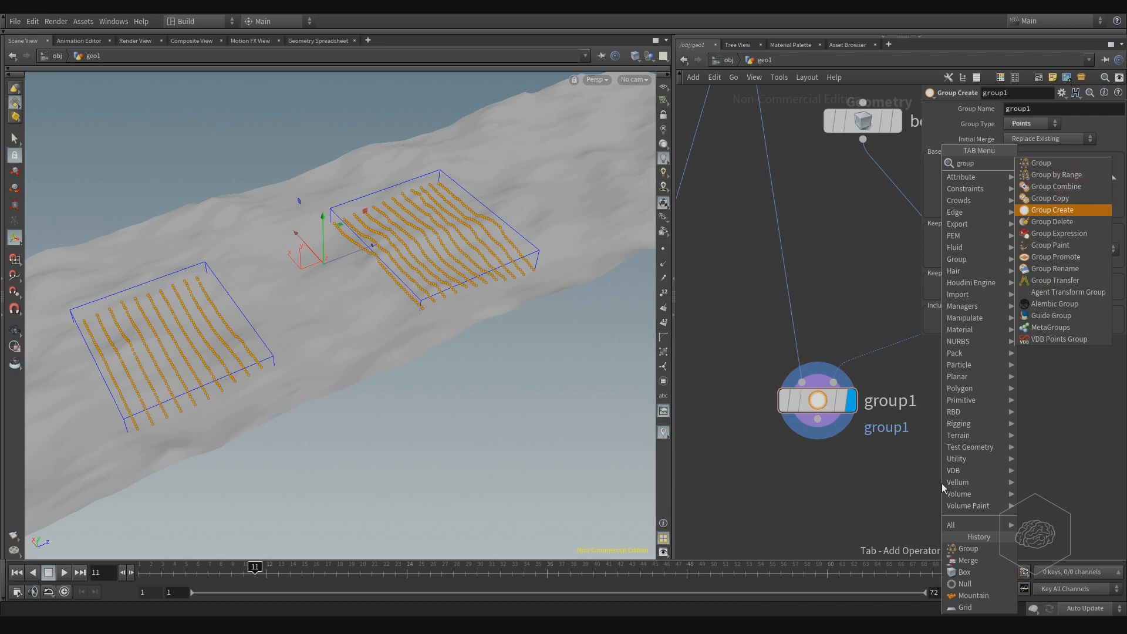
key(Escape)
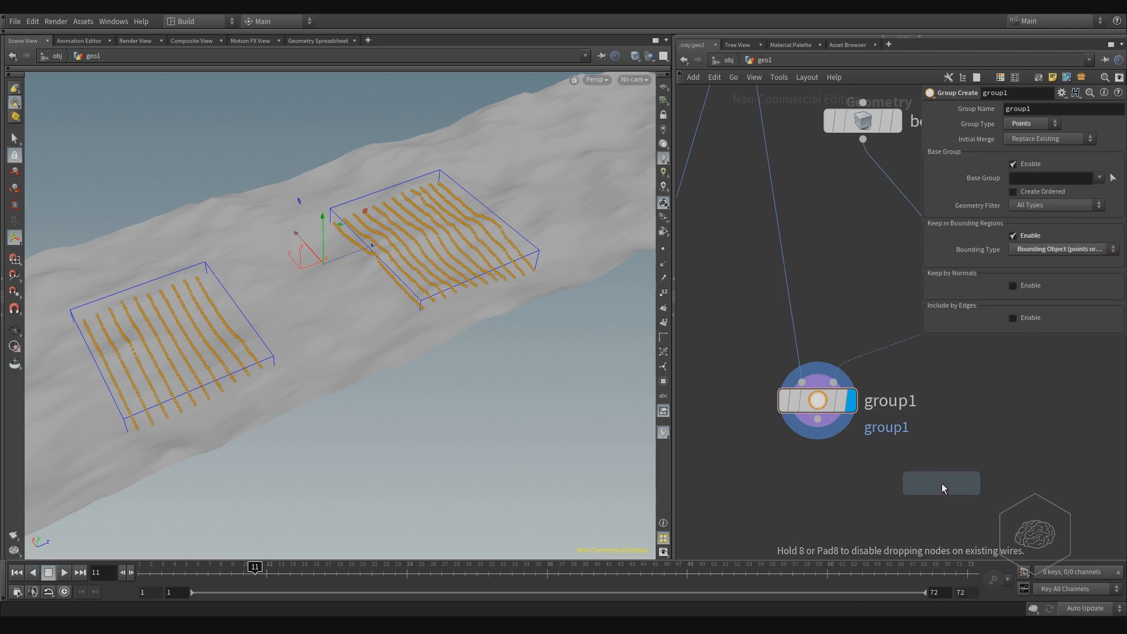
click(956, 491)
drag(969, 494, 851, 500)
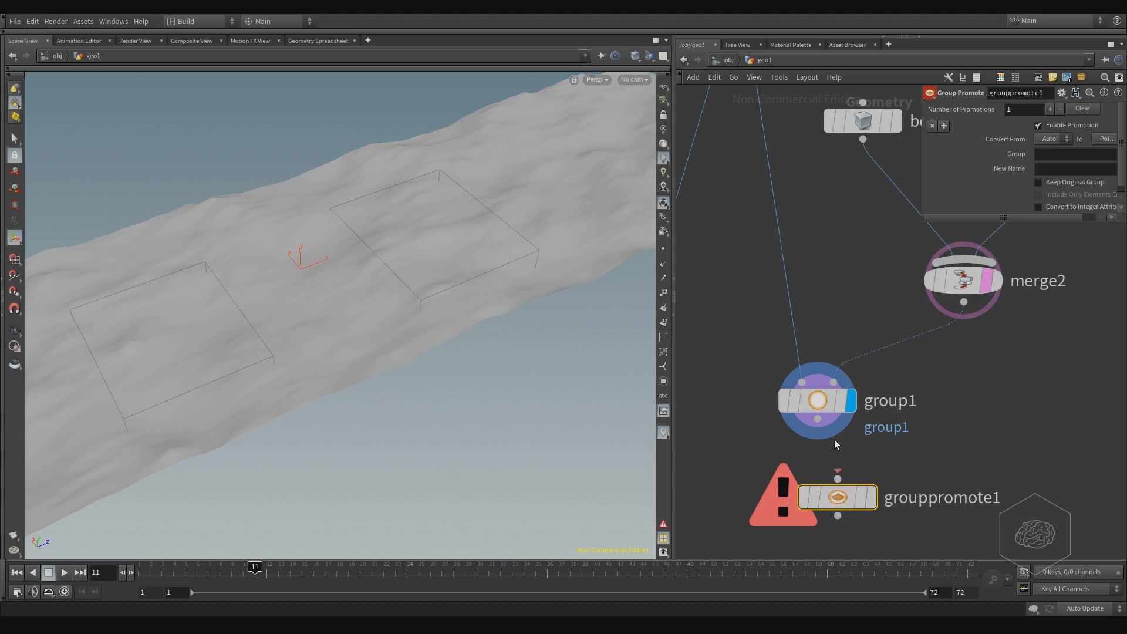
- Connect group1 to the Group Promote node, display it, and widen its parameter area
drag(818, 419, 817, 490)
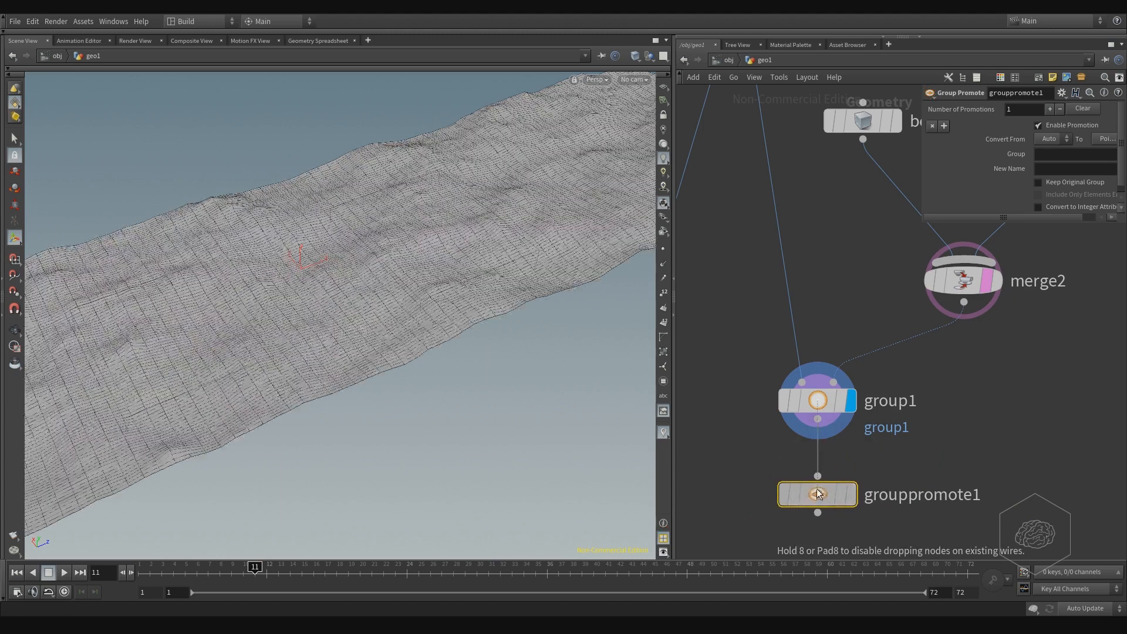
click(851, 494)
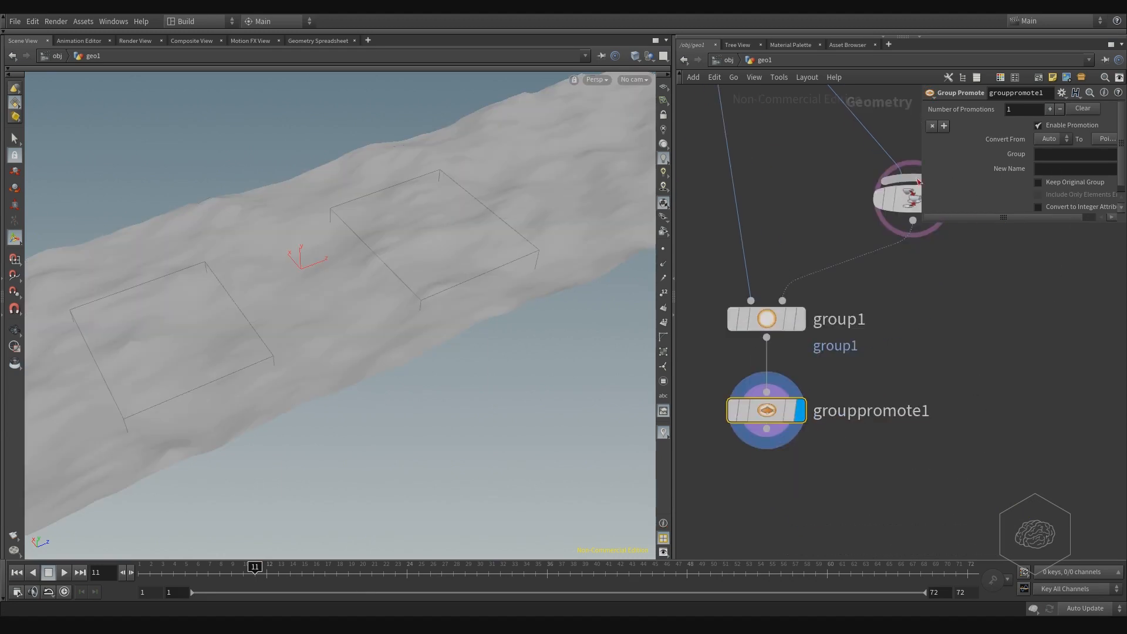
drag(923, 194, 796, 206)
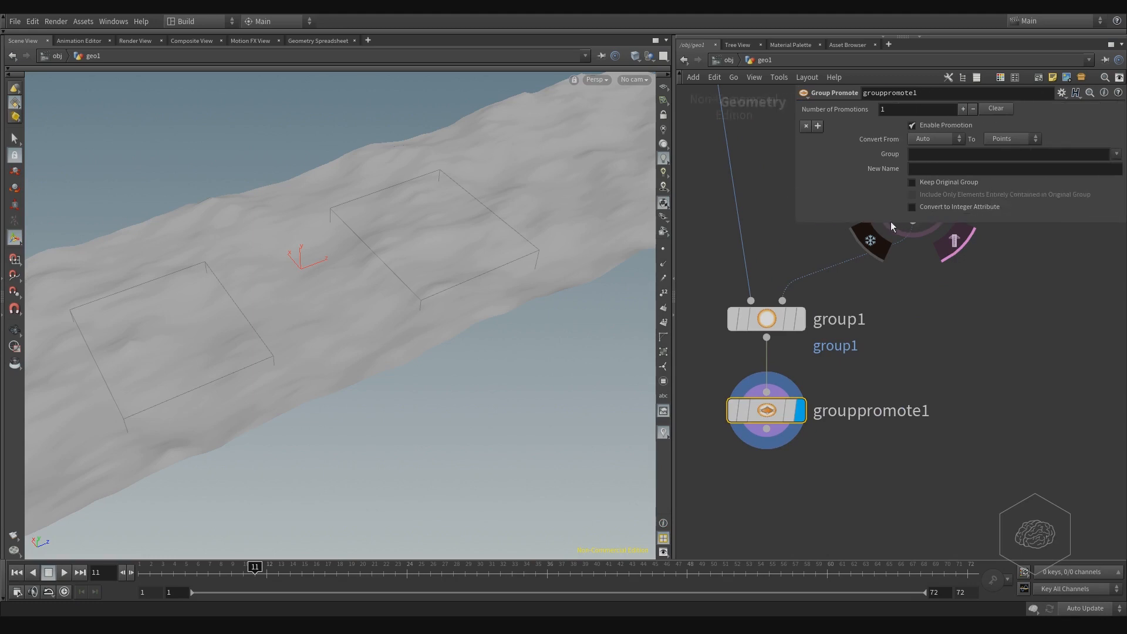
- Set the Group Promote node to convert group1 from Points to Primitives and check the highlighted terrain patches
drag(892, 224, 887, 324)
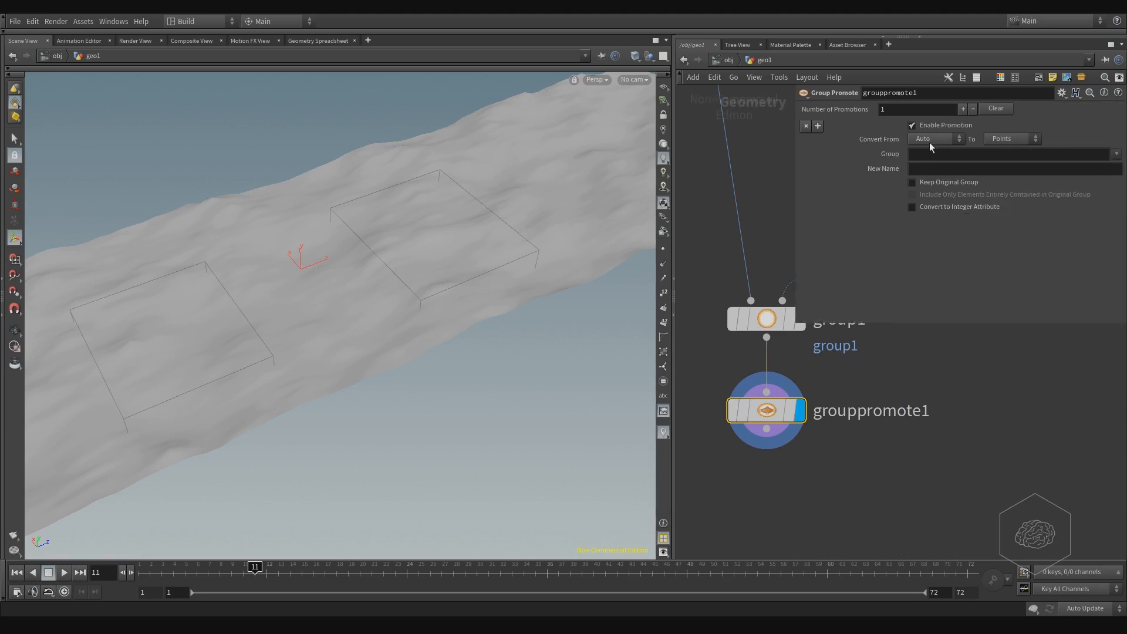
click(1104, 168)
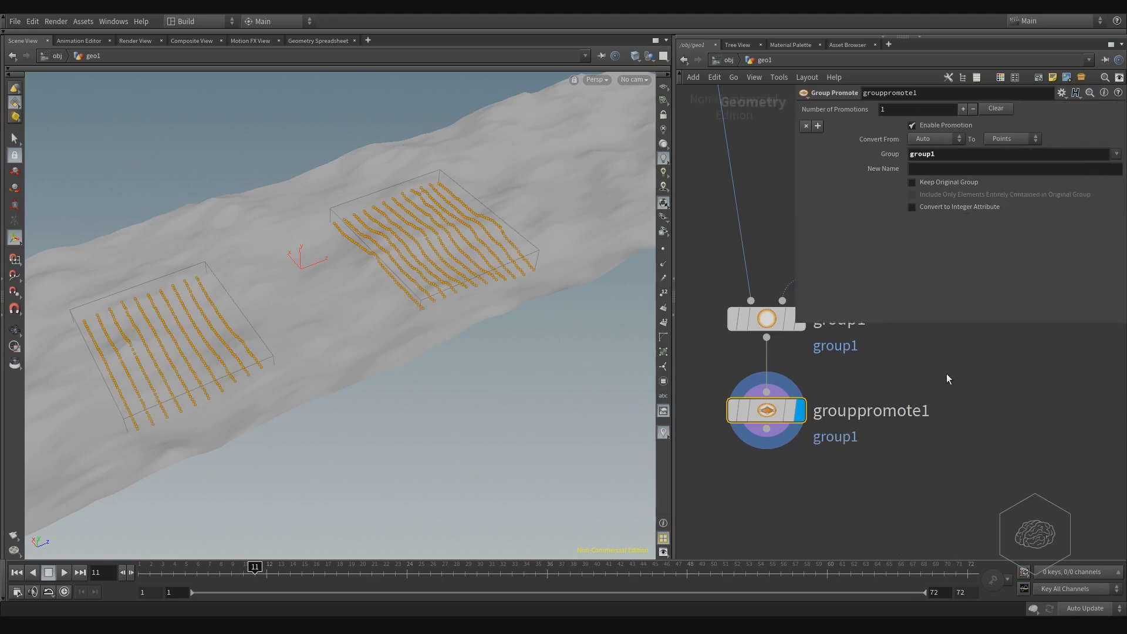
click(937, 139)
click(933, 165)
click(1036, 140)
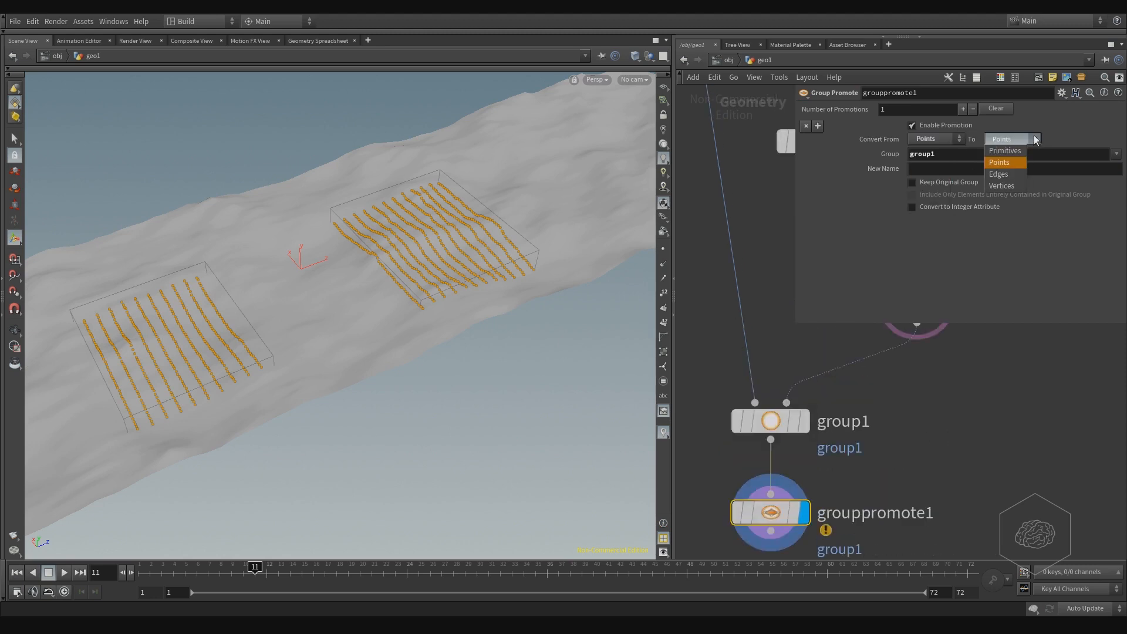
click(1014, 151)
key(Escape)
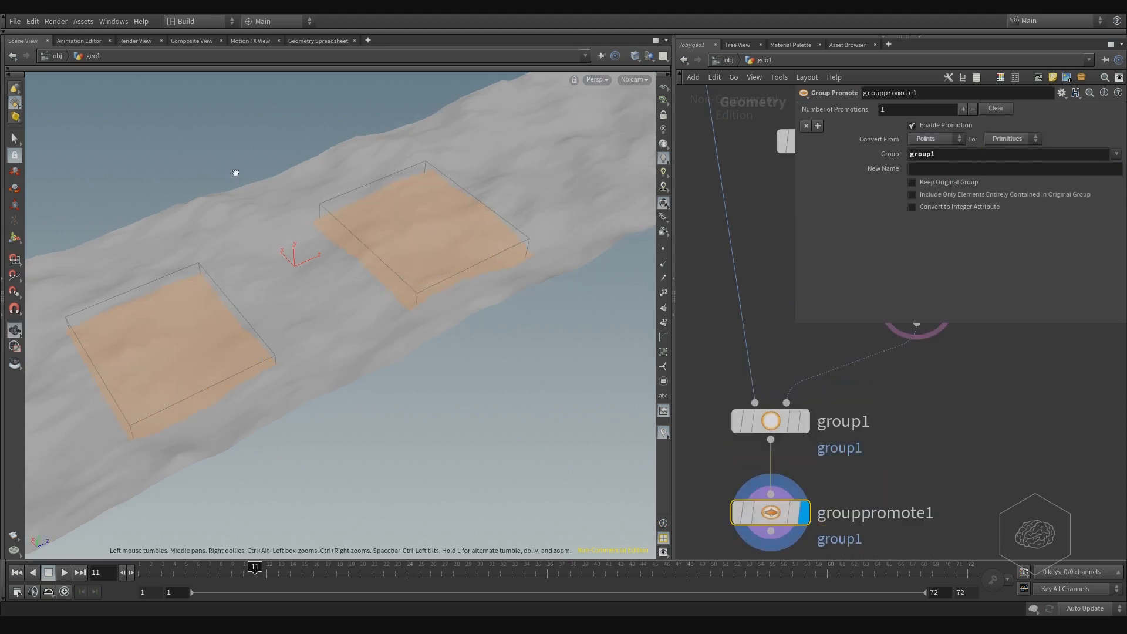
drag(234, 171, 372, 268)
drag(378, 306, 290, 317)
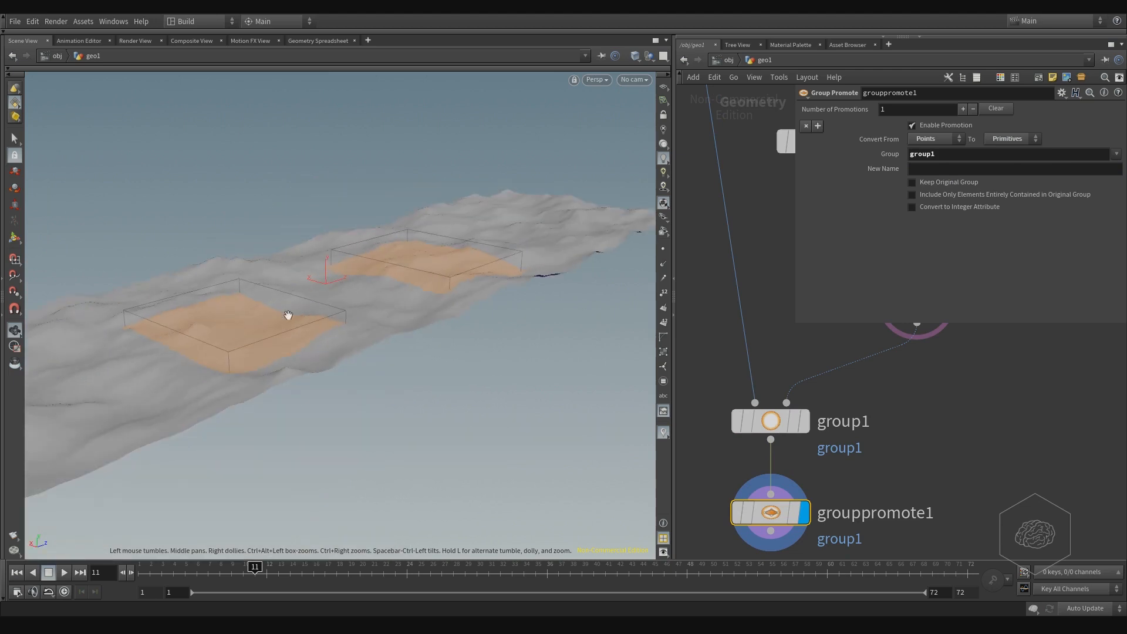
drag(460, 301, 423, 352)
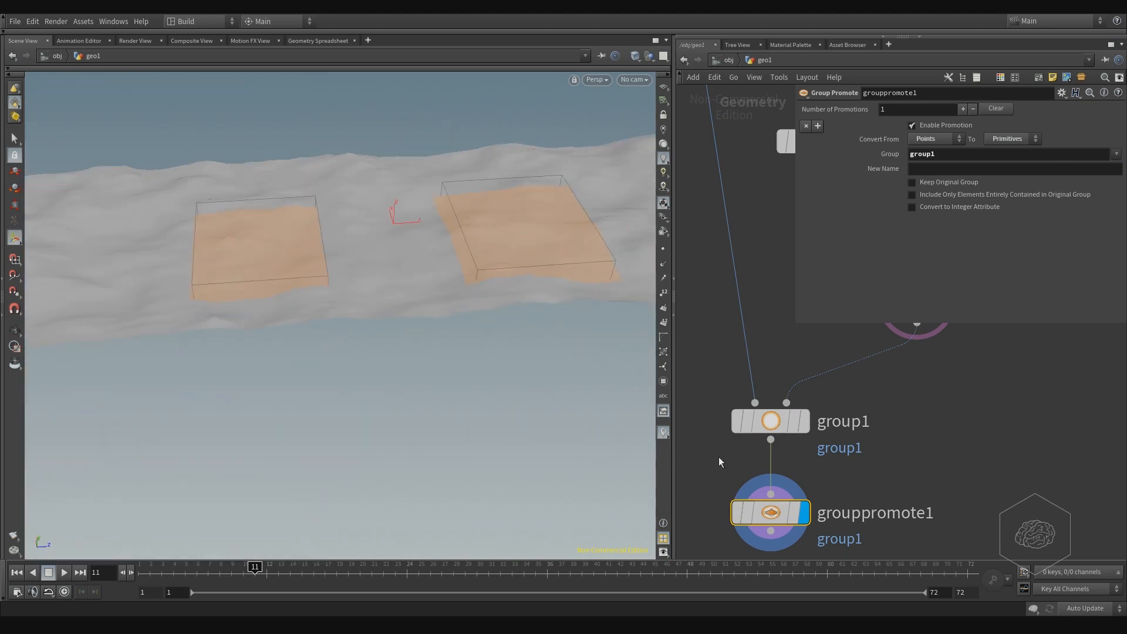
- Move merge1 further down and away from the group nodes to free space in the network
middle_drag(1007, 490, 1016, 391)
scroll(976, 441, down, 3)
middle_drag(961, 471, 942, 432)
middle_drag(913, 456, 936, 438)
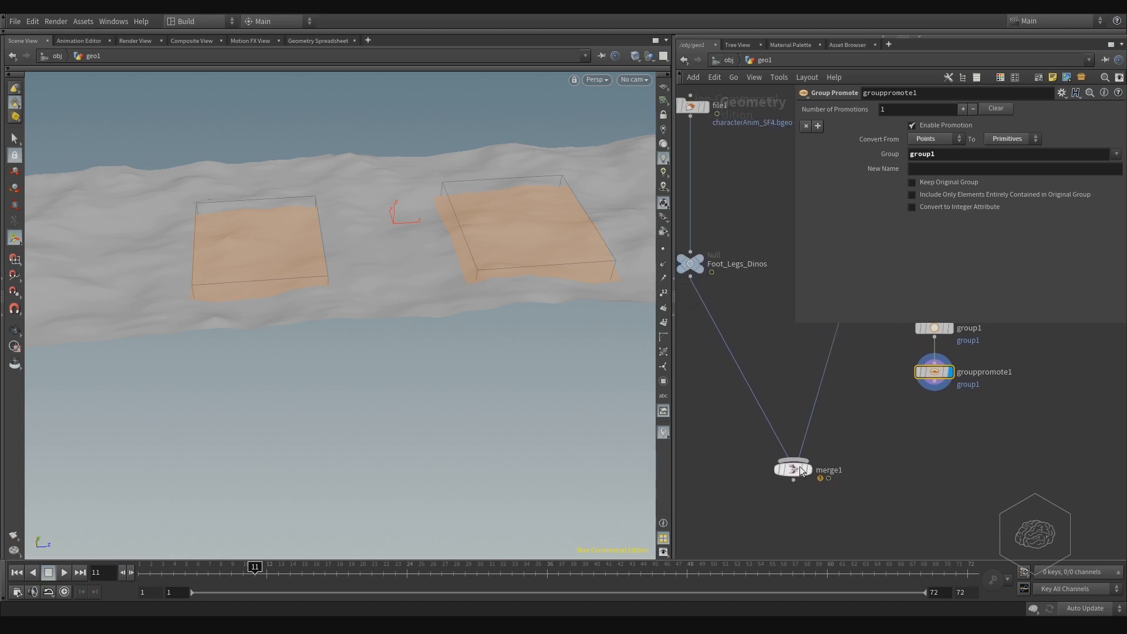
drag(790, 471, 766, 518)
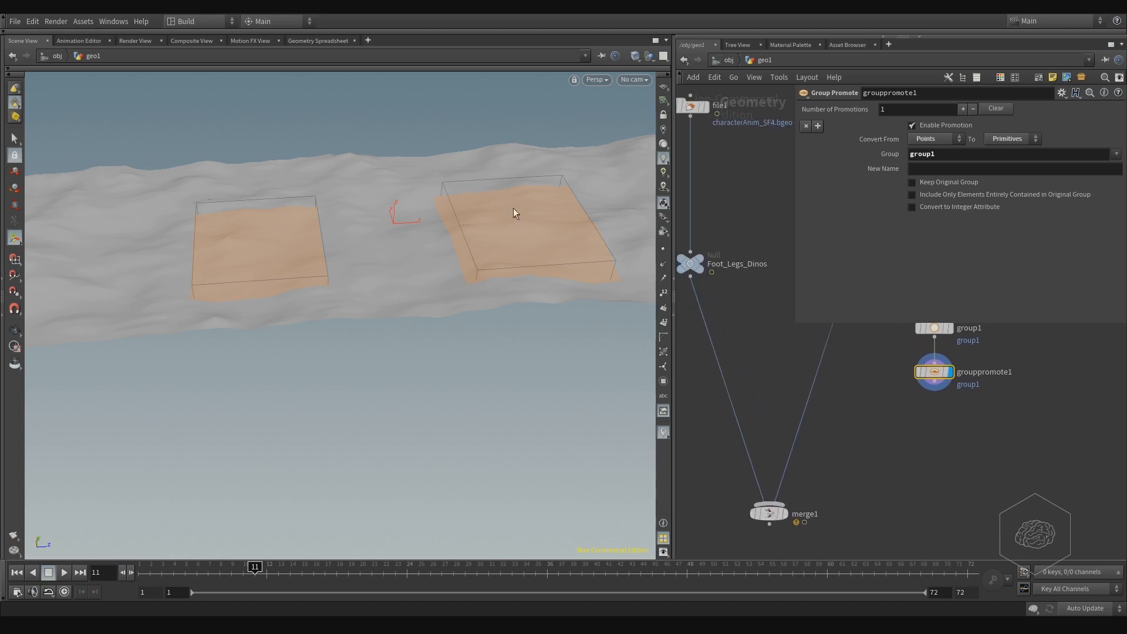
drag(513, 213, 234, 143)
middle_drag(933, 450, 847, 445)
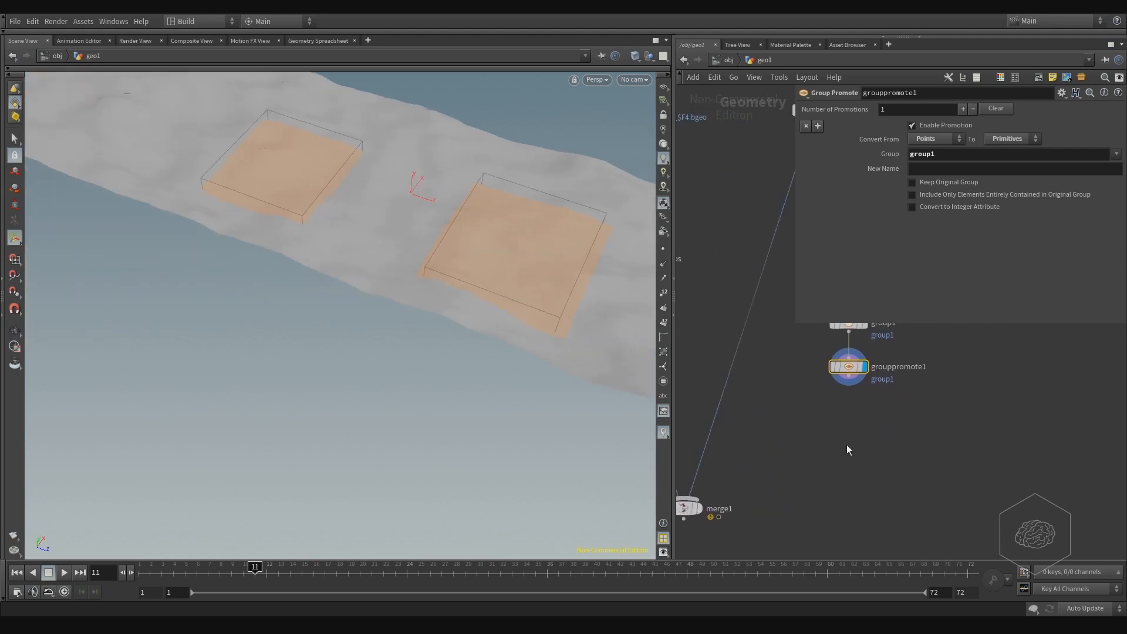
- Rename both the group1 node and the group it creates to face_foot
key(Tab)
click(794, 440)
middle_drag(958, 424, 945, 447)
scroll(960, 426, up, 3)
middle_drag(863, 468, 861, 512)
click(817, 385)
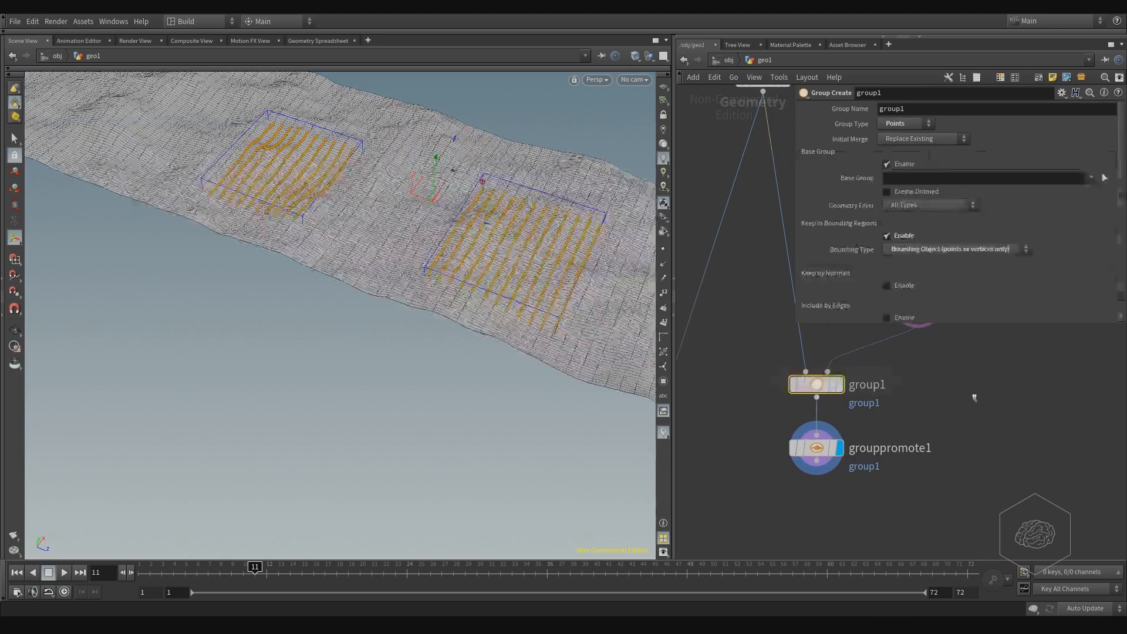
double_click(905, 108)
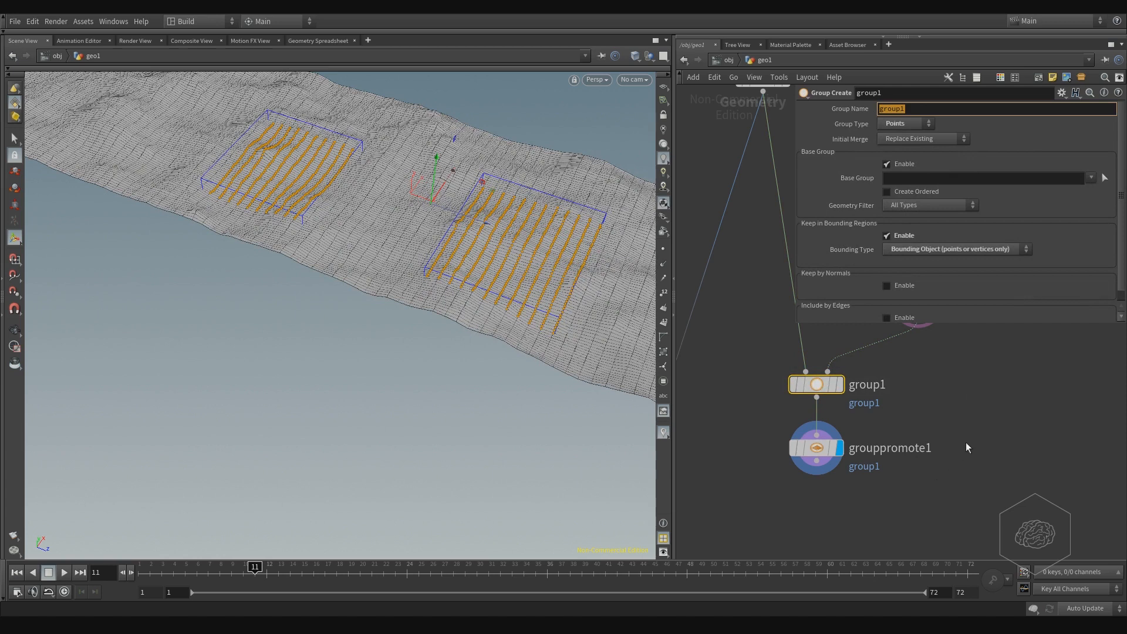
middle_drag(785, 489, 766, 523)
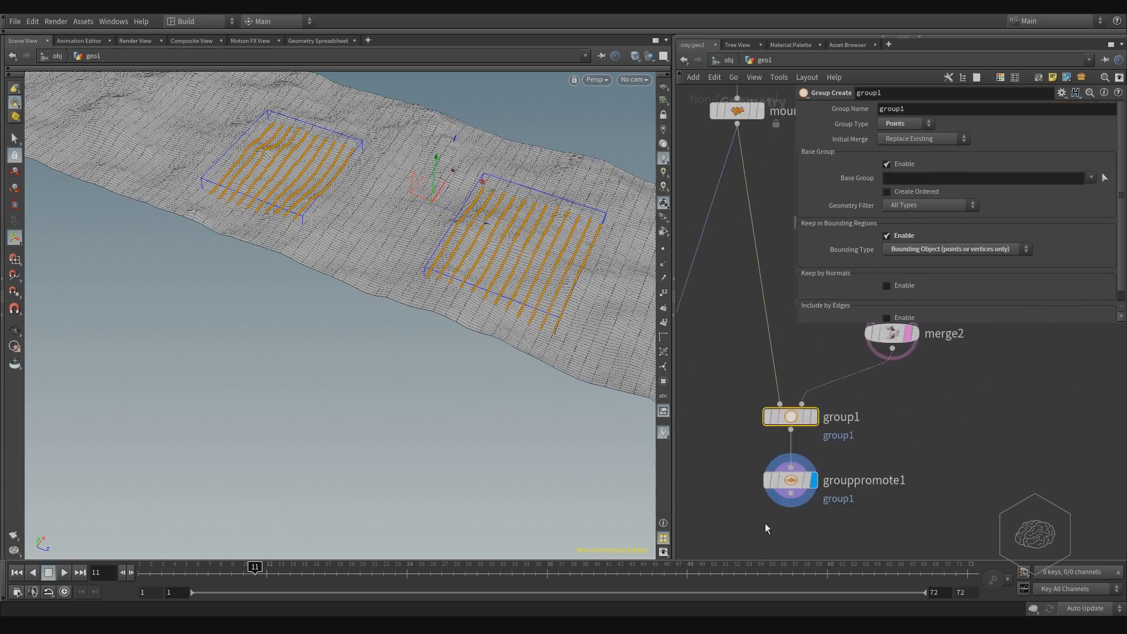
drag(941, 410, 776, 442)
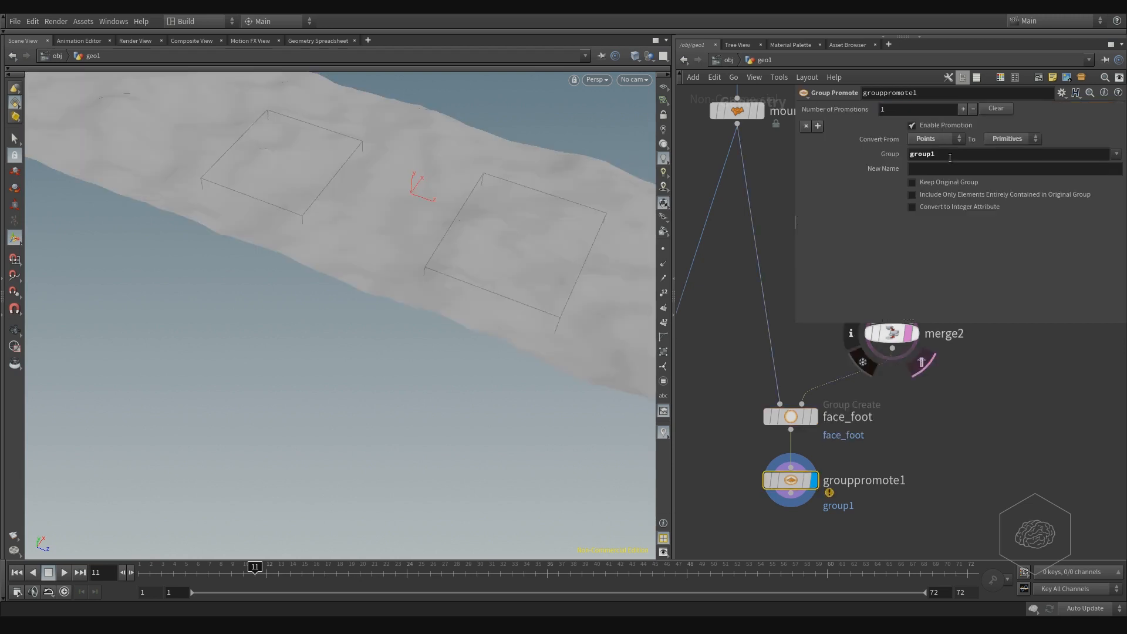
- Set both the group to promote and its new name to face_foot in grouppromote1
text(face_foot)
key(Return)
middle_drag(1031, 478, 1037, 425)
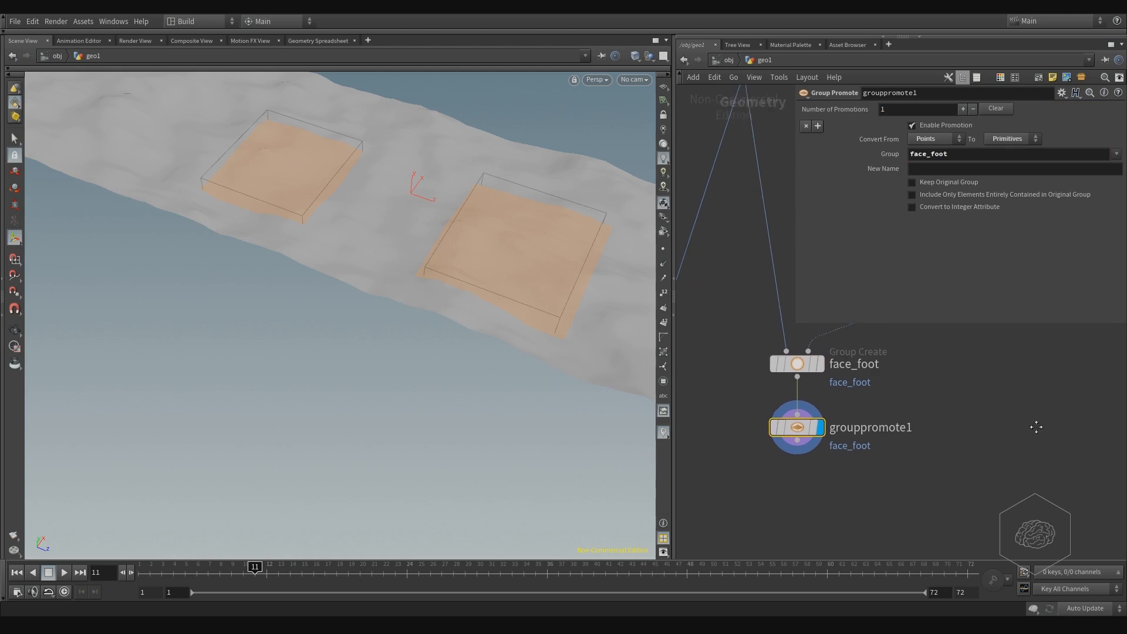
middle_drag(895, 495, 933, 502)
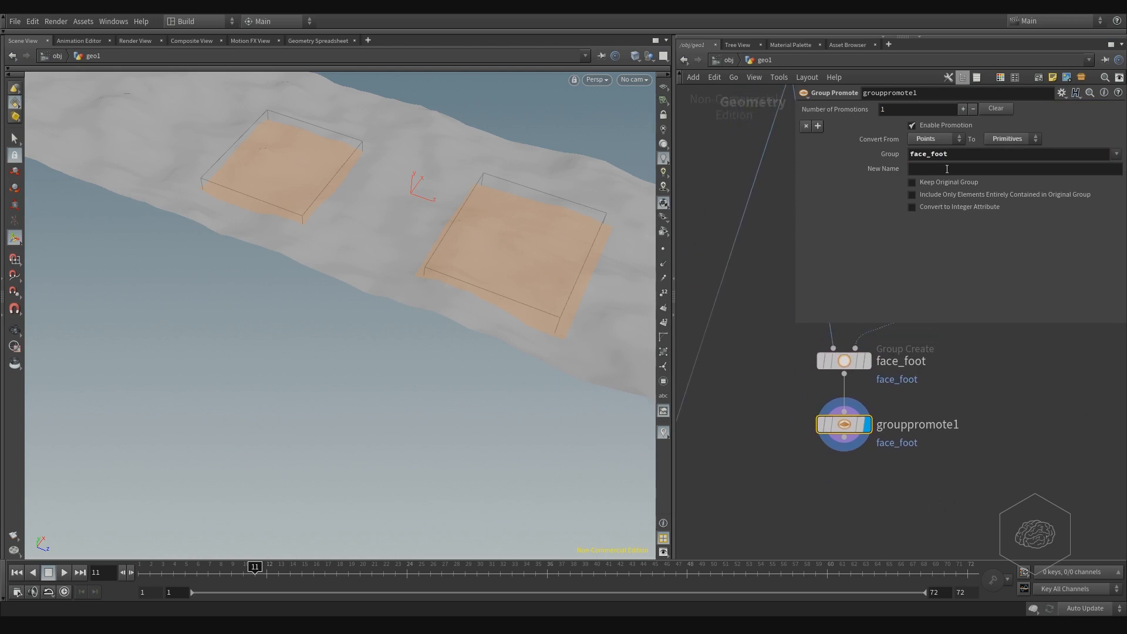
click(946, 169)
text(face_foot)
click(1030, 371)
middle_drag(897, 475, 900, 493)
middle_drag(780, 514, 875, 459)
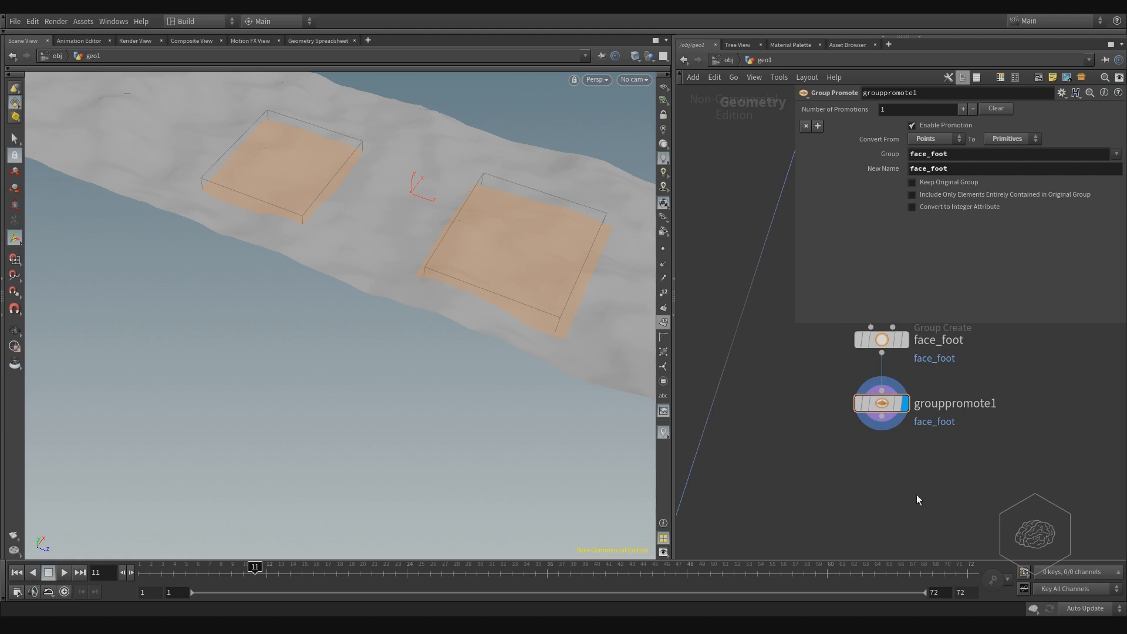
- Add a Blast node, connect grouppromote1 to it, and display it
key(Tab)
text(blast)
key(Return)
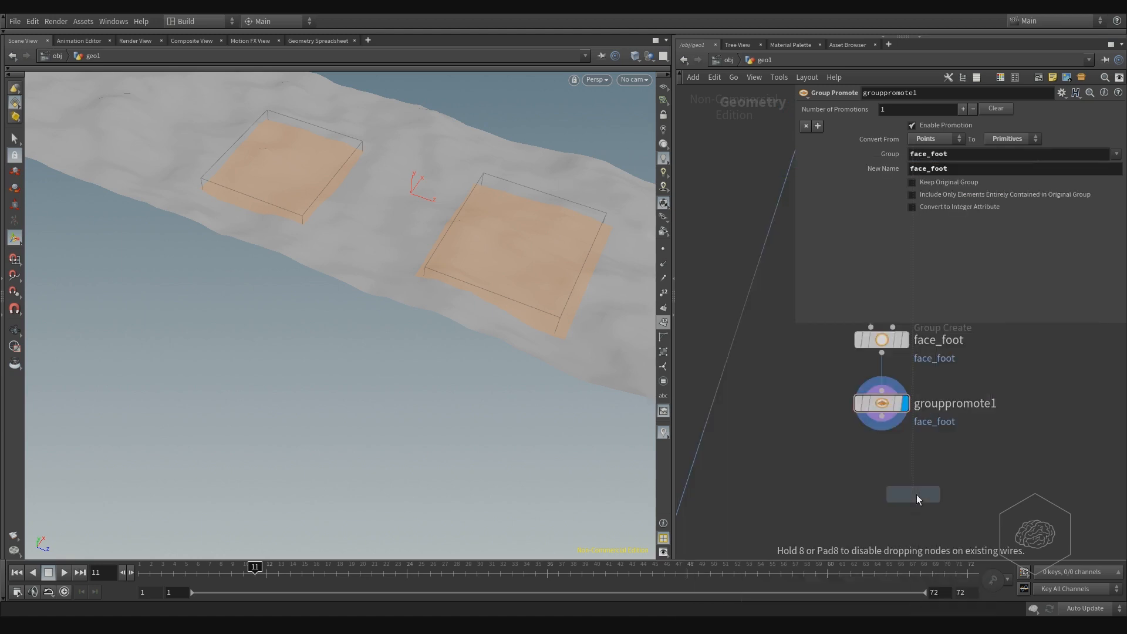
click(966, 476)
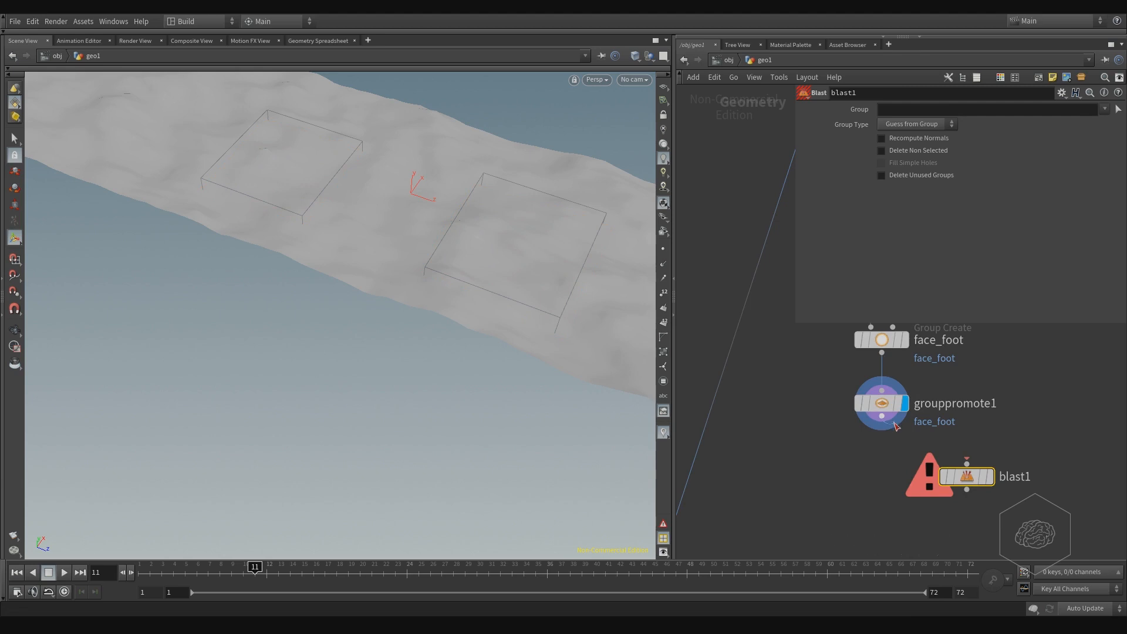
drag(882, 416, 968, 463)
middle_drag(1007, 452, 942, 389)
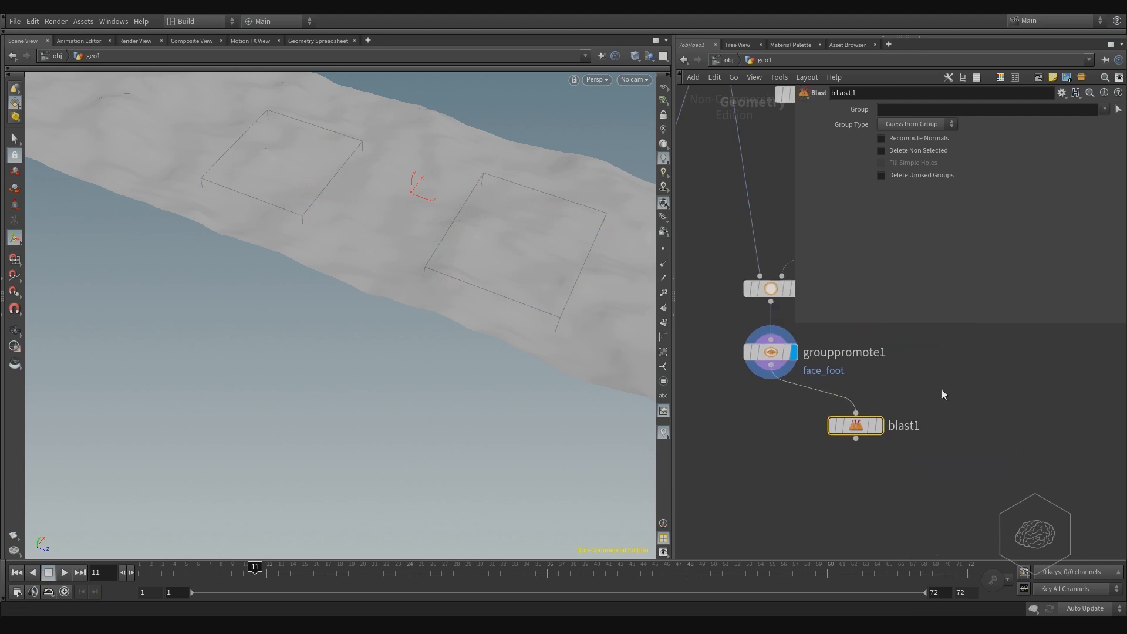
click(877, 426)
- Set the Blast node's group to face_foot and enable Delete Non Selected so only the foot patches are kept
click(1064, 108)
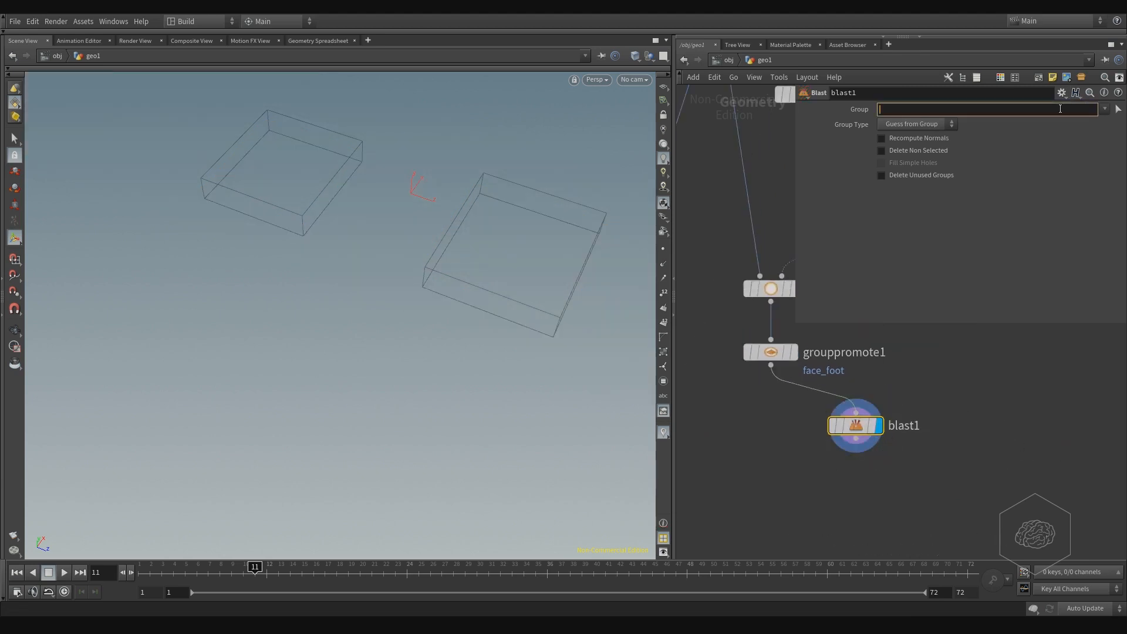
text(face_foot)
key(Return)
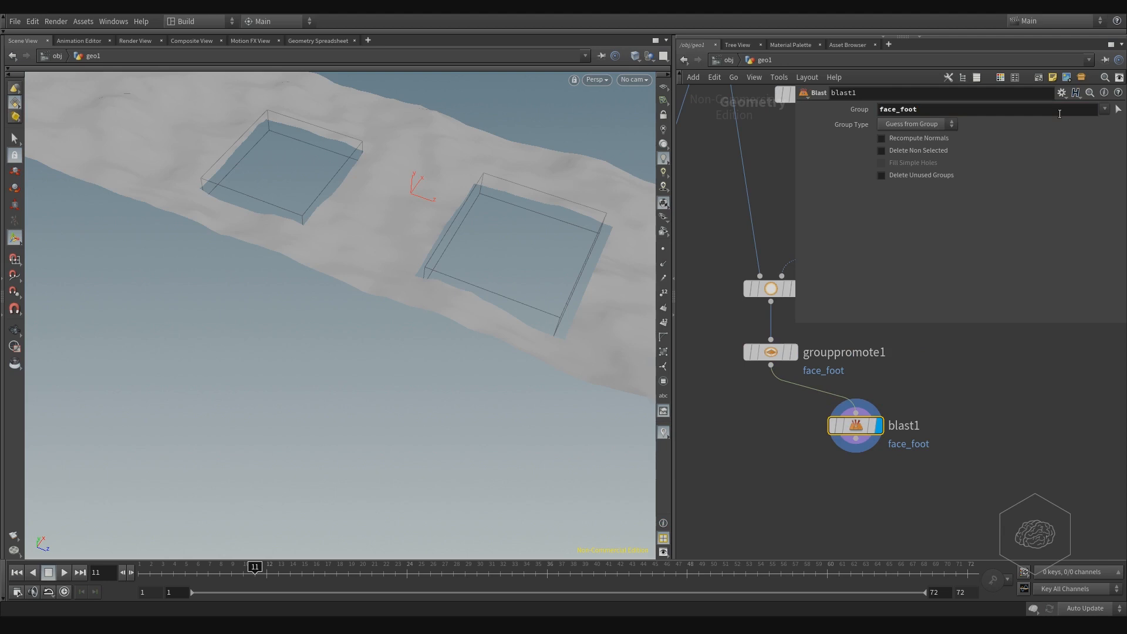
click(935, 150)
middle_drag(867, 416, 898, 447)
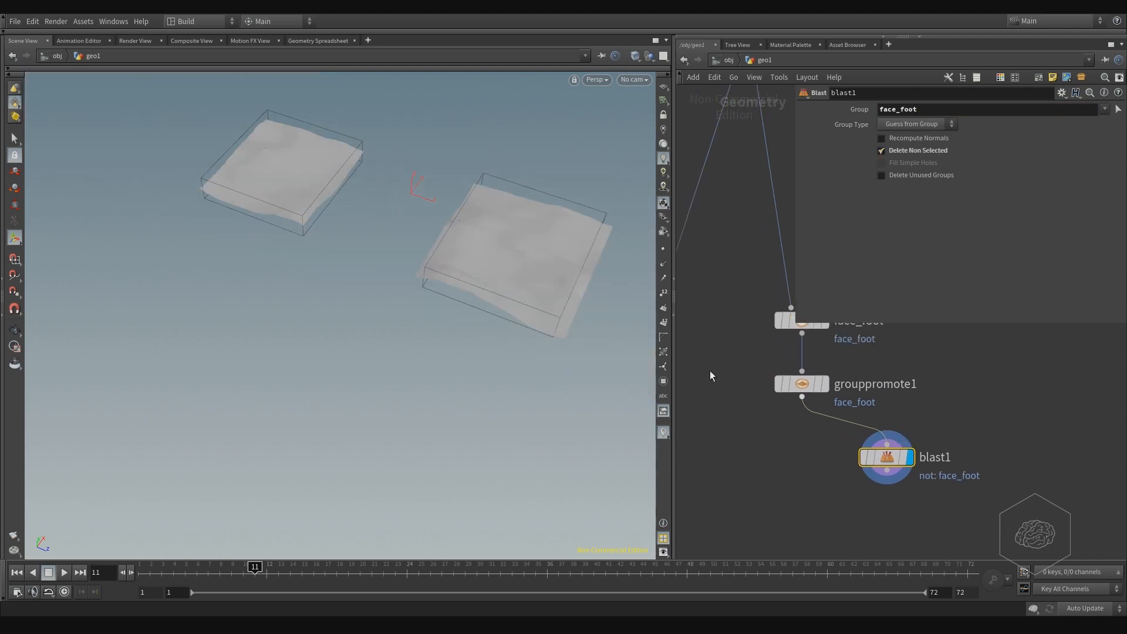
alt+drag(484, 256, 537, 261)
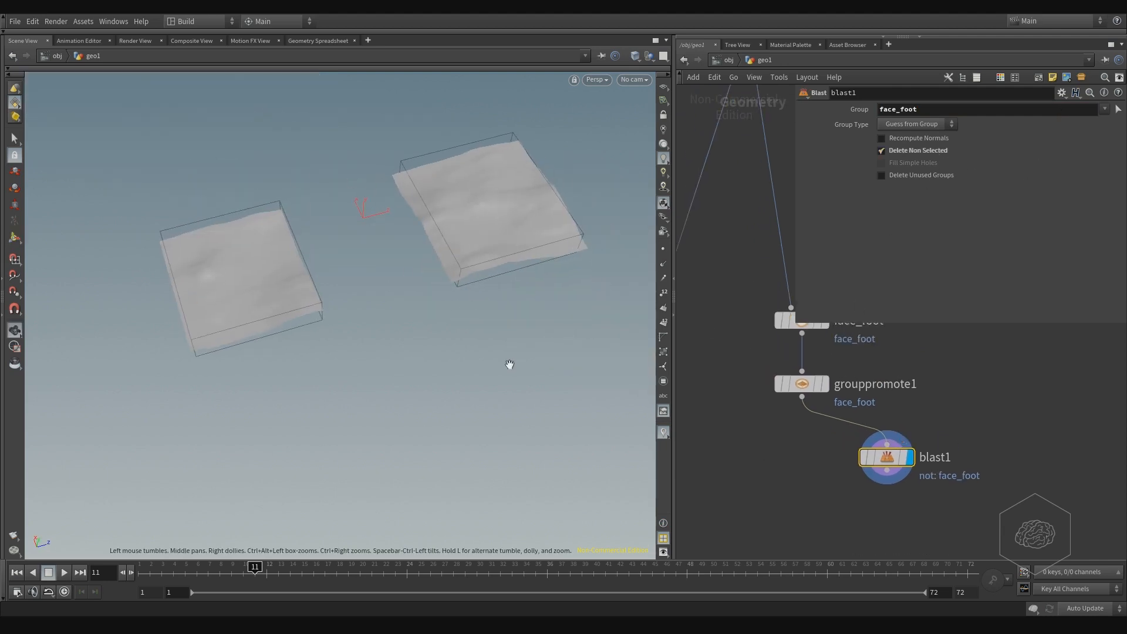
drag(508, 365, 460, 369)
- Add a Null node below grouppromote1 and connect grouppromote1 to it
key(Tab)
key(Escape)
key(Tab)
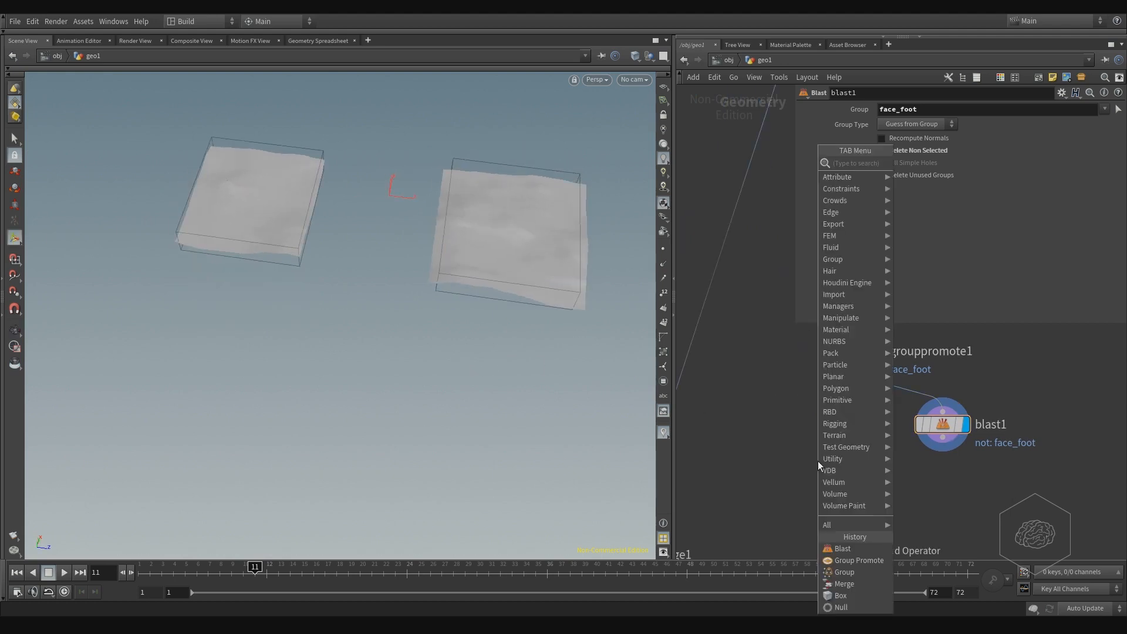
text(null)
key(Return)
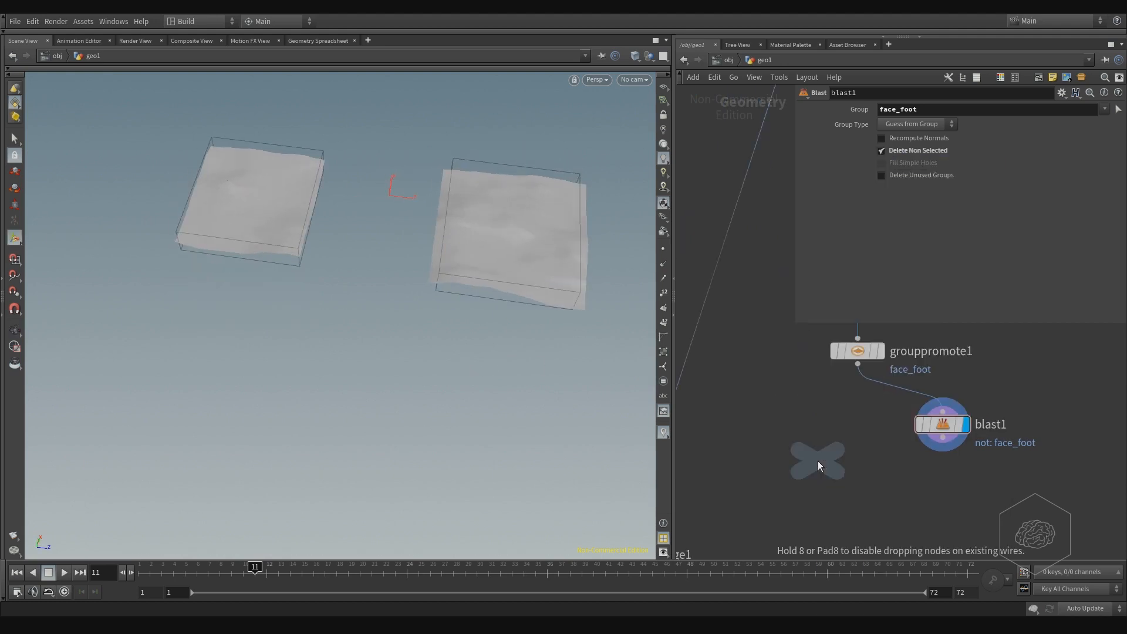
click(818, 461)
drag(858, 364, 832, 442)
- Name the Null face_foot_geometry and space it and blast1 apart below grouppromote1
click(869, 439)
text(face_foot1)
key(Return)
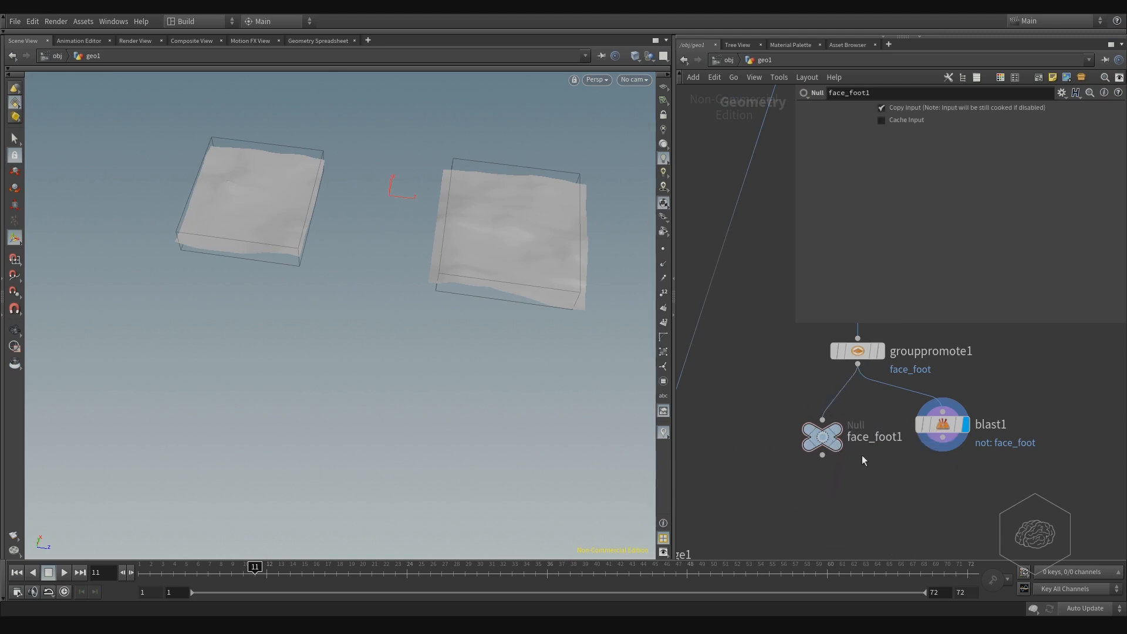
drag(951, 425, 1064, 426)
click(889, 438)
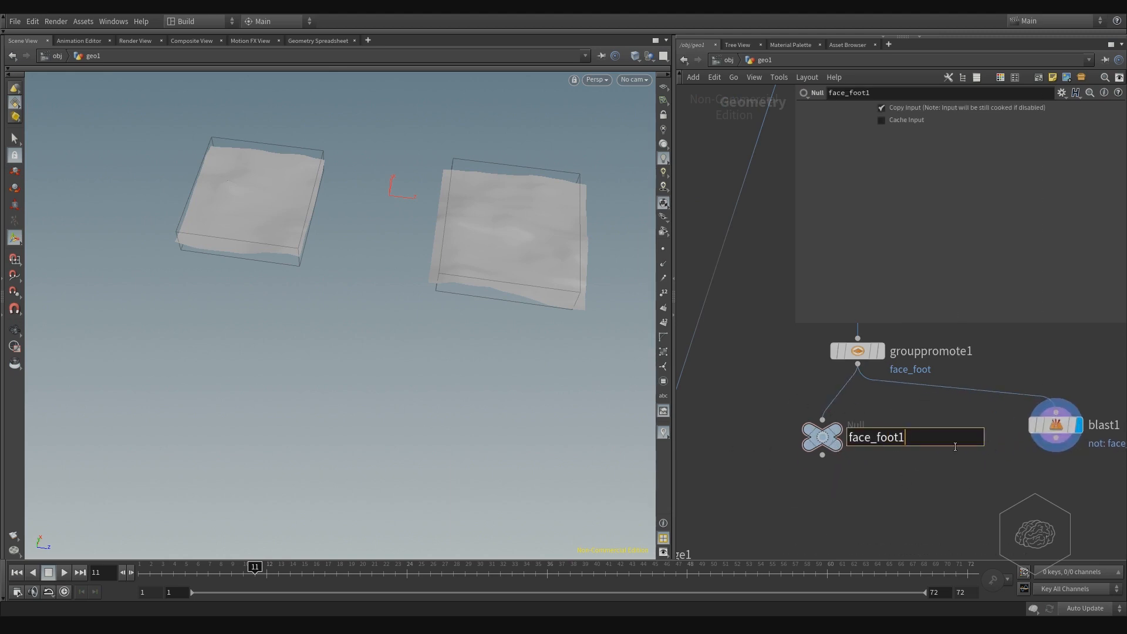
key(BackSpace)
text(_geometry)
key(Return)
scroll(814, 491, down, 6)
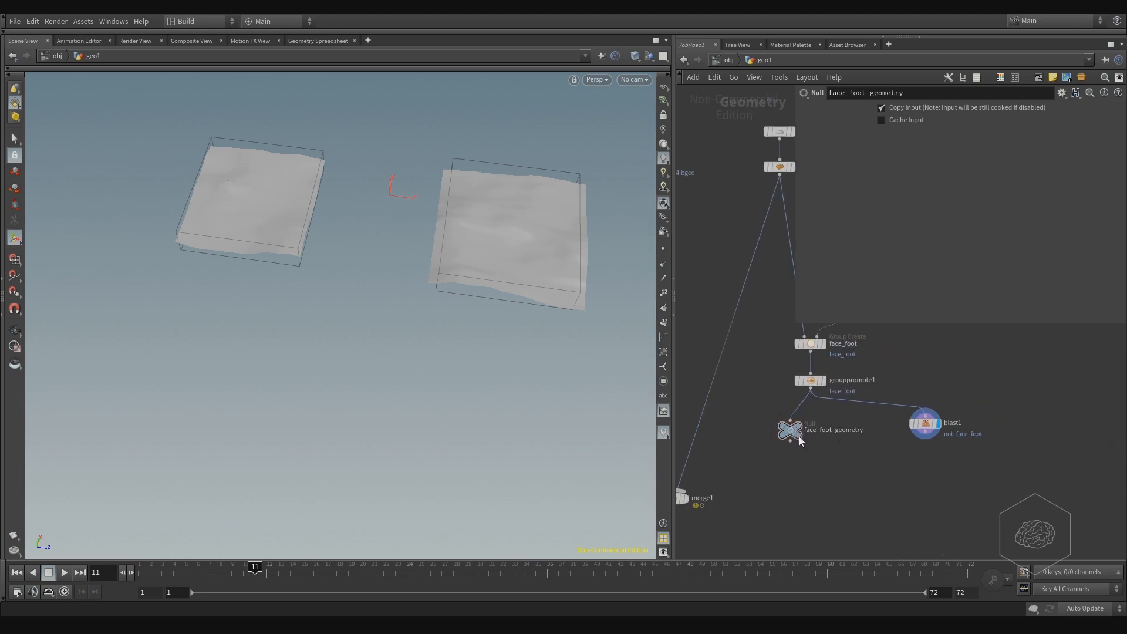
drag(787, 425, 815, 453)
- Add a Subdivide node between face_foot_geometry and blast1, connect grouppromote1 to its first input, and display it
key(Tab)
text(subd)
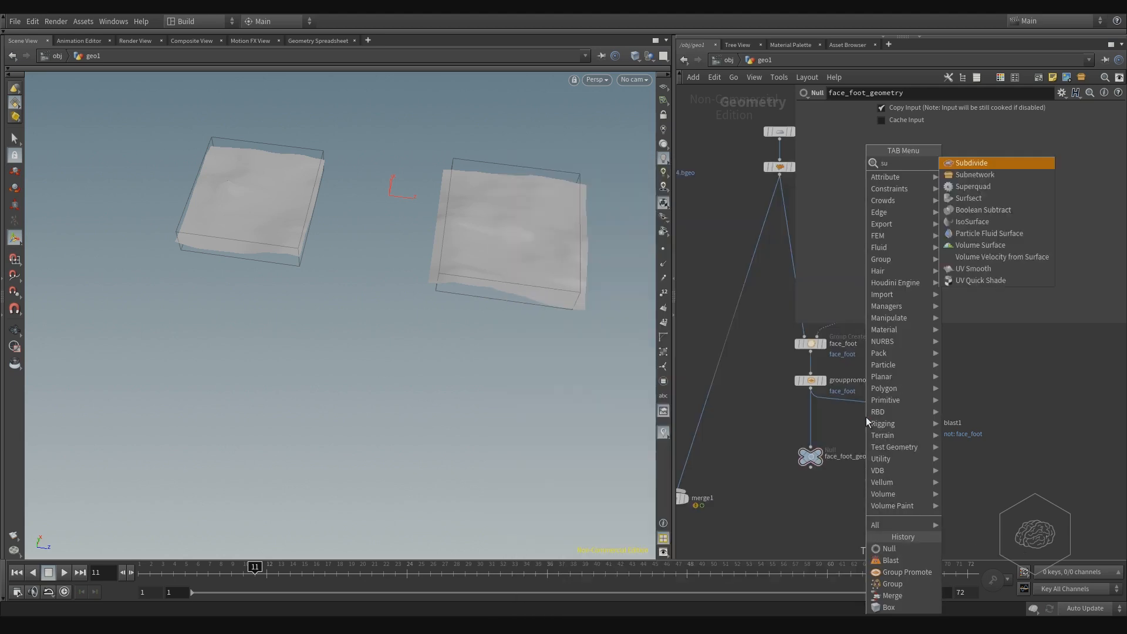
key(Return)
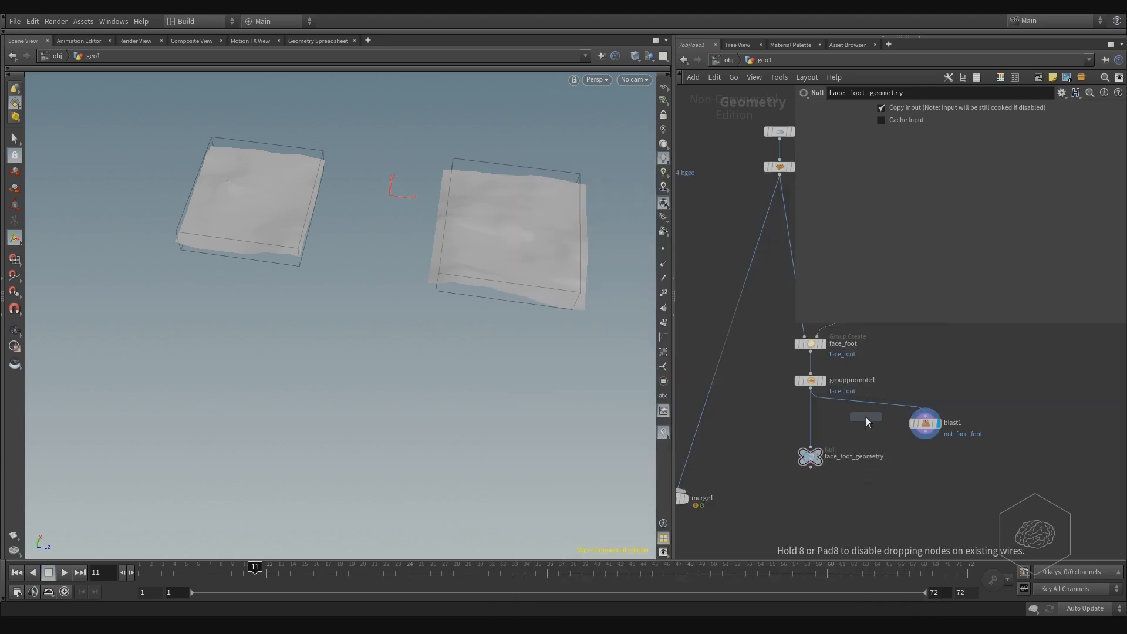
click(866, 417)
drag(866, 418, 882, 480)
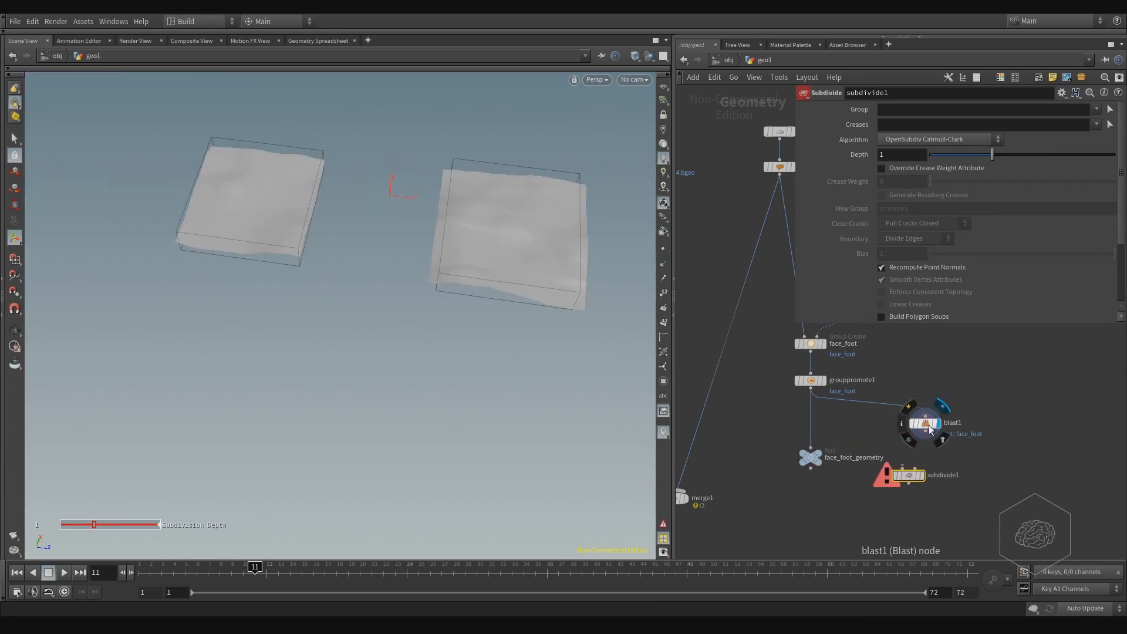
drag(929, 429, 995, 434)
click(811, 390)
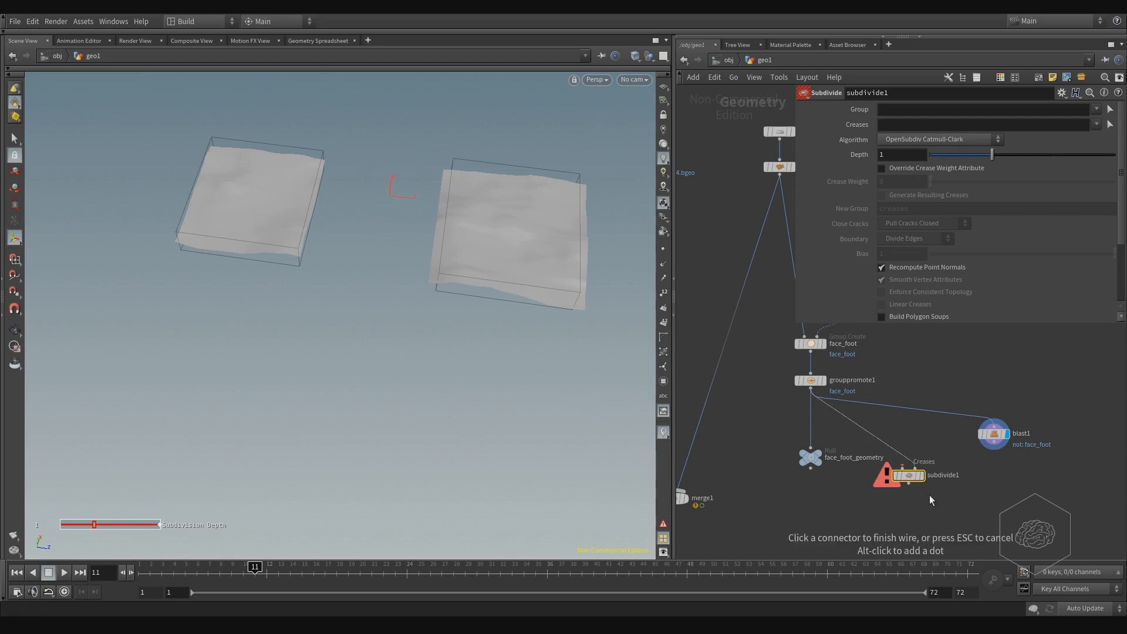
click(897, 474)
click(922, 476)
drag(914, 481, 911, 454)
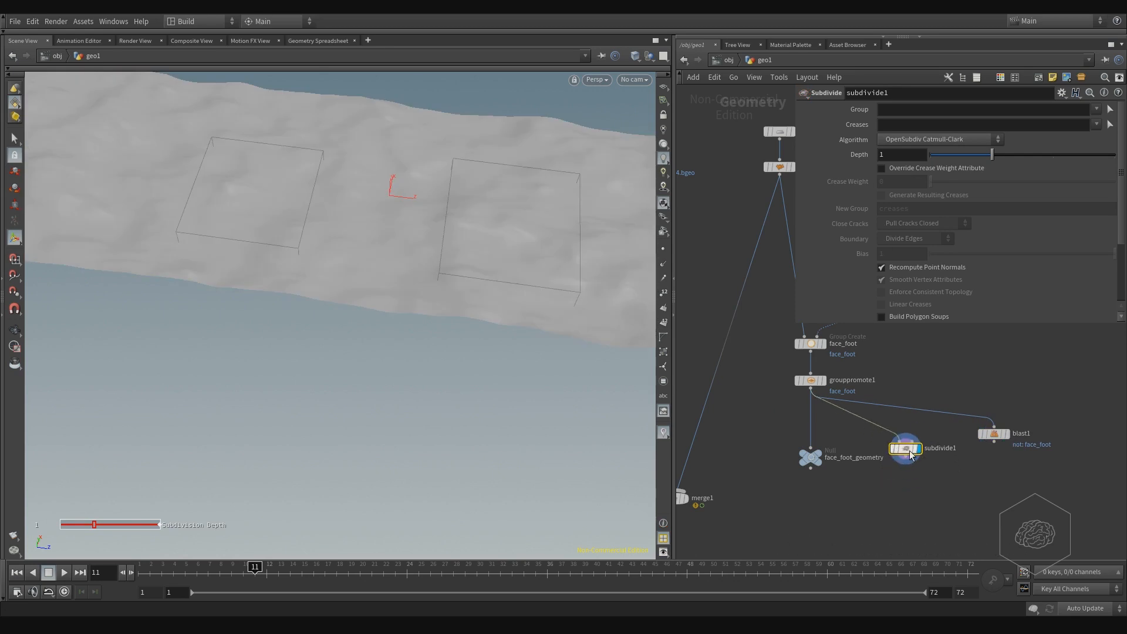
- Restrict the Subdivide node to the face_foot group
click(1097, 110)
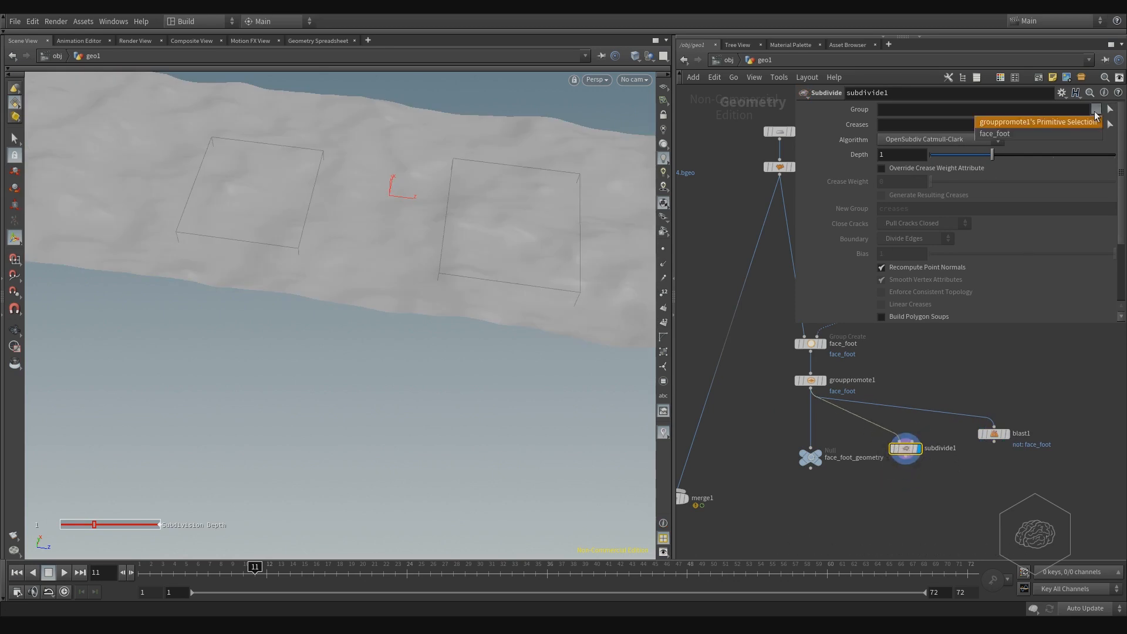
click(1051, 134)
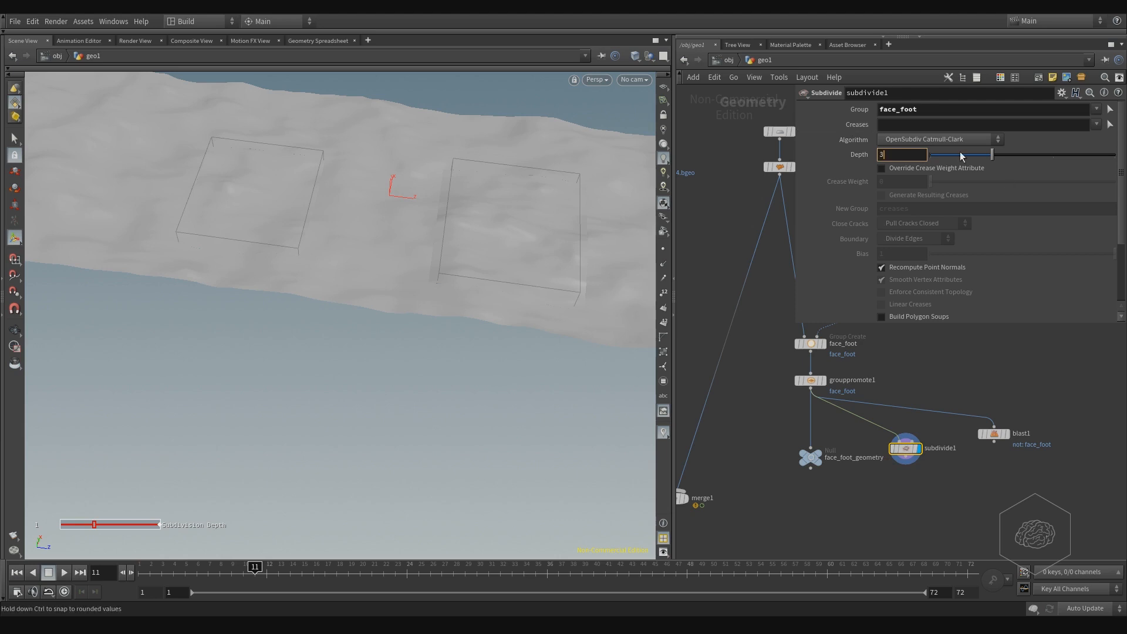
- Set the Subdivide node's depth to 3
text(3)
key(Return)
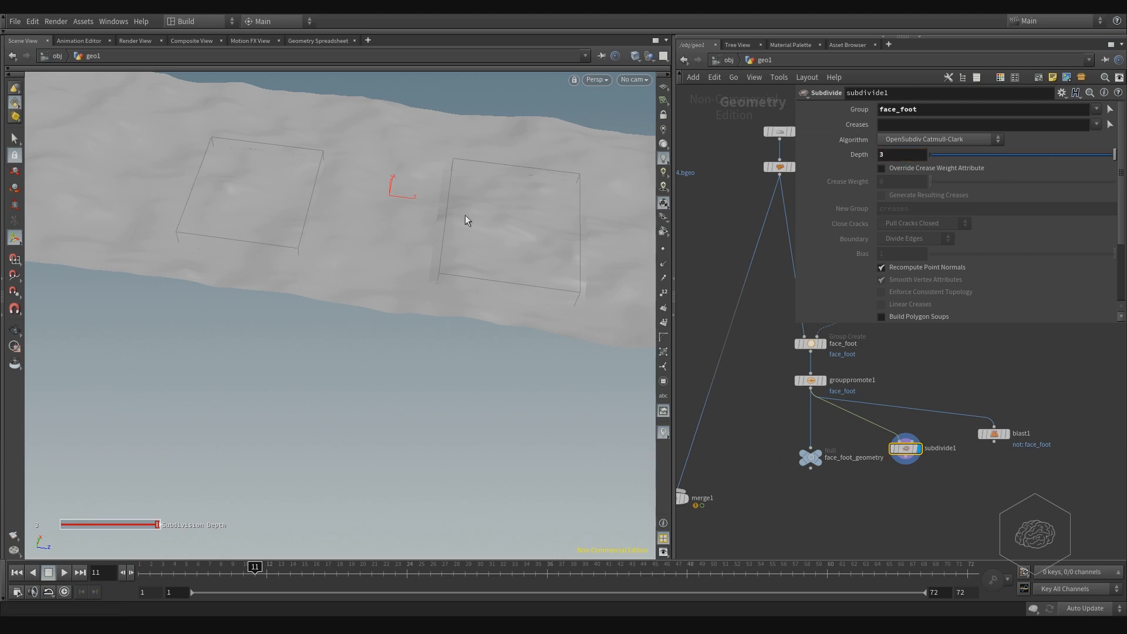
alt+drag(414, 225, 402, 242)
alt+right_drag(403, 241, 453, 209)
alt+middle_drag(453, 209, 368, 255)
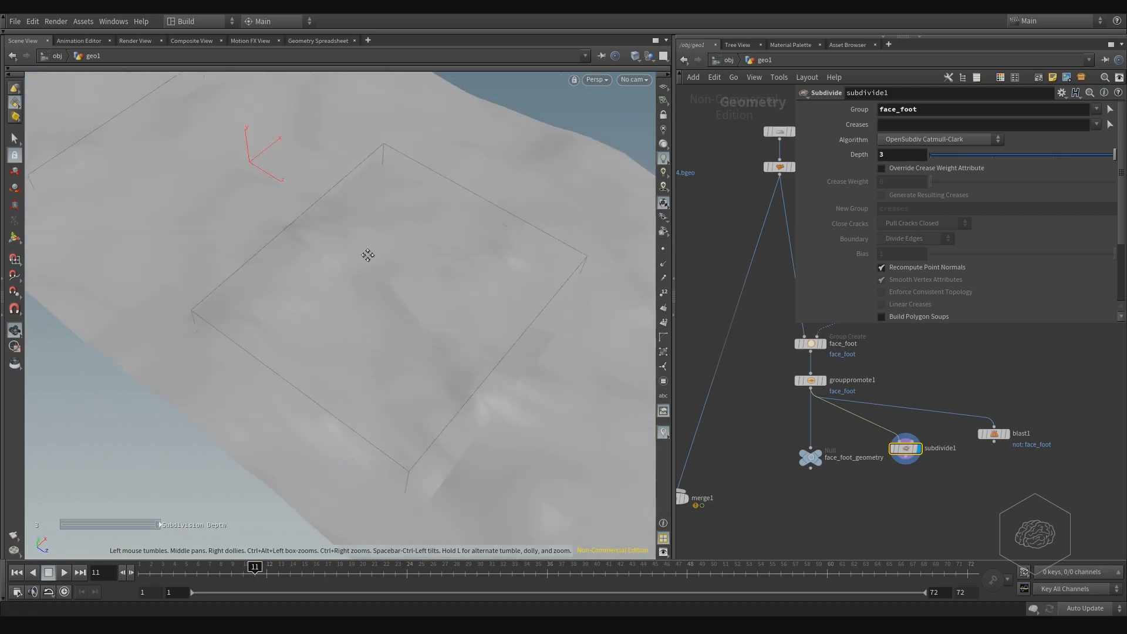
alt+right_drag(367, 254, 398, 264)
alt+middle_drag(398, 263, 371, 266)
- Switch the terrain to wireframe display and inspect the mesh density of the subdivided foot areas
key(w)
mouse_move(411, 323)
alt+mouse_down()
mouse_move(400, 332)
mouse_move(428, 260)
mouse_move(443, 398)
mouse_move(370, 380)
mouse_move(383, 373)
alt+mouse_up()
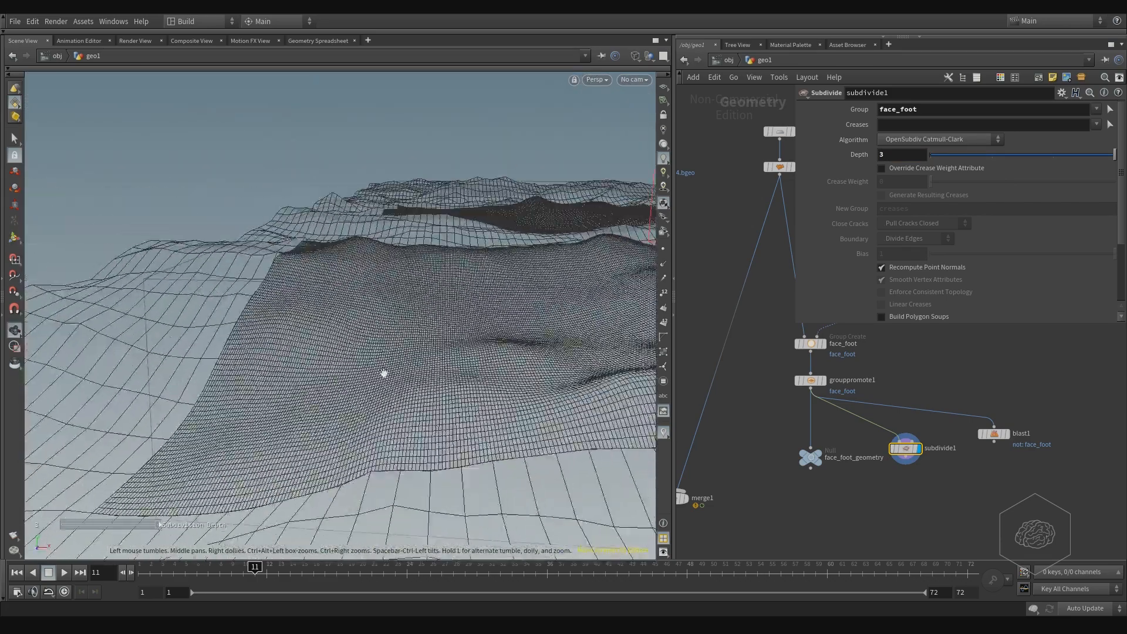
alt+middle_drag(382, 372, 463, 345)
alt+right_drag(462, 345, 513, 300)
alt+drag(513, 301, 556, 322)
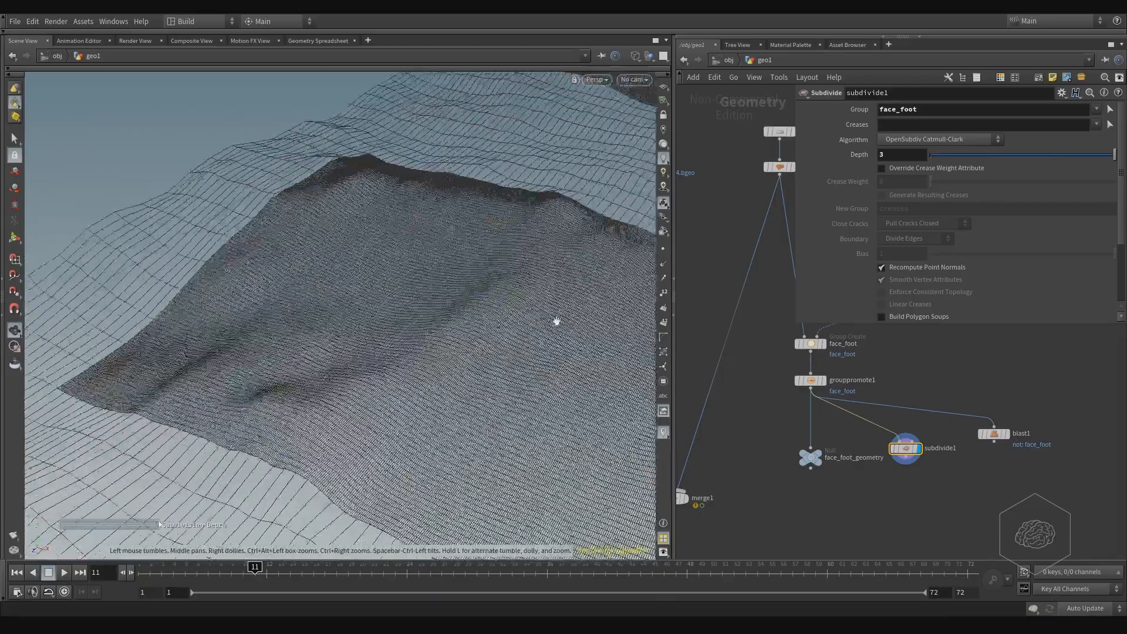
- Set the Subdivide depth to 2 and compare the foot patches with the surrounding terrain grid
drag(904, 154, 793, 154)
text(2)
key(Return)
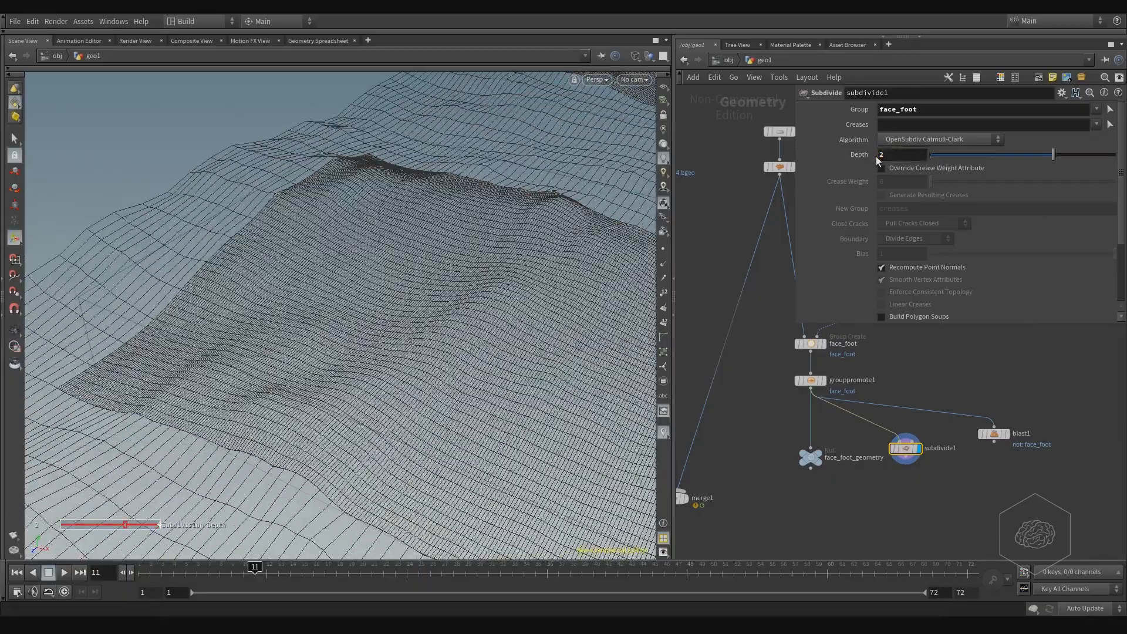
alt+drag(615, 154, 459, 287)
alt+drag(266, 335, 379, 283)
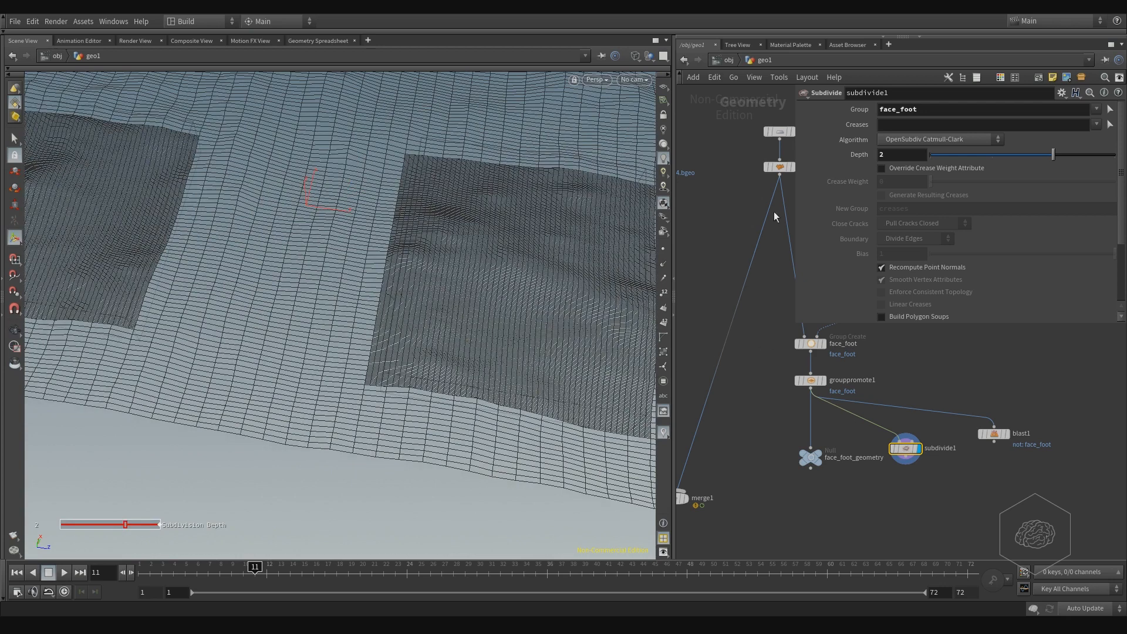
- Move face_foot_geometry down and chain blast1 and subdivide1 between grouppromote1 and face_foot_geometry
middle_drag(710, 378, 750, 486)
middle_drag(1033, 444, 906, 332)
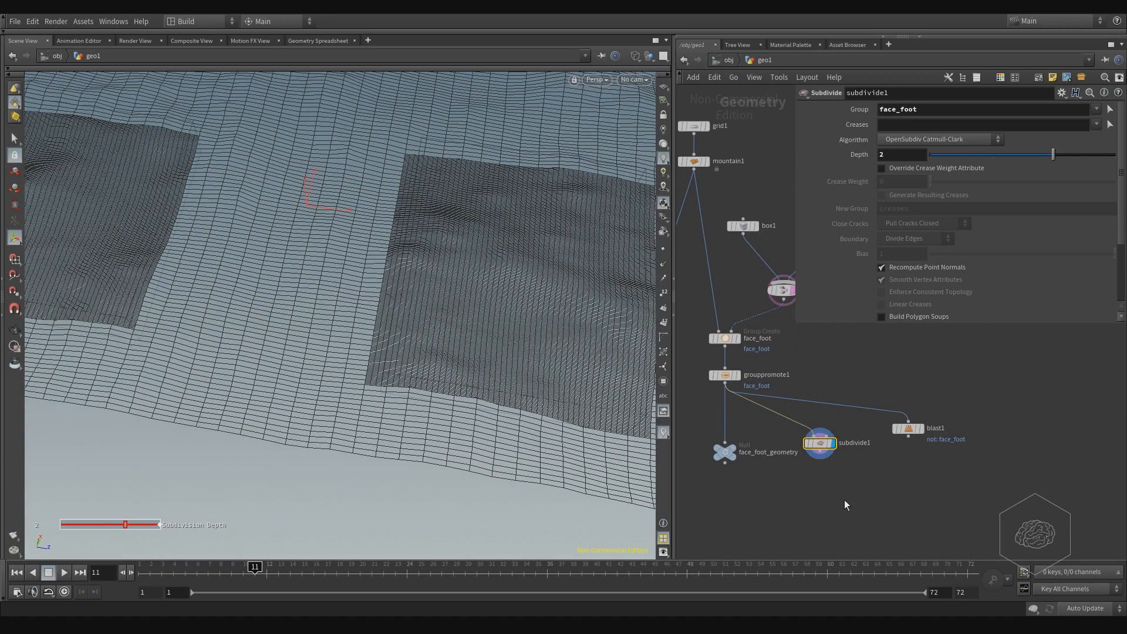
middle_drag(845, 501, 895, 470)
middle_drag(795, 456, 866, 499)
scroll(929, 439, up, 2)
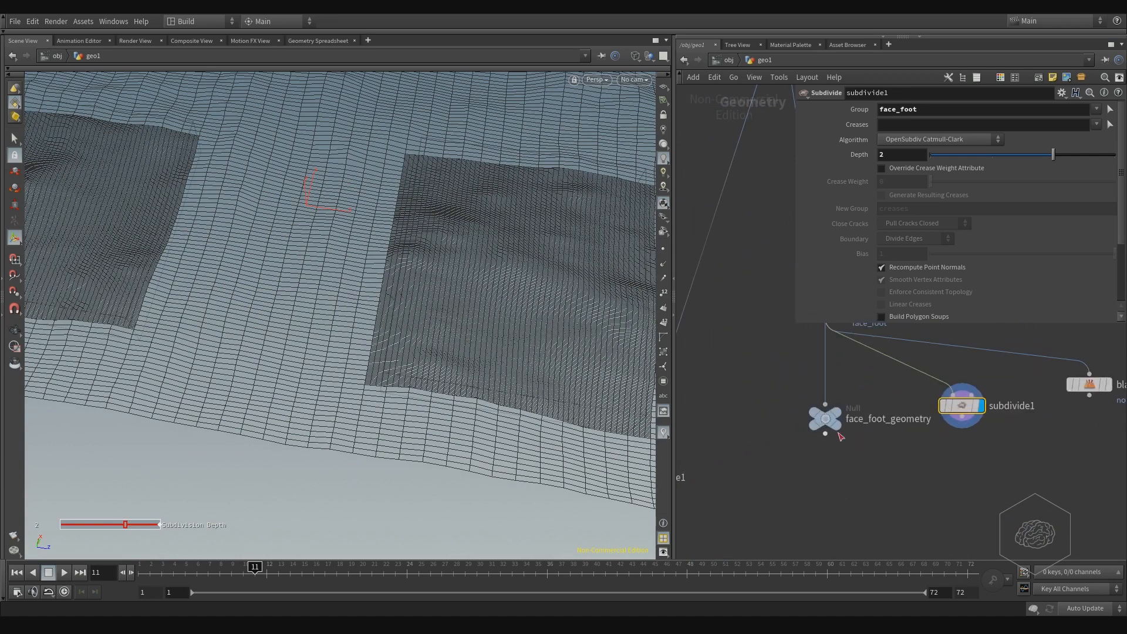
drag(840, 436, 835, 514)
drag(1082, 392, 903, 365)
middle_drag(1047, 383, 1021, 404)
drag(902, 387, 955, 389)
middle_drag(935, 457, 1002, 424)
drag(1040, 351, 802, 407)
middle_drag(944, 430, 984, 428)
- Examine the isolated, subdivided foot patches from several angles
key(Escape)
drag(433, 269, 410, 277)
key(Return)
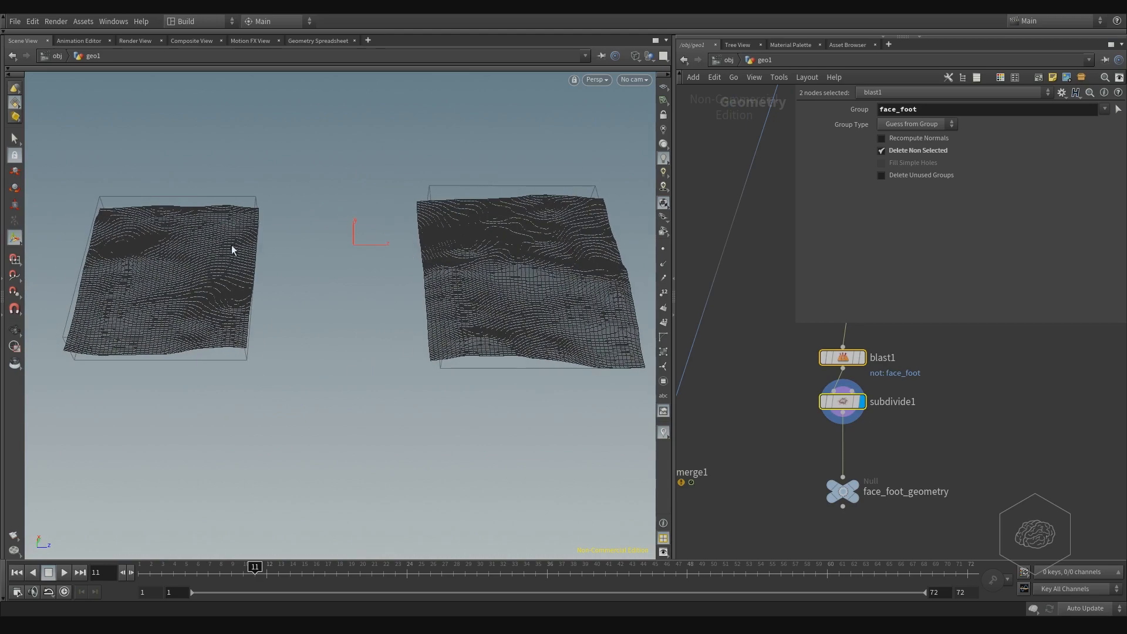
drag(446, 317, 484, 305)
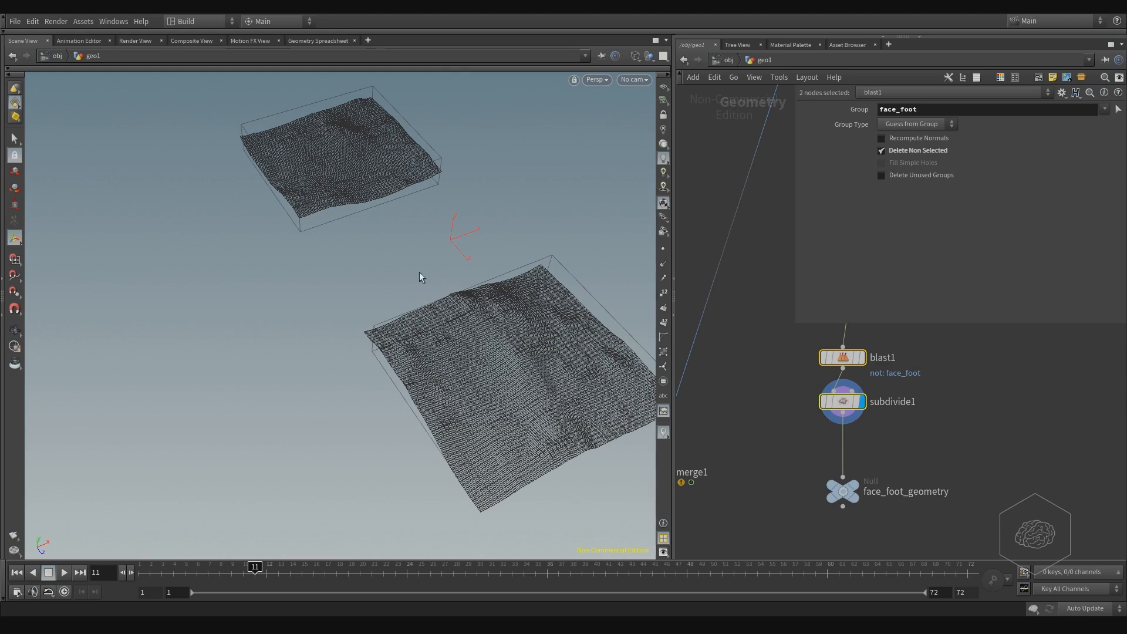
middle_drag(981, 421, 962, 375)
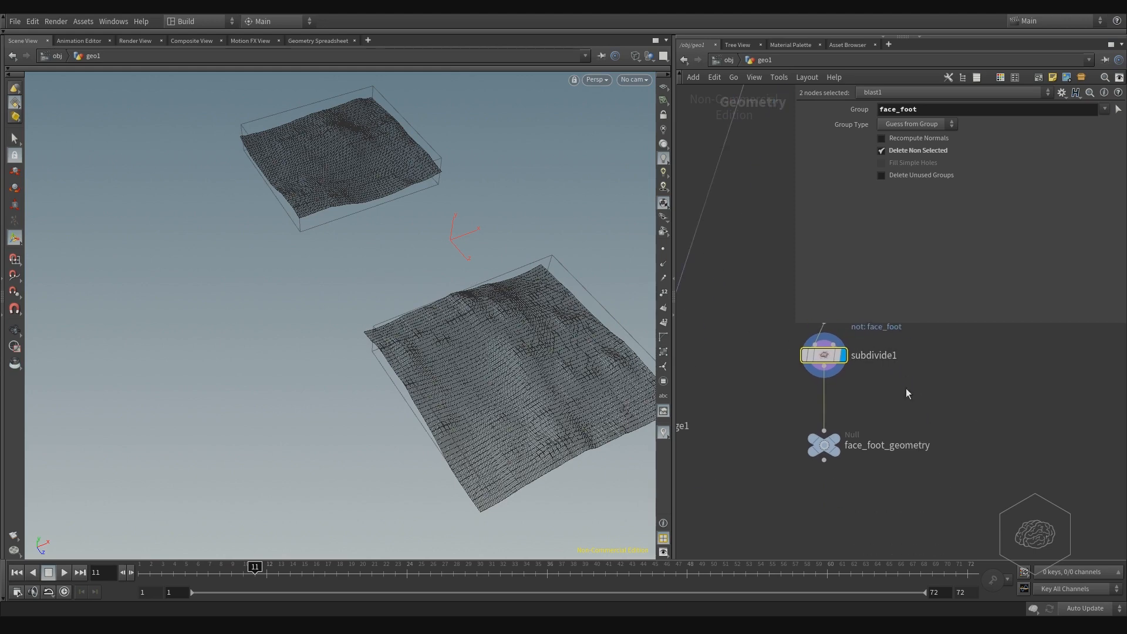
alt+drag(428, 284, 465, 279)
middle_drag(1013, 379, 969, 477)
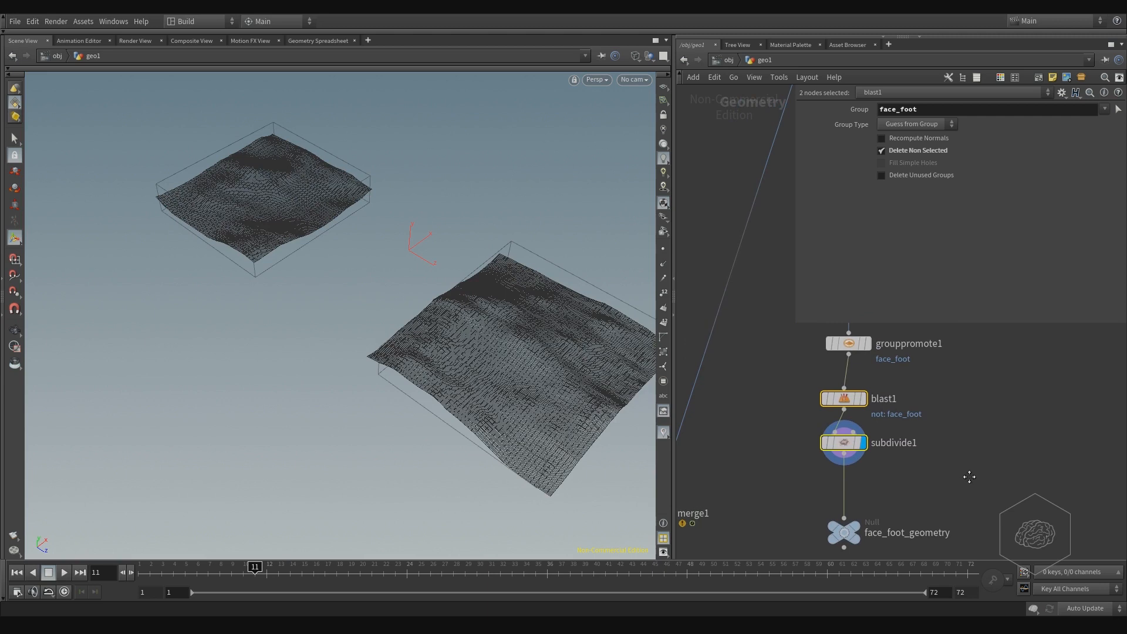
- Set blast1 aside from the chain and connect grouppromote1 directly to subdivide1
click(843, 399)
drag(844, 399, 982, 399)
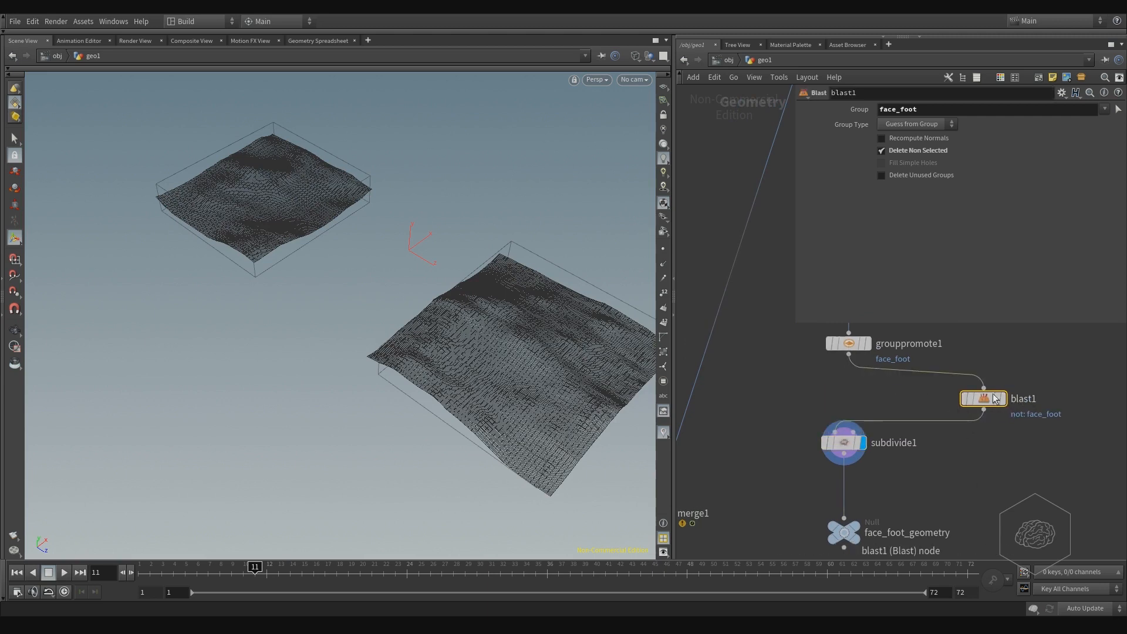
click(848, 353)
click(834, 432)
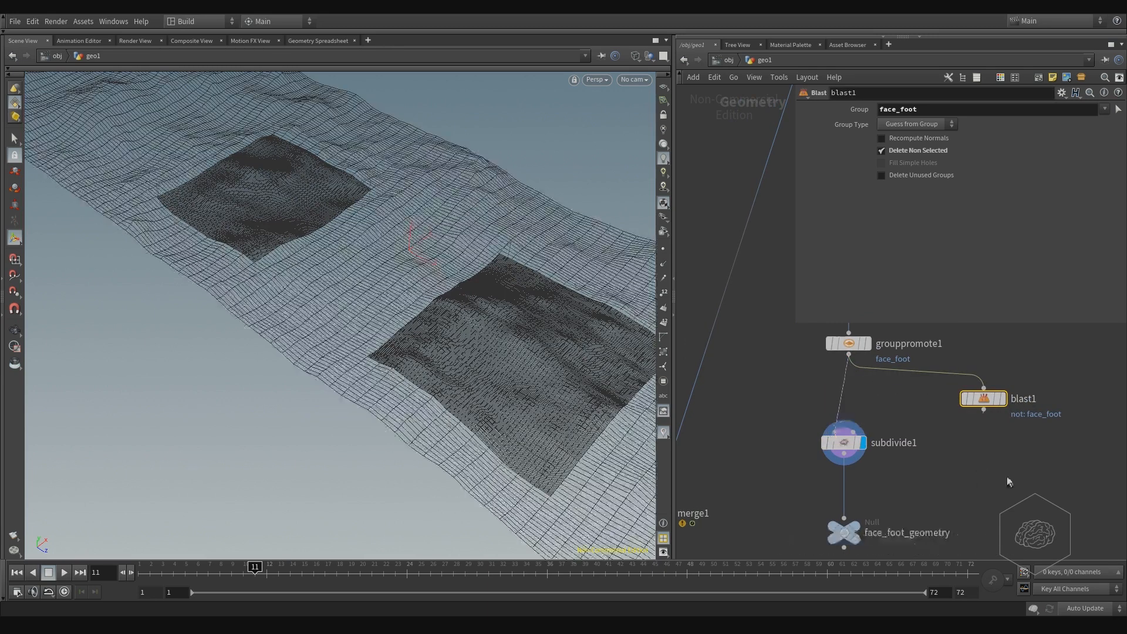
- Display the output of the face_foot_geometry Null
middle_drag(914, 493, 884, 380)
drag(853, 382, 770, 501)
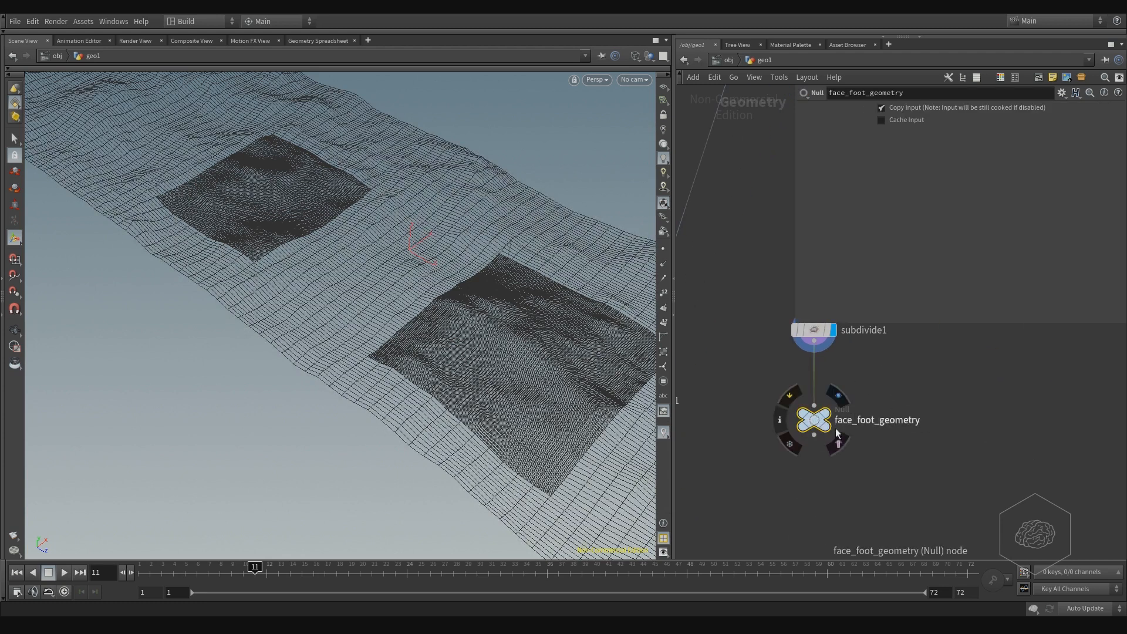
scroll(923, 485, down, 4)
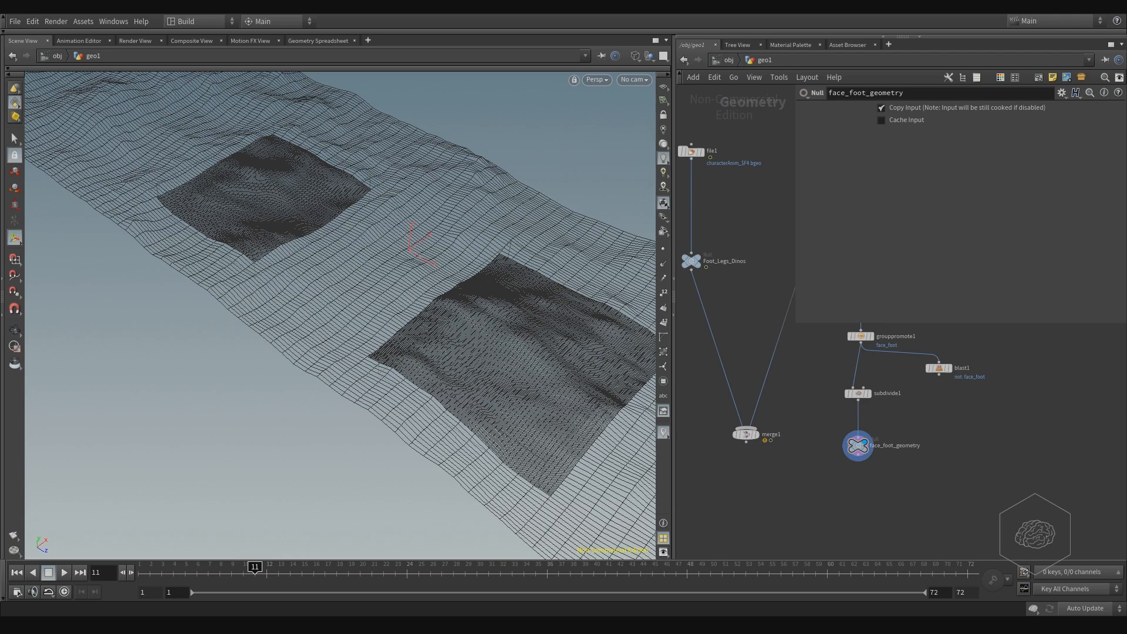
- Add a Color node near face_foot_geometry in the network
middle_drag(824, 461, 971, 404)
scroll(979, 417, up, 2)
key(Tab)
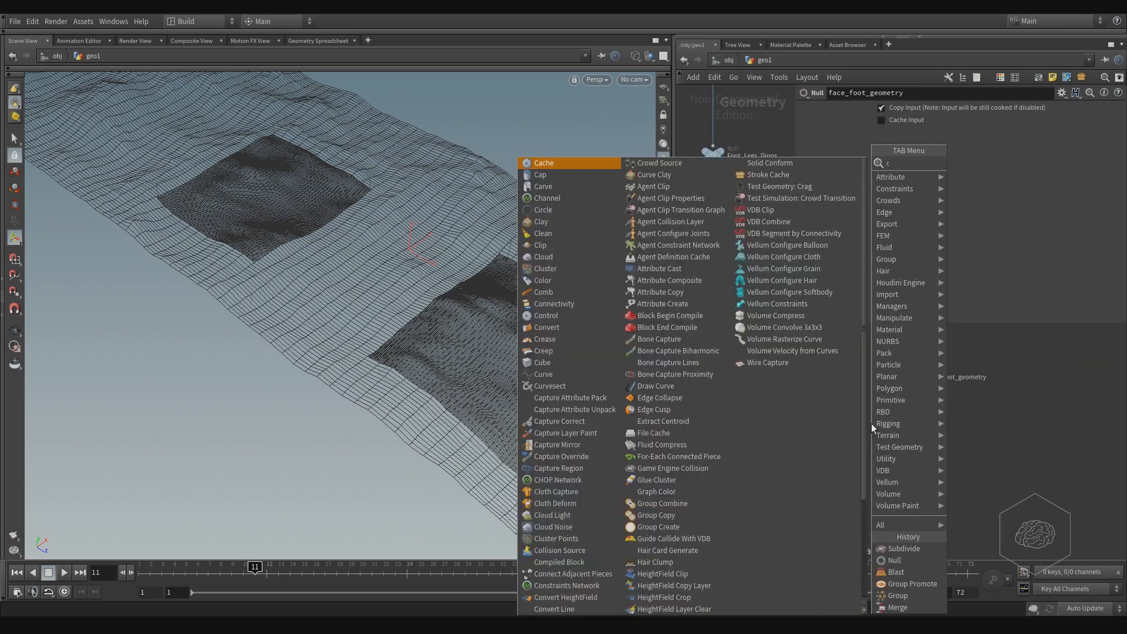
text(color)
key(Return)
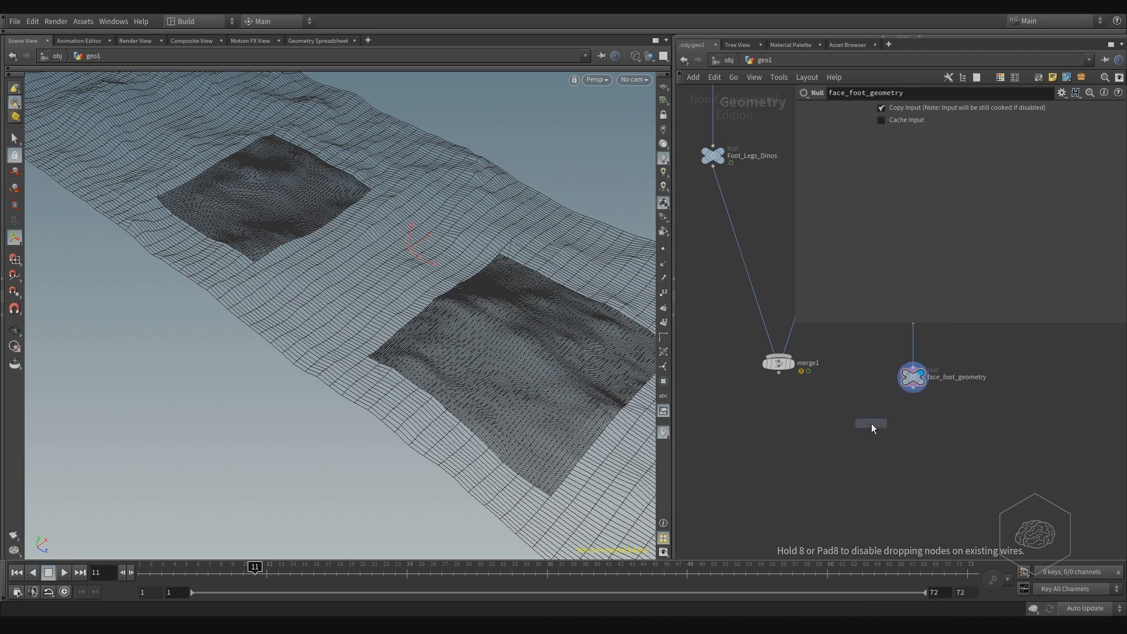
click(871, 424)
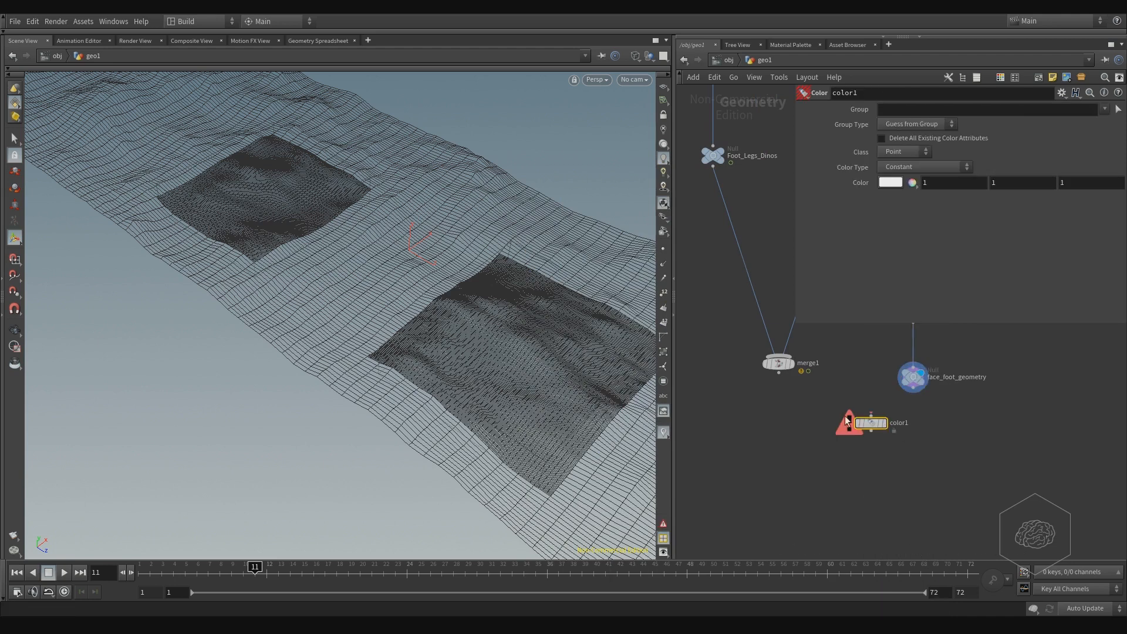
- Make room between subdivide1 and face_foot_geometry, and connect the Color node's input to subdivide1
middle_drag(917, 423, 833, 550)
drag(787, 552, 780, 490)
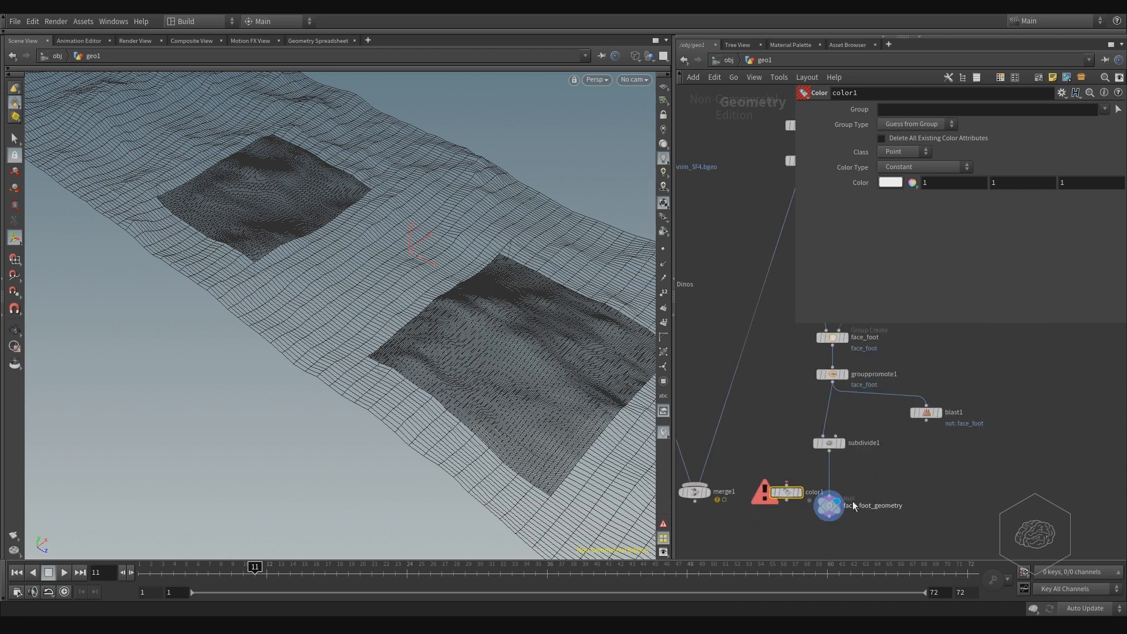
scroll(881, 511, up, 3)
middle_drag(881, 505, 887, 433)
drag(818, 428, 809, 520)
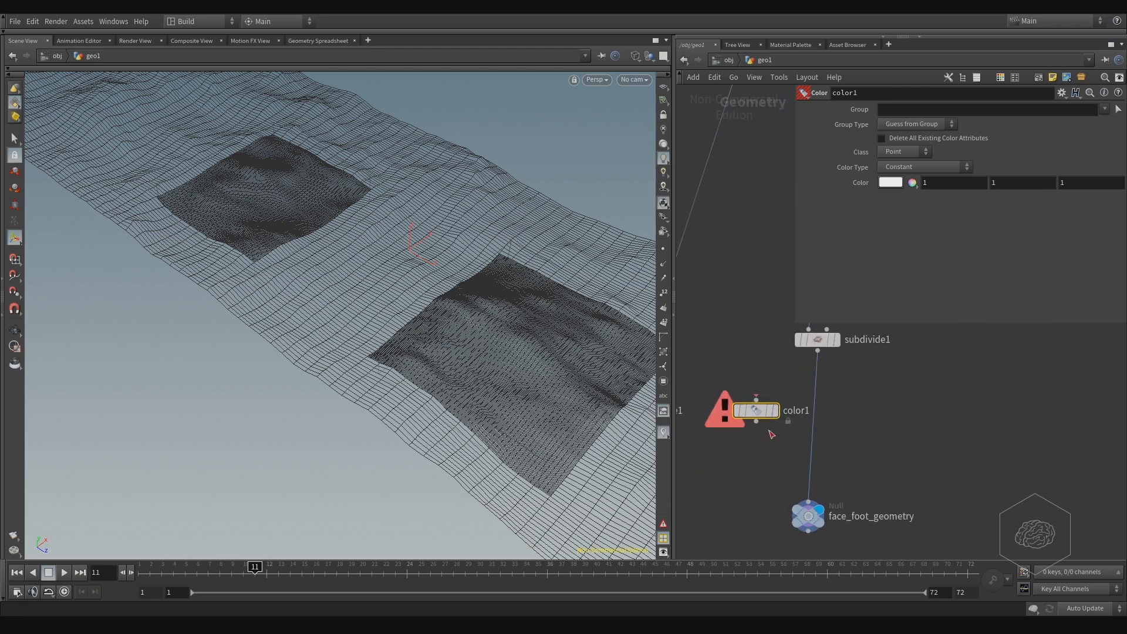
drag(757, 400, 818, 351)
- Add an Attribute Wrangle node beside color1
middle_drag(891, 430, 956, 406)
key(Tab)
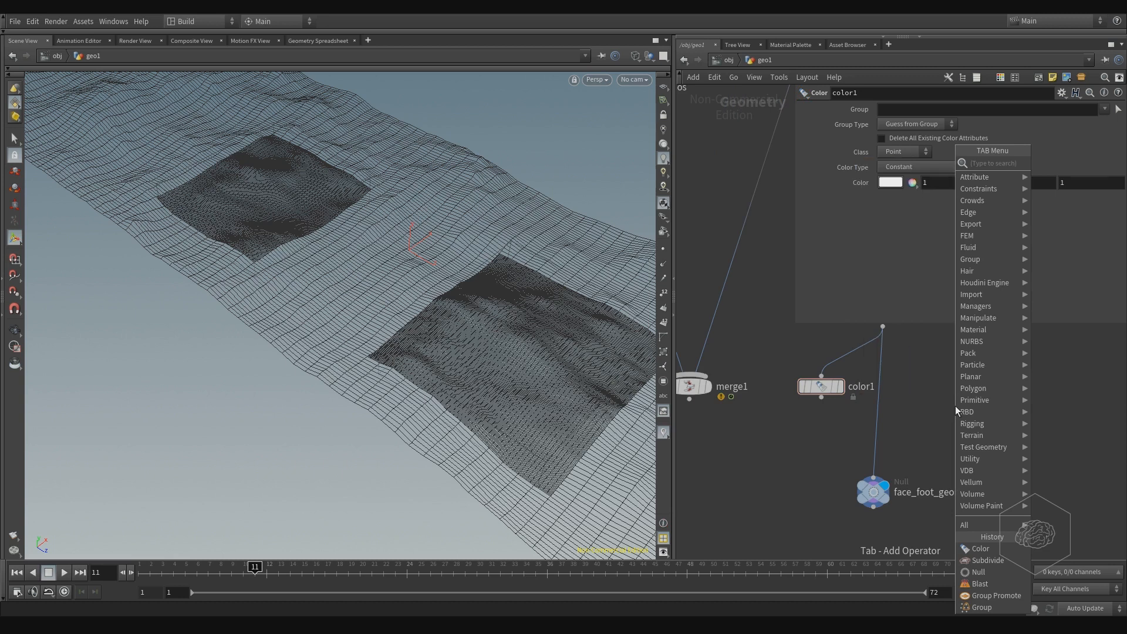
text(wrangle)
key(Return)
click(956, 406)
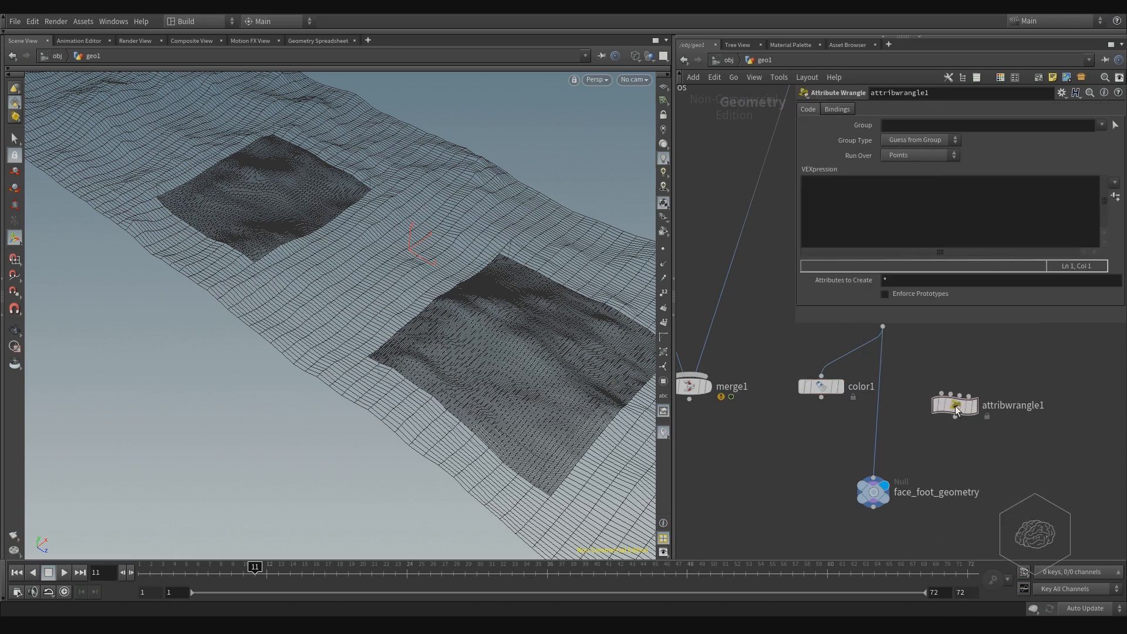
middle_drag(965, 344, 916, 384)
click(879, 187)
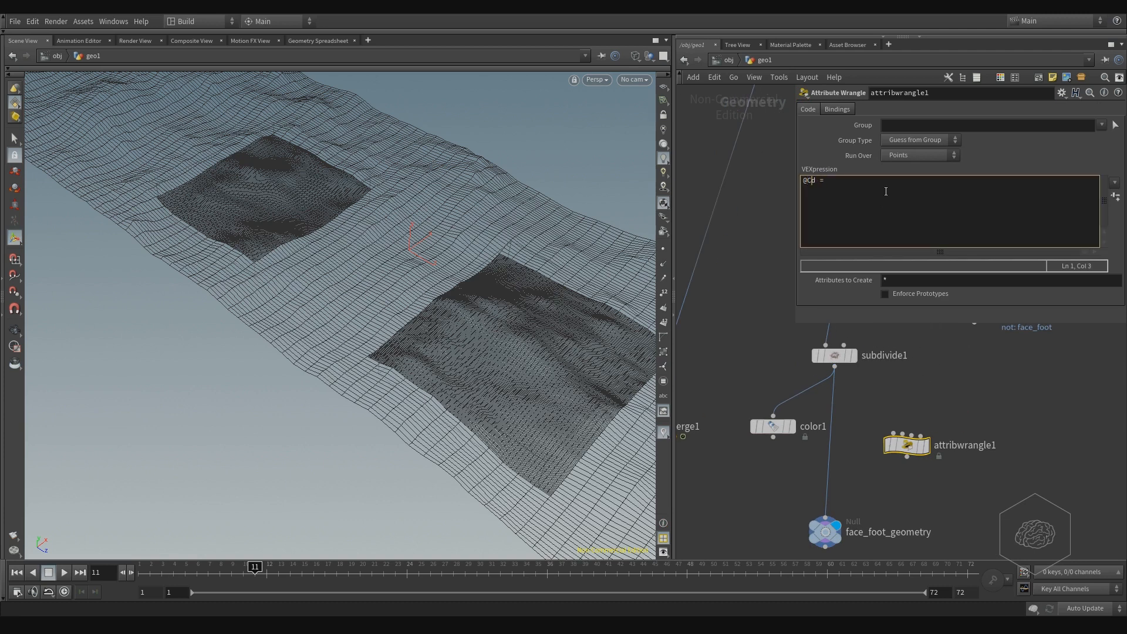
text(@Cd = set)
text(())
- Wire attribwrangle1 between subdivide1 and face_foot_geometry, and display the wrangle's output
click(834, 367)
click(890, 436)
click(932, 421)
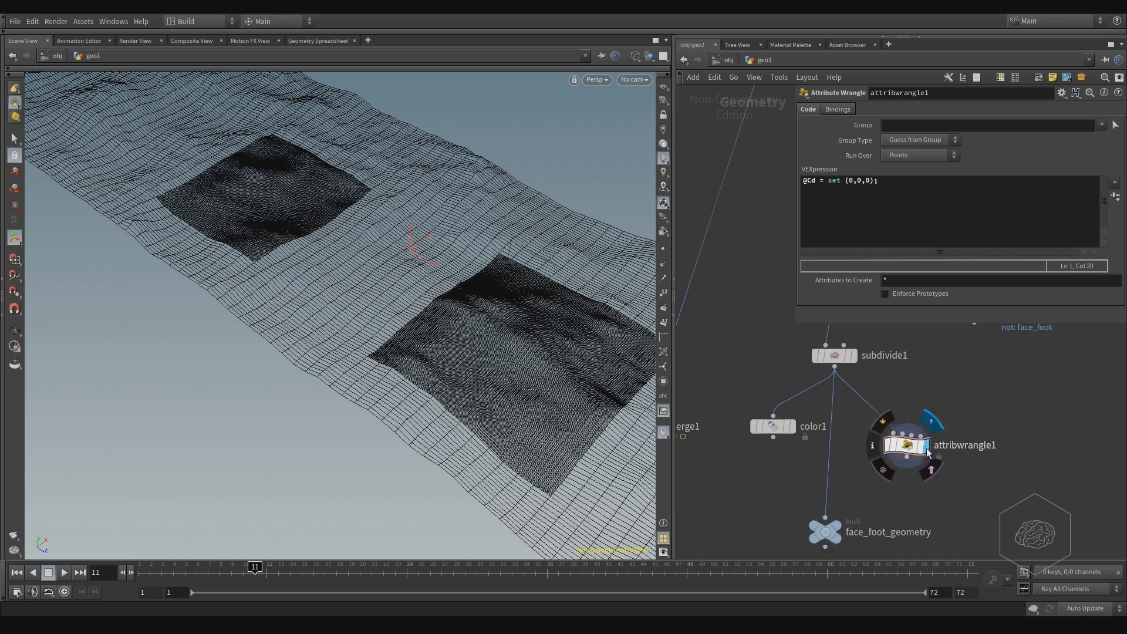
click(907, 448)
middle_drag(887, 484, 891, 453)
click(829, 486)
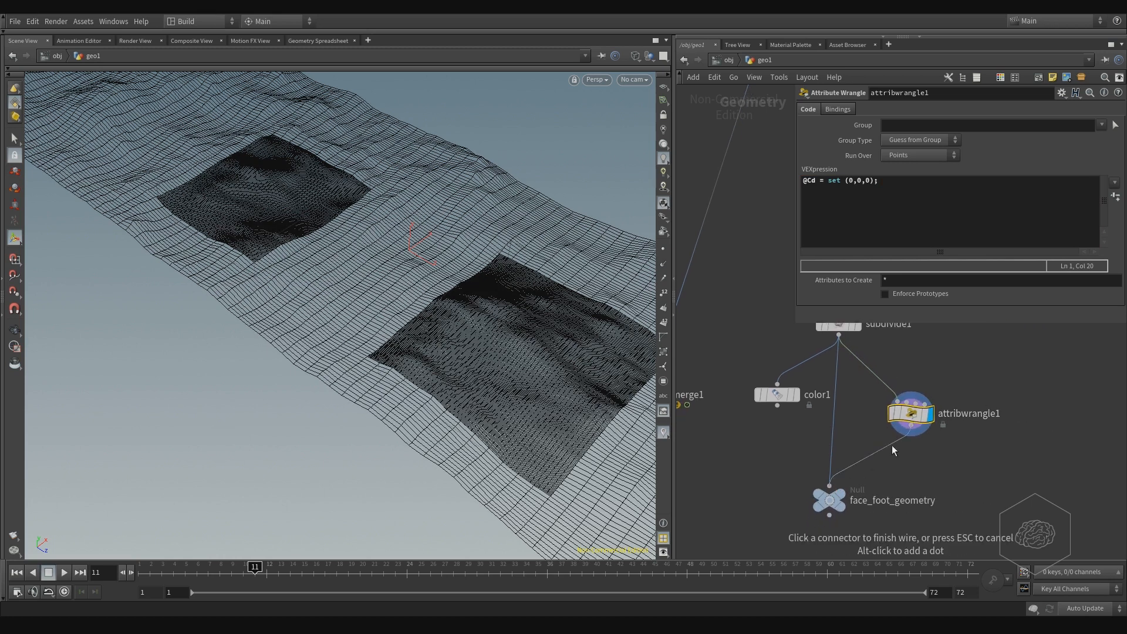
click(910, 435)
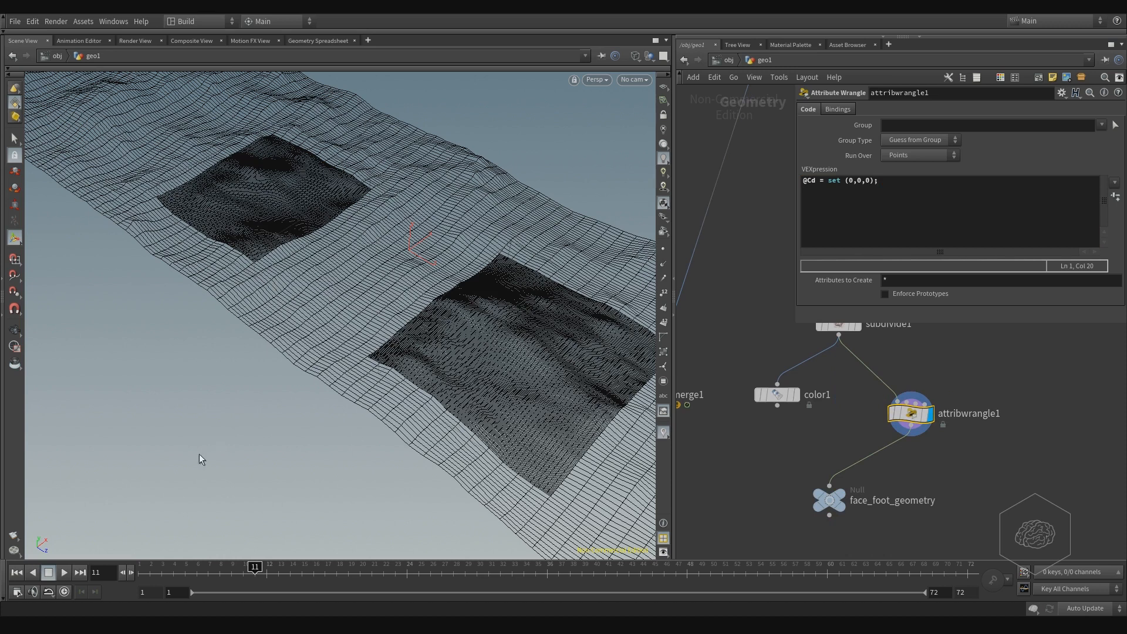
- Return the terrain to shaded display and examine the colour assigned by the wrangle
key(w)
key(Escape)
drag(479, 379, 415, 266)
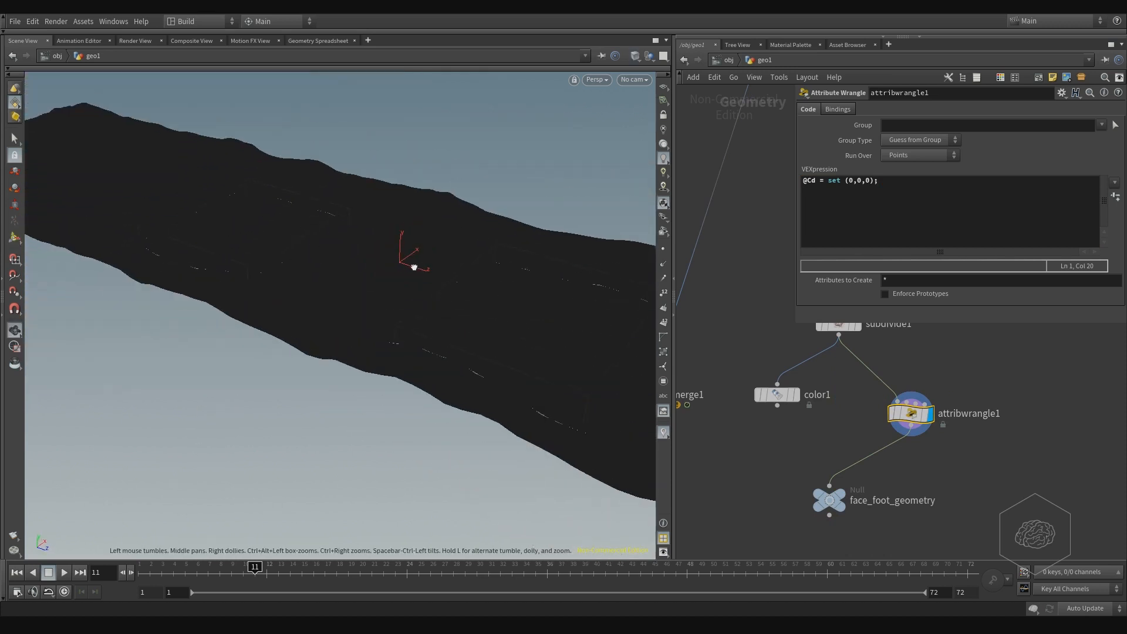
key(Escape)
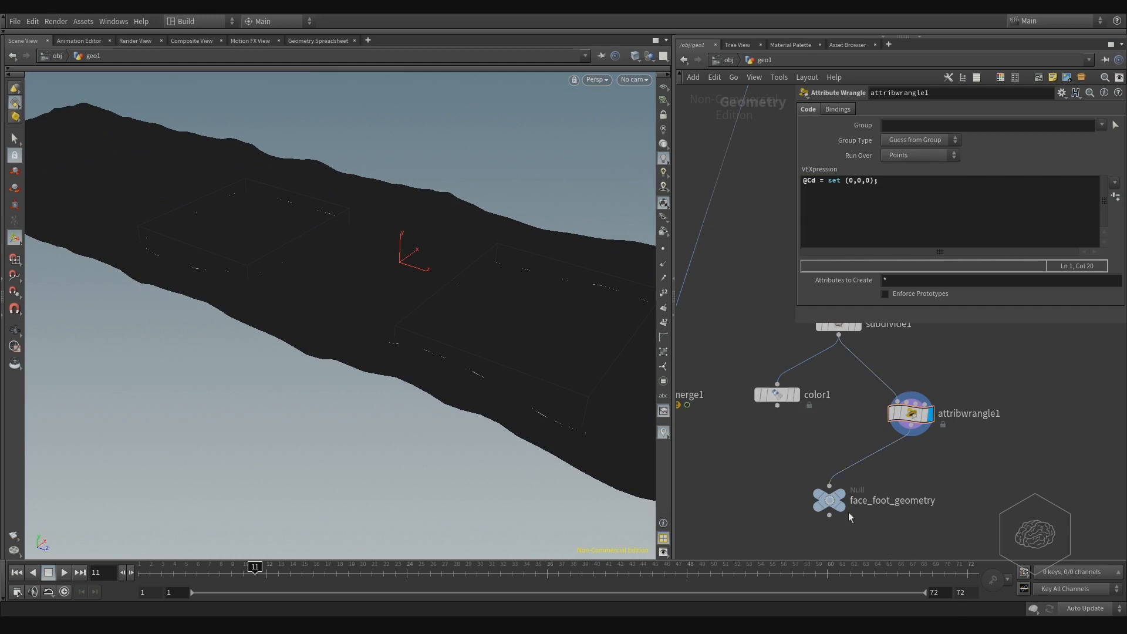
- Align face_foot_geometry below attribwrangle1 and set color1's colour to black (0, 0, 0)
drag(830, 498, 911, 506)
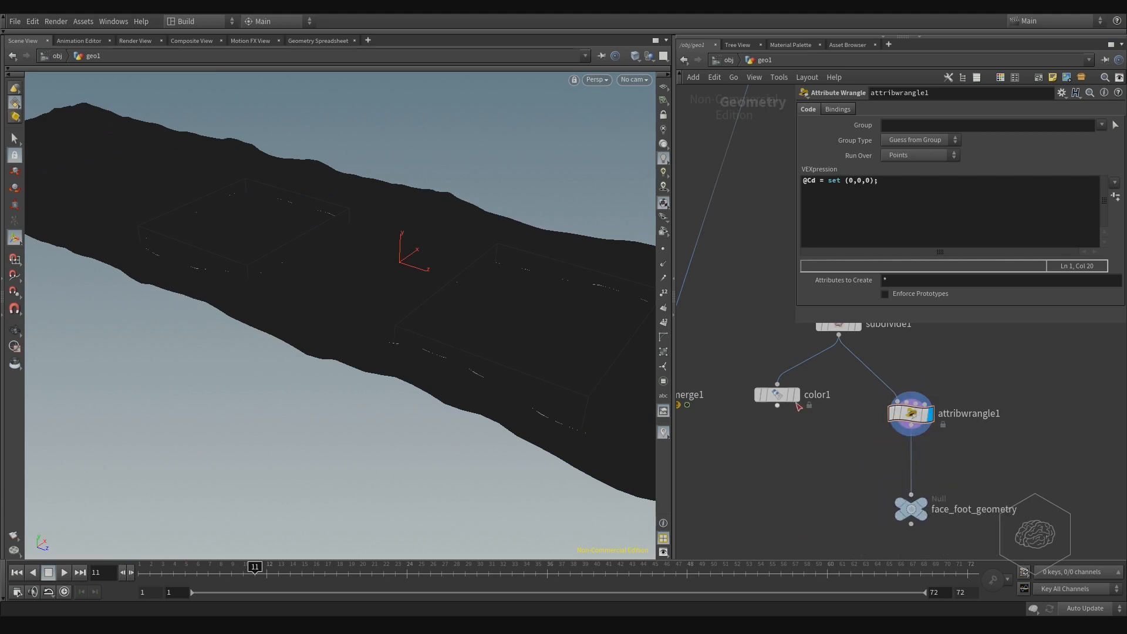
click(777, 394)
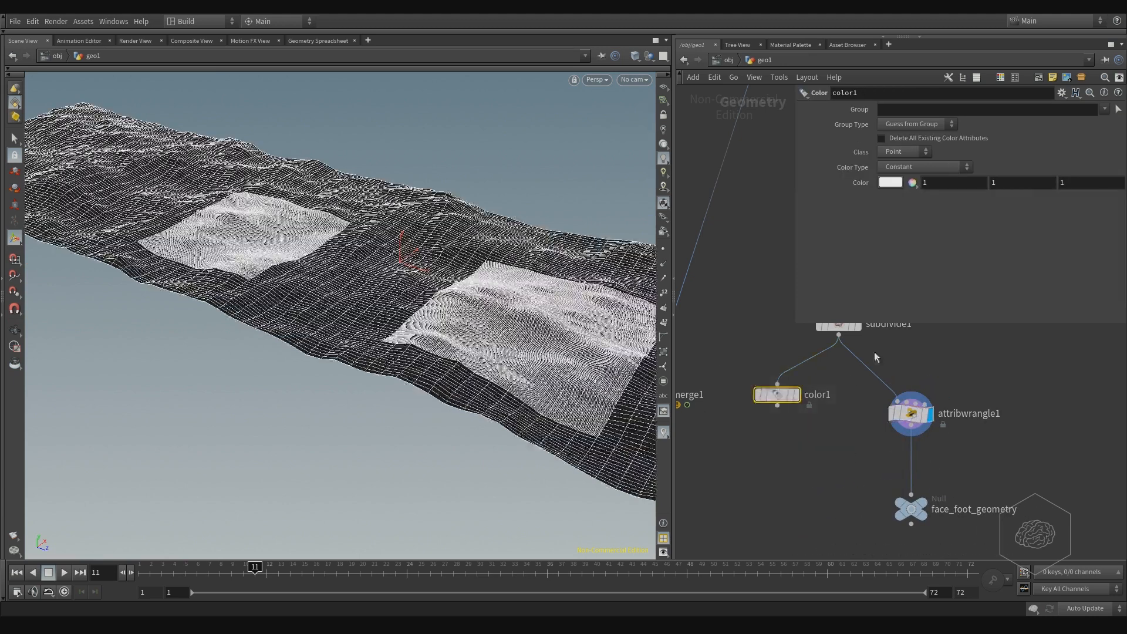
right_click(894, 183)
click(936, 219)
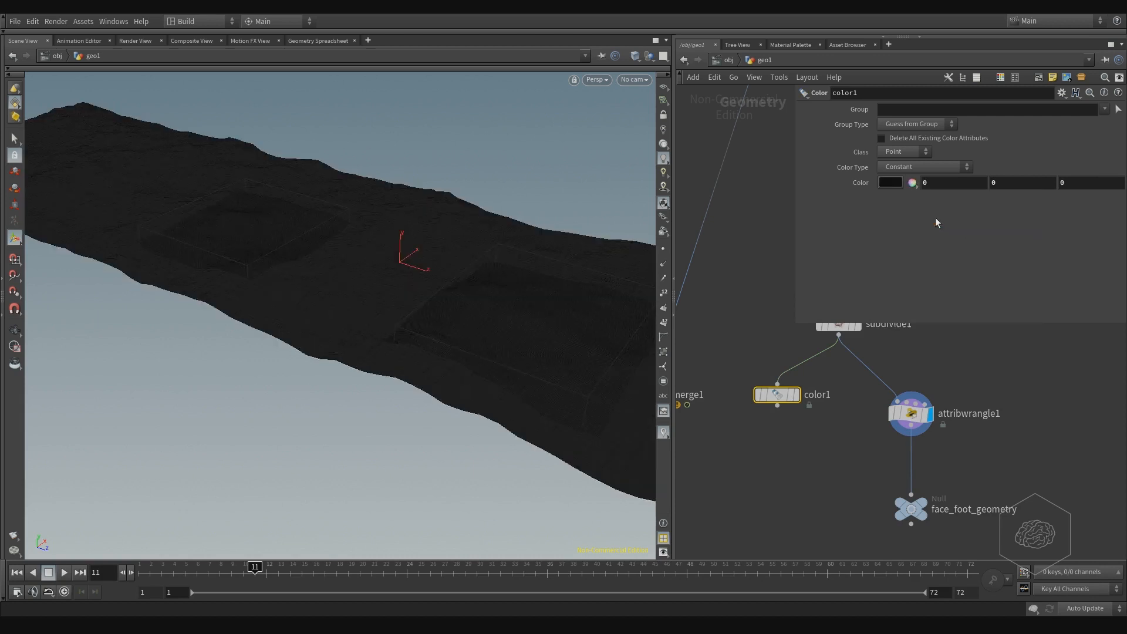
- Rename the attribwrangle1 node set_color_black
middle_drag(1036, 401, 1015, 352)
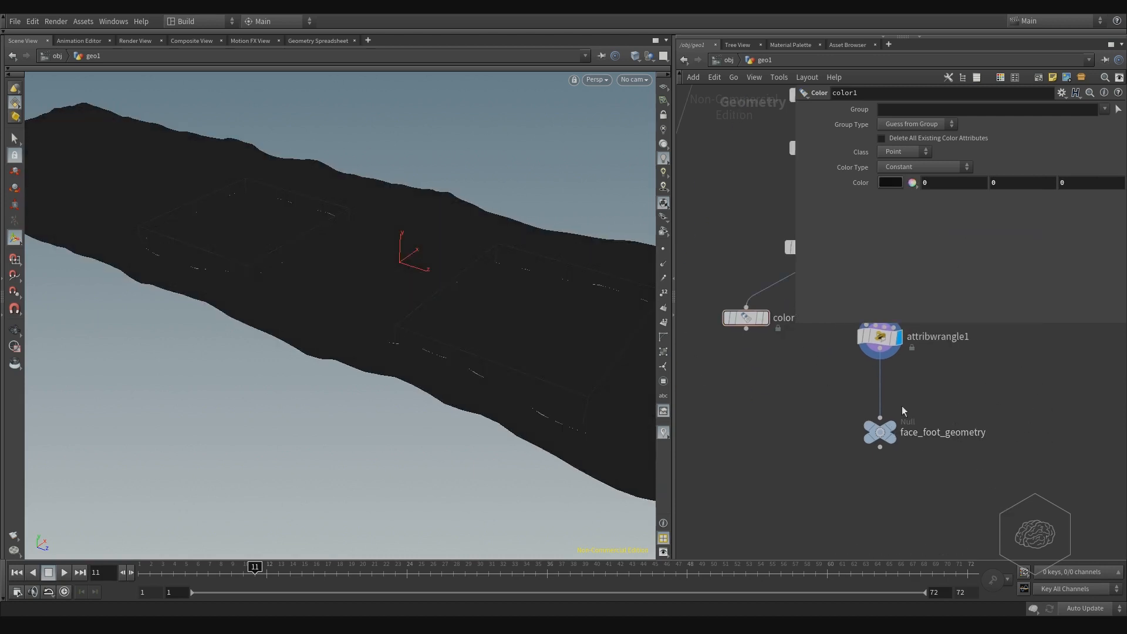
click(883, 433)
middle_drag(972, 445, 928, 494)
click(916, 388)
drag(953, 387, 822, 382)
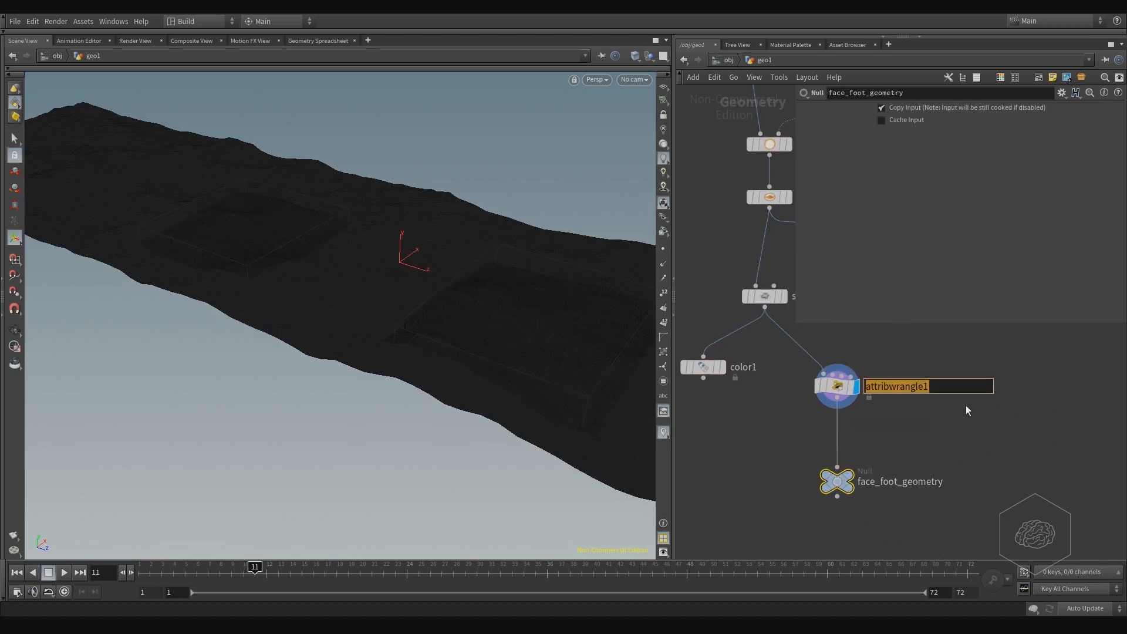
text(set_color)
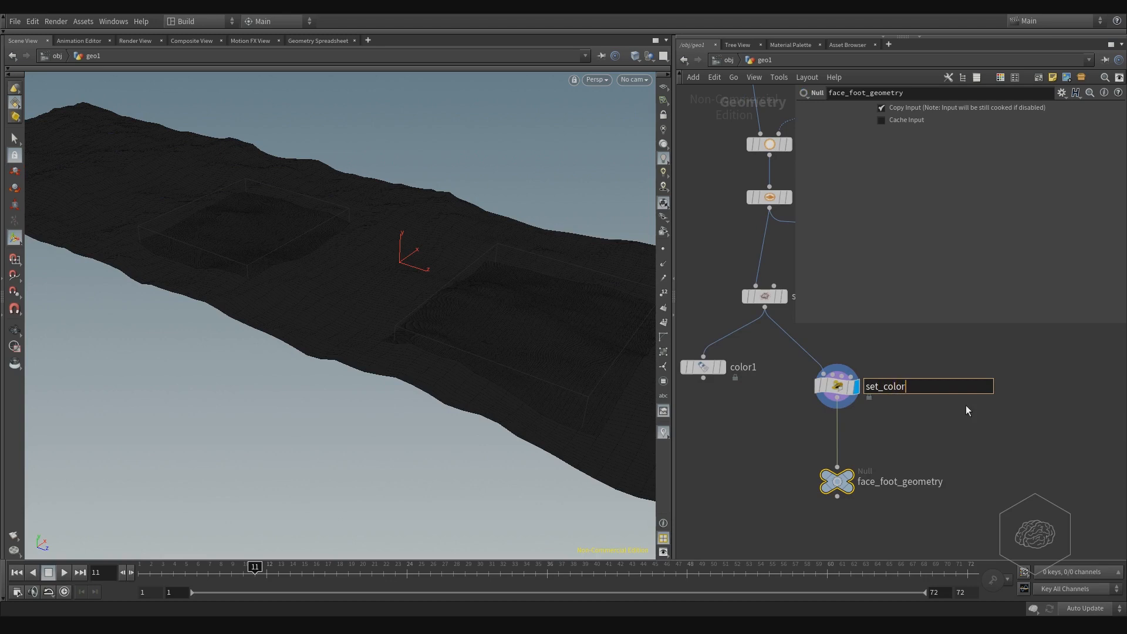
text(_black)
key(Return)
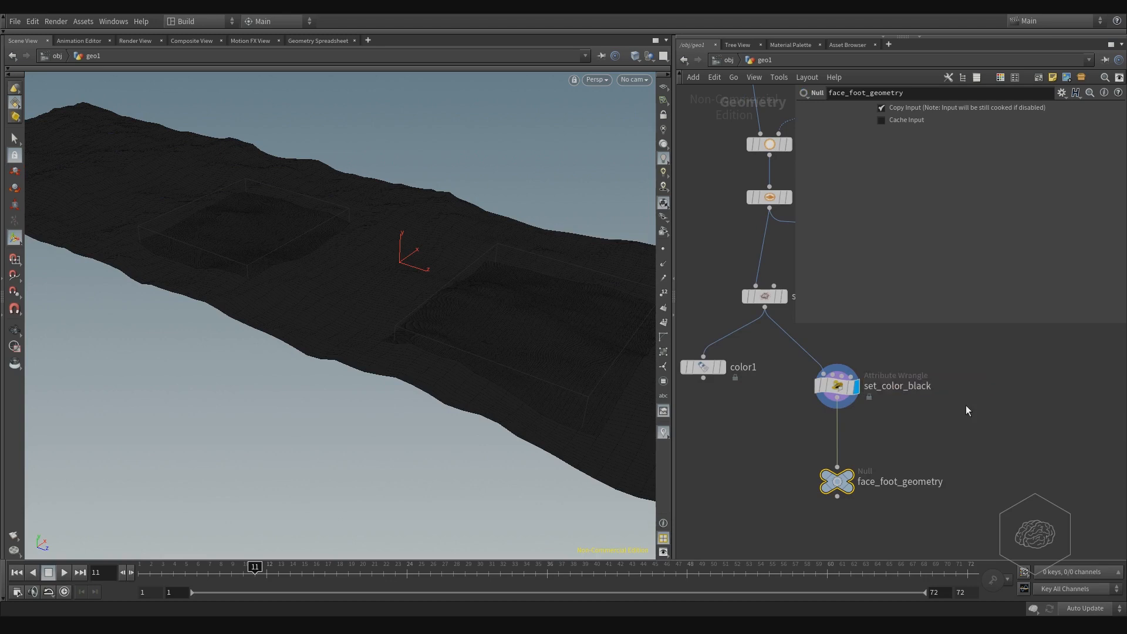
- Move color1 off to the side and line up set_color_black and face_foot_geometry beneath subdivide1
key(h)
drag(913, 409, 860, 501)
middle_drag(964, 494, 952, 473)
middle_drag(1024, 391, 990, 417)
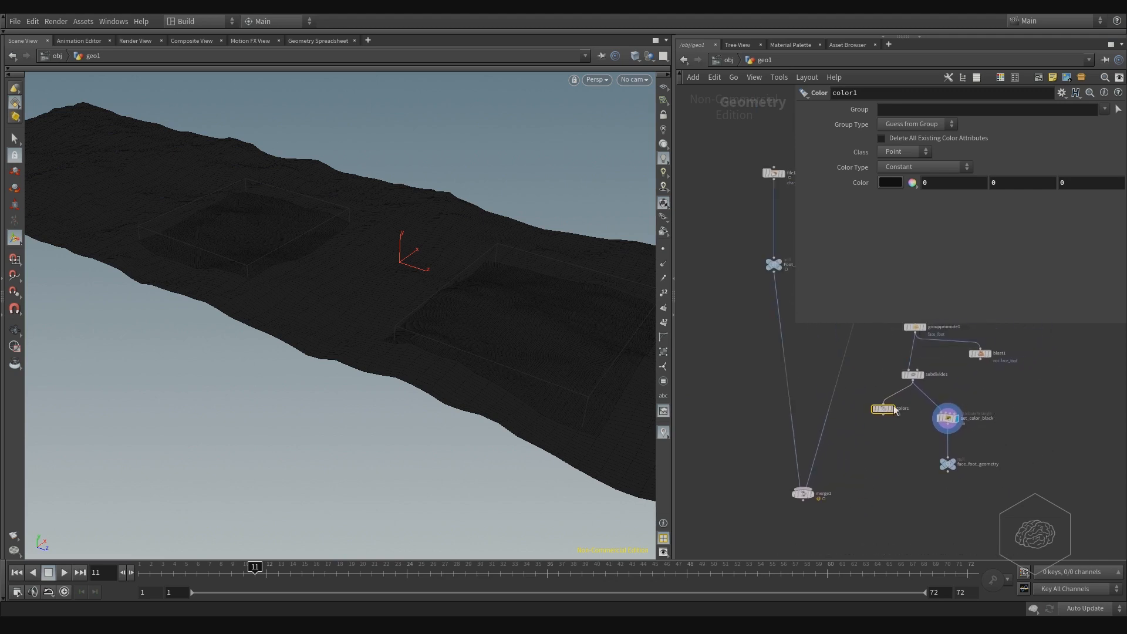
drag(885, 409, 985, 403)
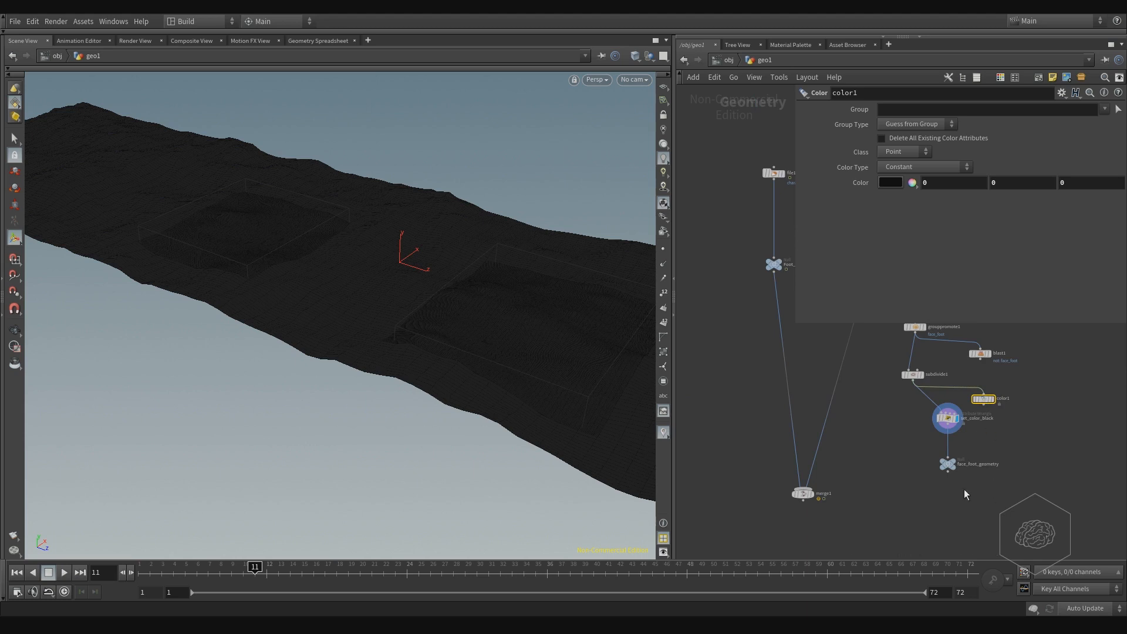
drag(928, 383, 972, 484)
drag(949, 418, 915, 417)
click(1014, 460)
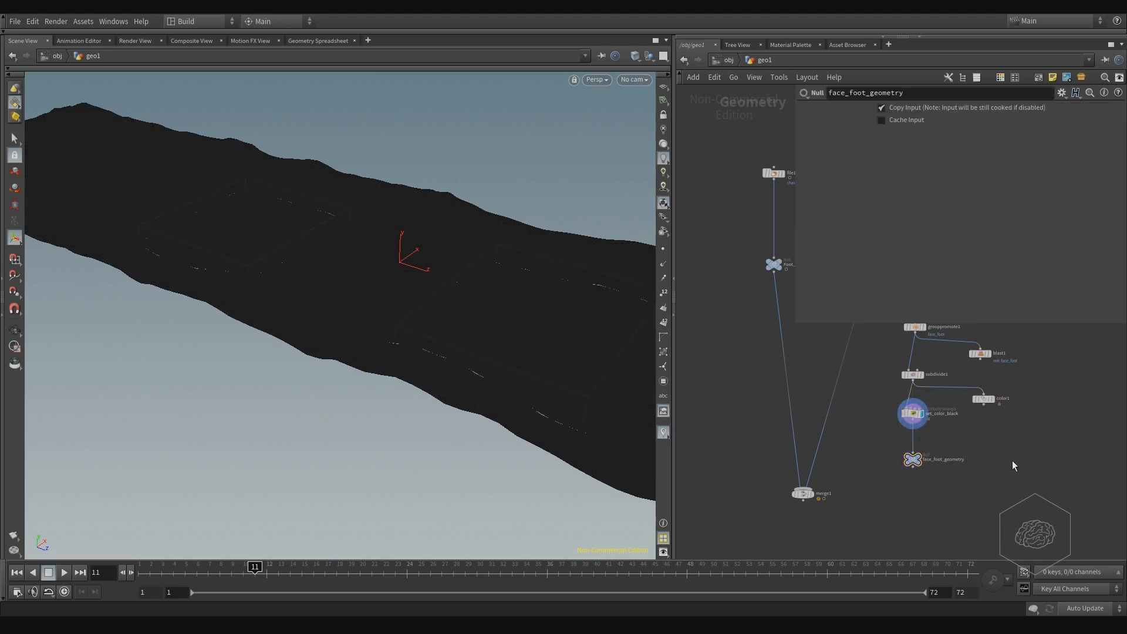
middle_drag(1014, 461, 918, 468)
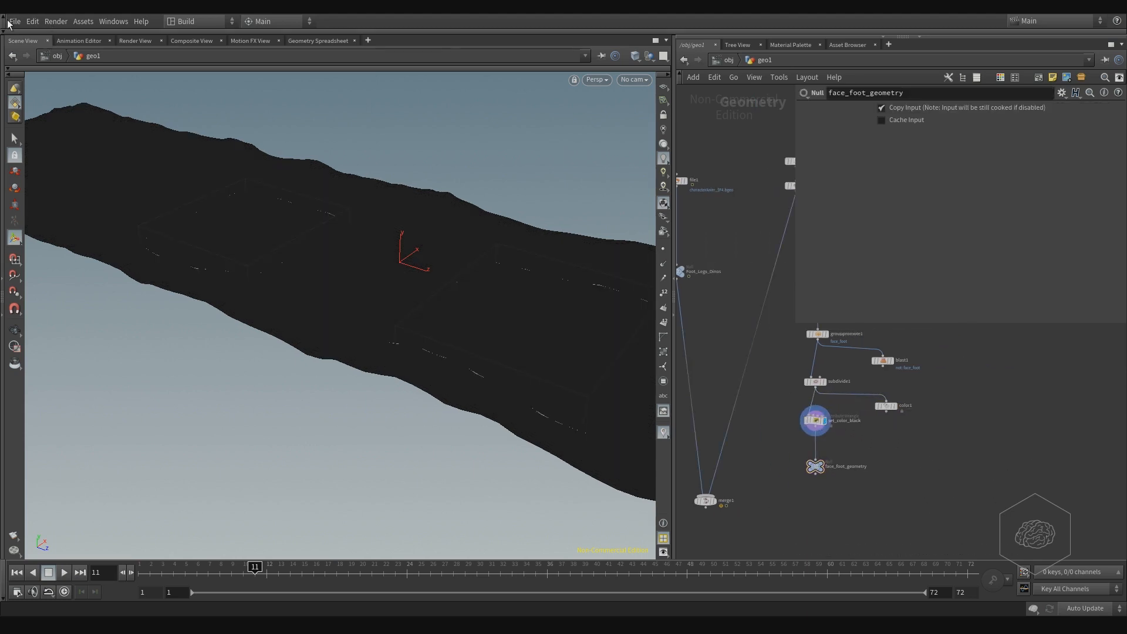